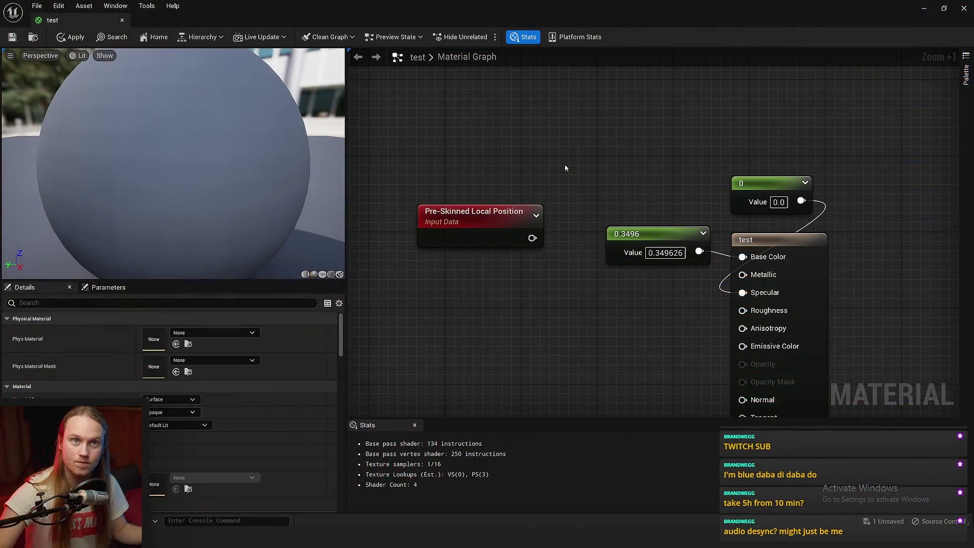
Step: Move the Pre-Skinned Local Position node down, below and to the left of the 0.3496 constant
right_click_drag(456, 311, 498, 324)
left_click_drag(511, 252, 502, 318)
right_click_drag(501, 319, 490, 218)
scroll(490, 223, "up", 3, "ctrl")
left_click(496, 279)
left_click_drag(528, 238, 500, 263)
scroll(500, 269, "down", 4)
left_click(552, 278)
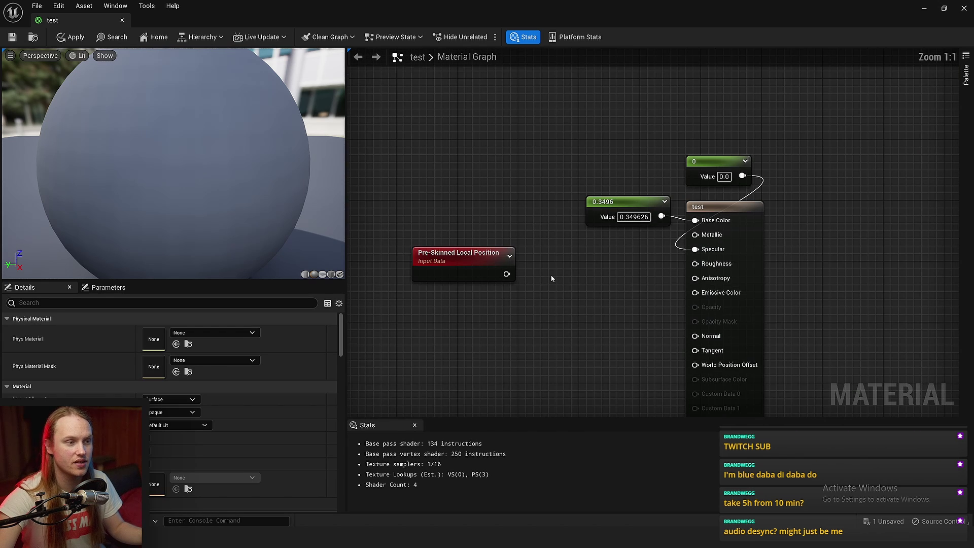
Step: Connect Pre-Skinned Local Position to Base Color and move the 0.3496 constant up and clear of the connection
left_click_drag(705, 223, 701, 222)
left_click_drag(639, 205, 614, 178)
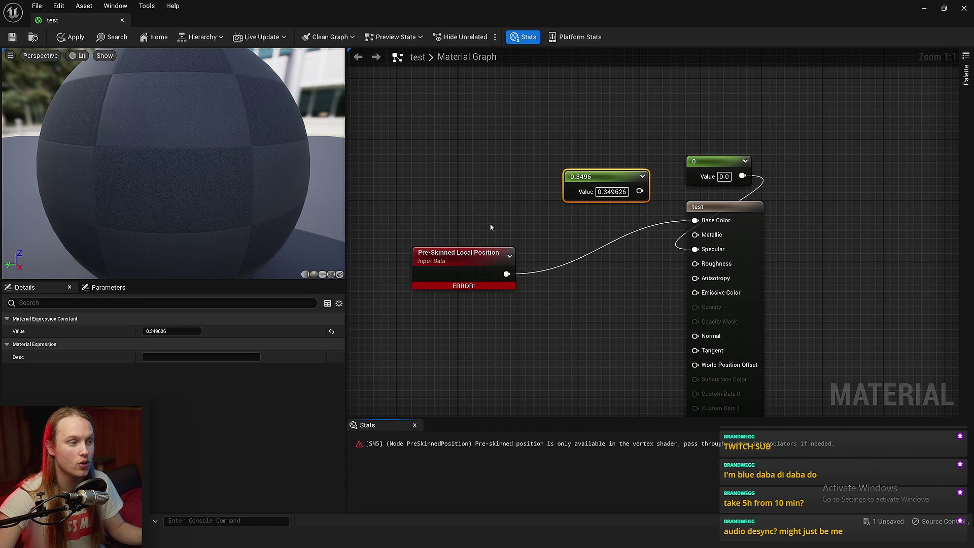
right_click_drag(491, 227, 536, 211)
scroll(537, 211, "up", 5, "ctrl")
left_click(537, 211)
left_click_drag(513, 251, 486, 225)
Step: Add a VertexInterpolator node fed by the Pre-Skinned Local Position output
right_click_drag(616, 330, 671, 333)
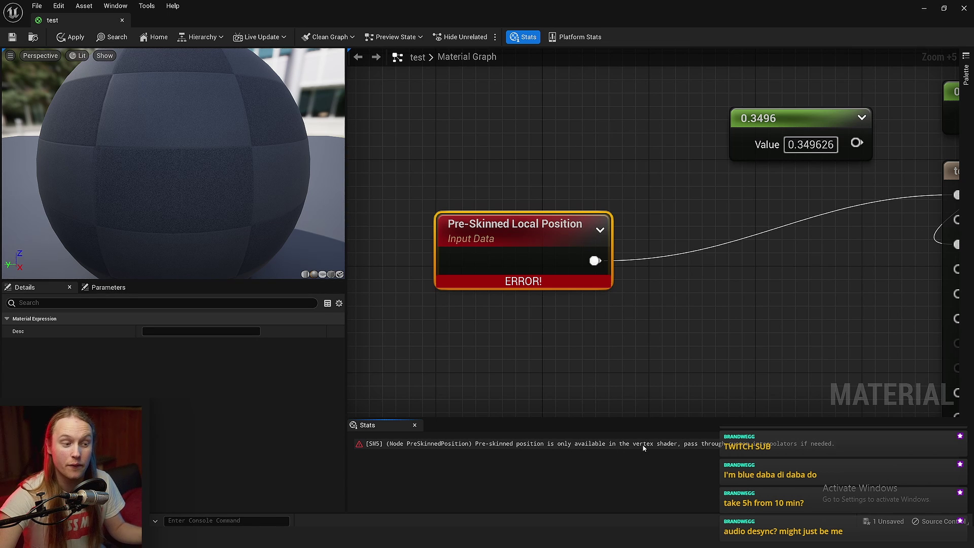
right_click_drag(751, 335, 664, 330)
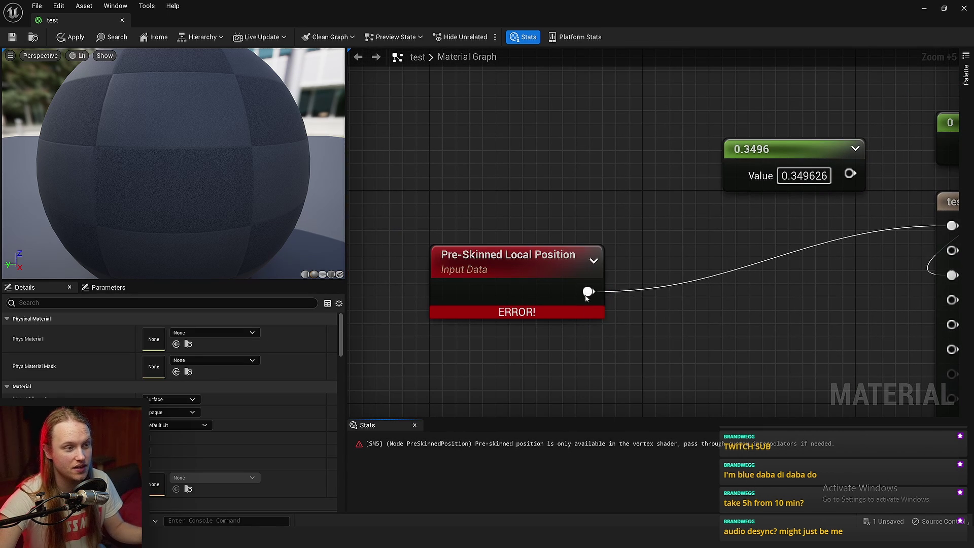
left_click_drag(588, 291, 642, 293)
type("vertexinter")
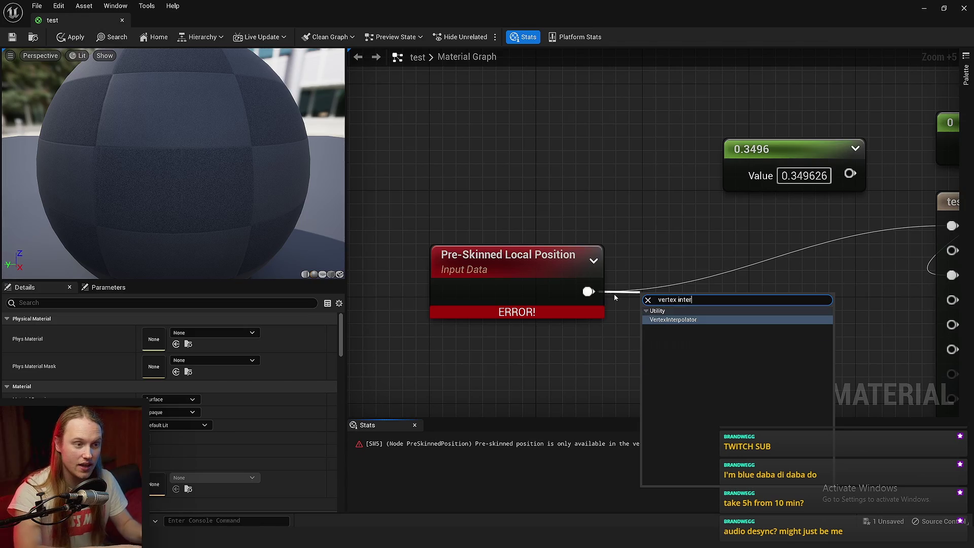
key("Return")
left_click_drag(613, 302, 594, 254)
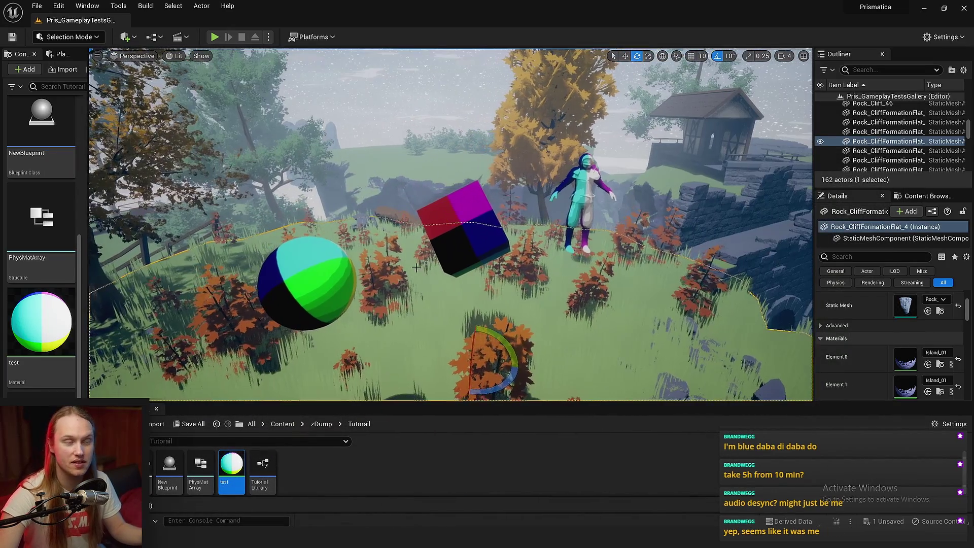
Step: Select the cube in the level and examine the material's position colours on its faces and on the character
key("w")
right_click_drag(416, 267, 431, 299)
key("g")
key("a")
key("d")
left_click(408, 243)
right_click_drag(408, 243, 414, 248)
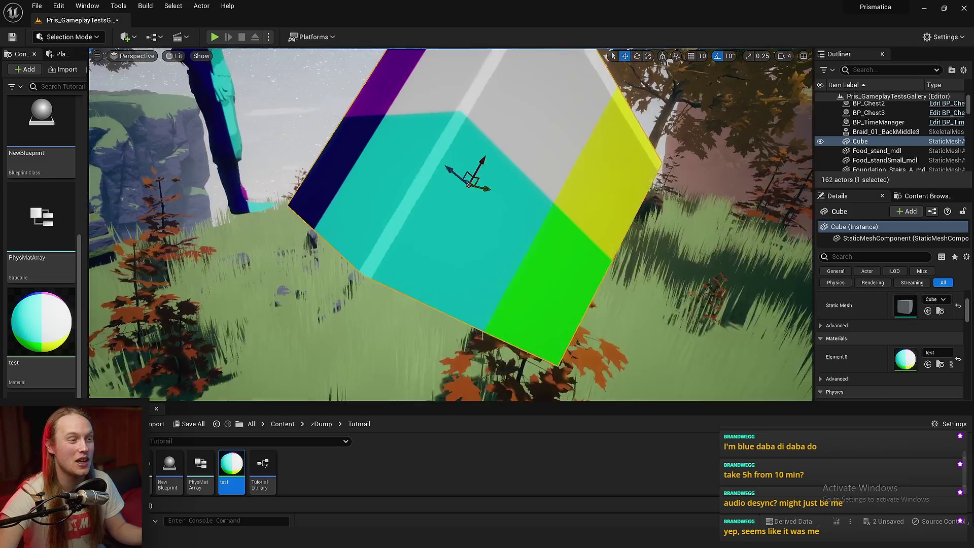
right_click_drag(456, 202, 497, 208)
key("s")
key("a")
key("d")
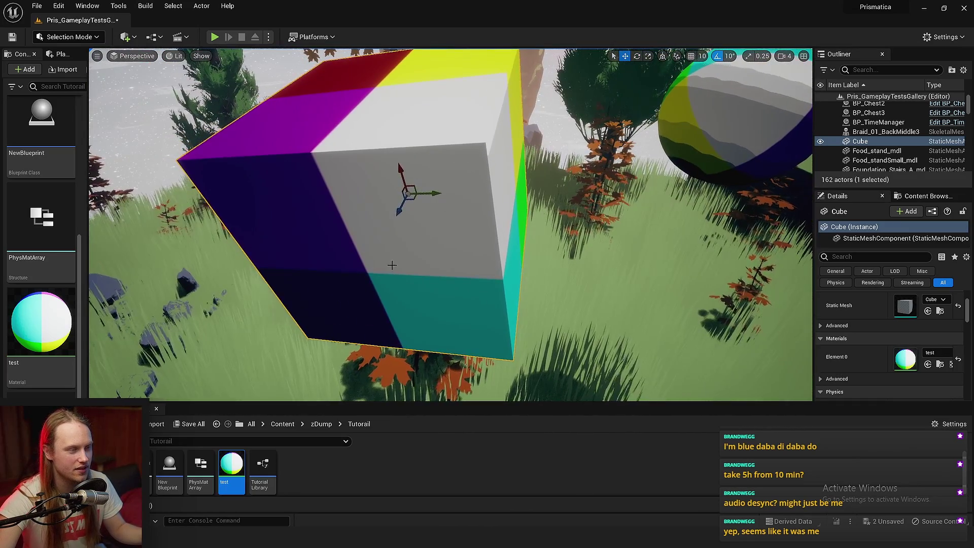
left_click_drag(392, 265, 518, 151, "alt")
left_click_drag(530, 195, 496, 174, "alt")
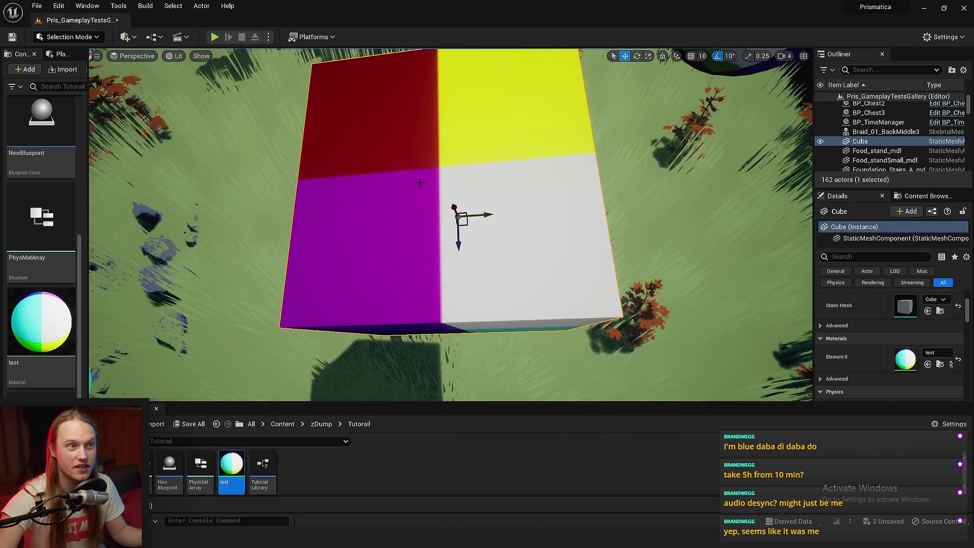
left_click_drag(420, 182, 528, 139, "alt")
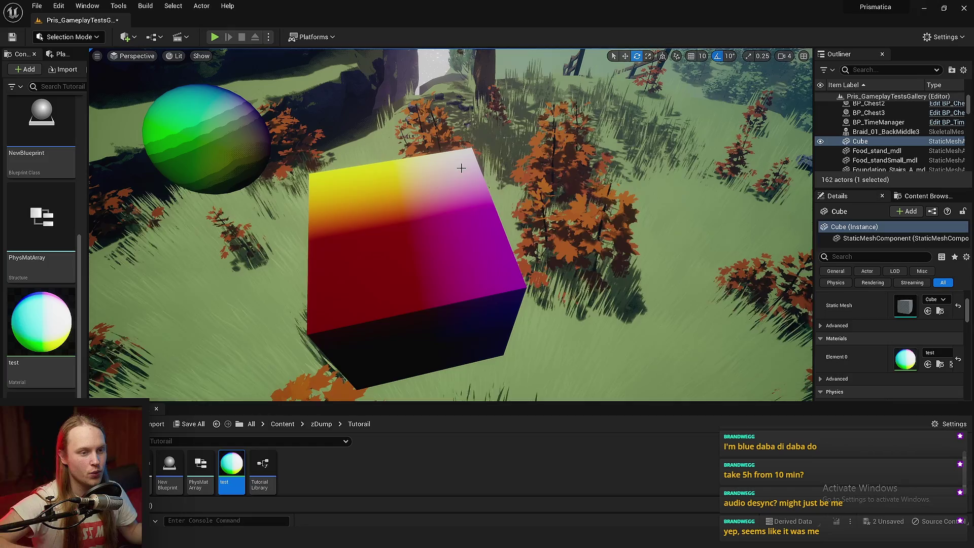
right_click_drag(454, 203, 530, 148)
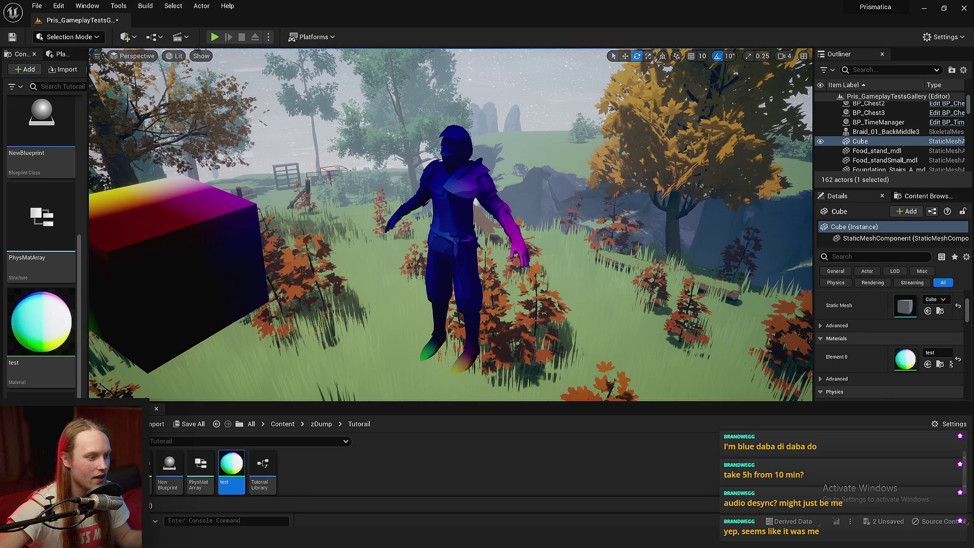
Step: In the test material, connect Pre-Skinned Local Position directly to VertexInterpolator, bypassing the Divide node, and apply the change
double_click(231, 464)
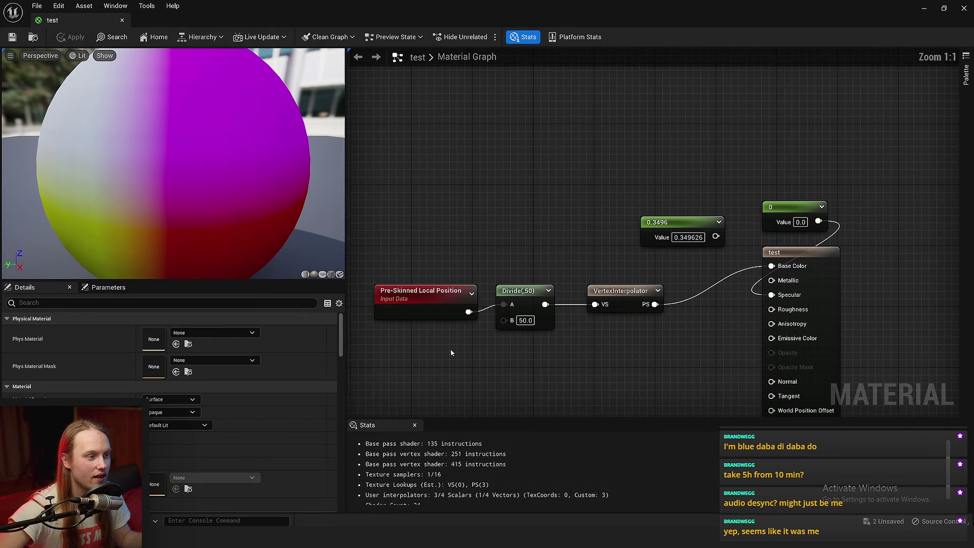
scroll(451, 353, "up", 6)
left_click(429, 254)
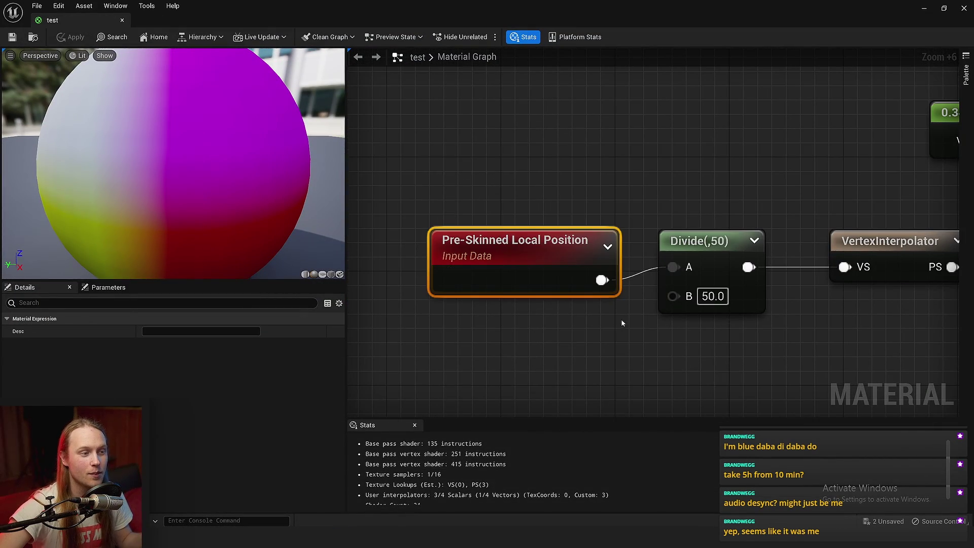
right_click_drag(632, 324, 548, 357)
scroll(548, 357, "down", 3)
left_click(549, 357)
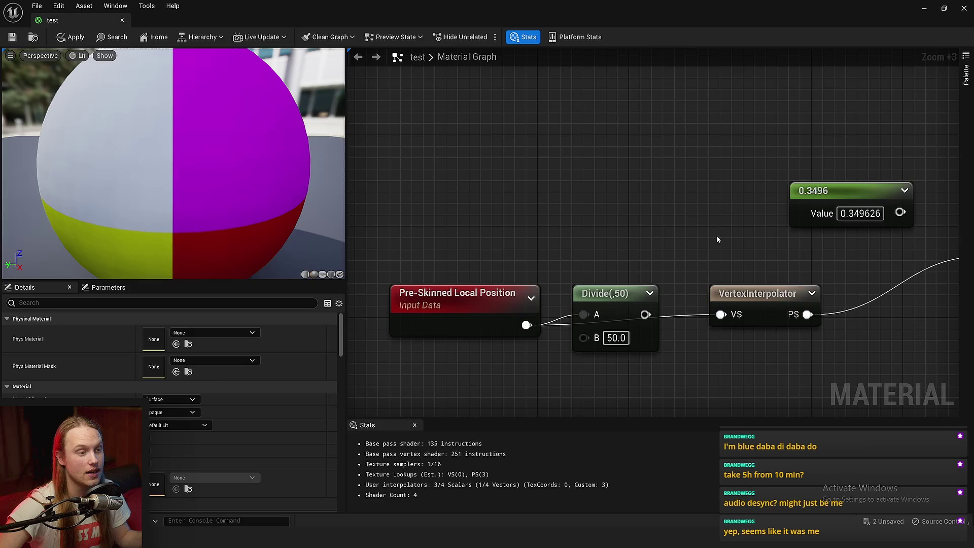
Step: Back in the level, set the character's Animation Mode to Use Animation Asset and assign a run animation to it
left_click(924, 8)
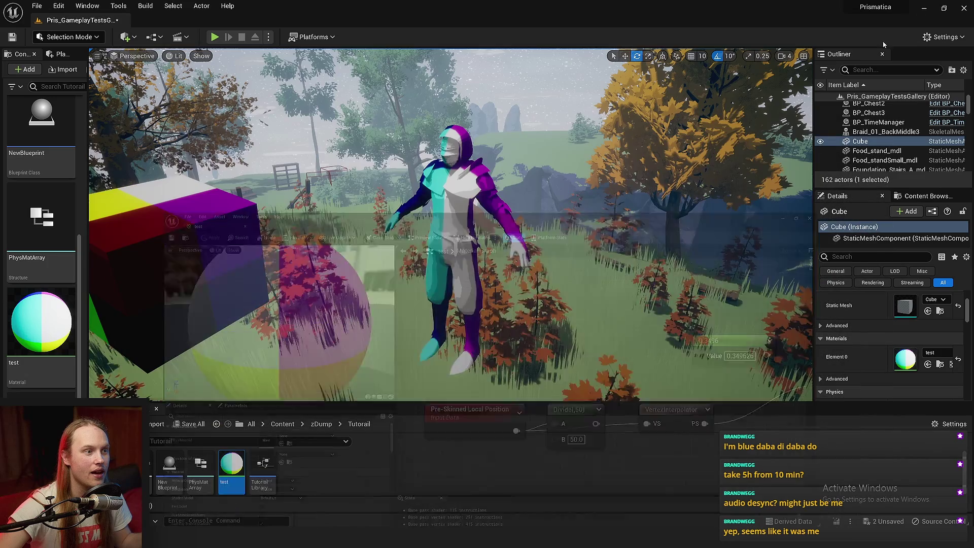
right_click_drag(462, 234, 413, 251)
scroll(853, 380, "up", 2)
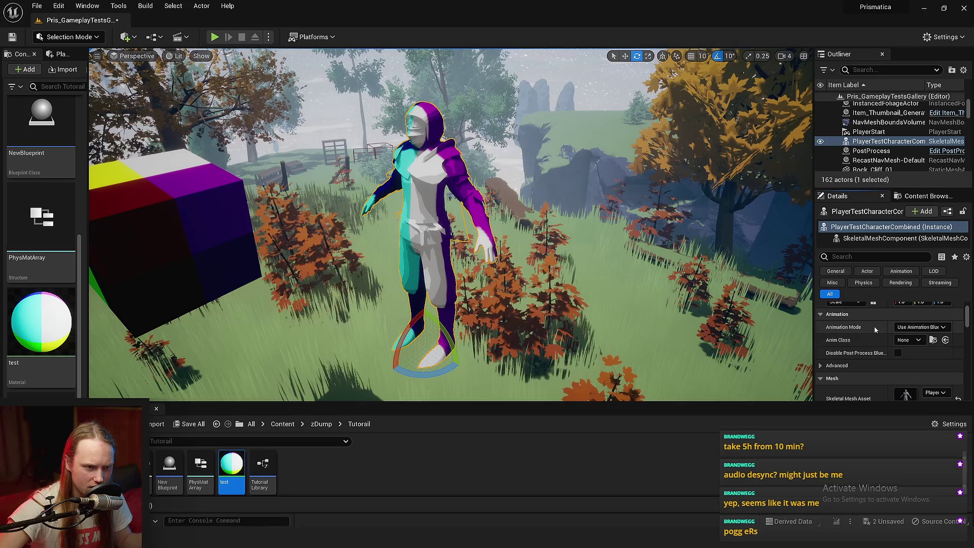
left_click(919, 345)
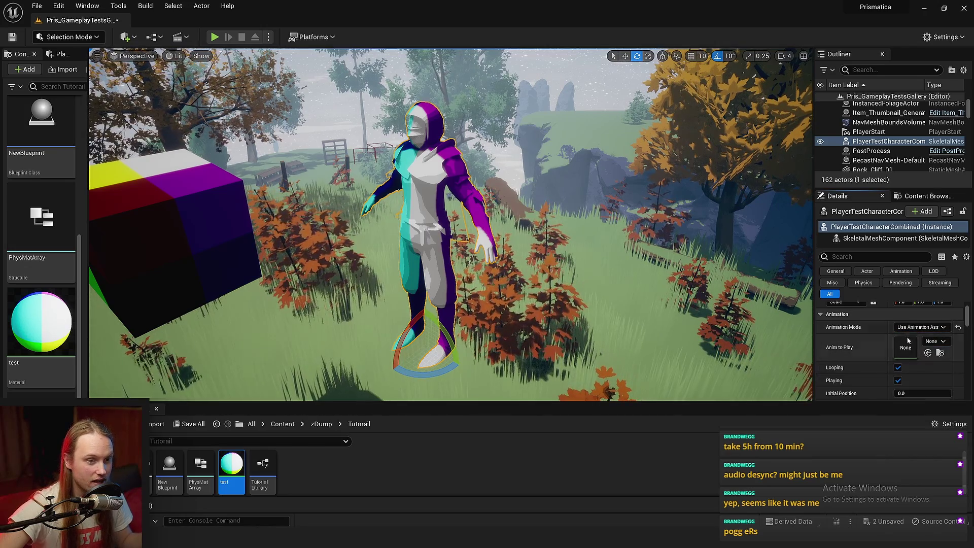
left_click(935, 342)
type("run")
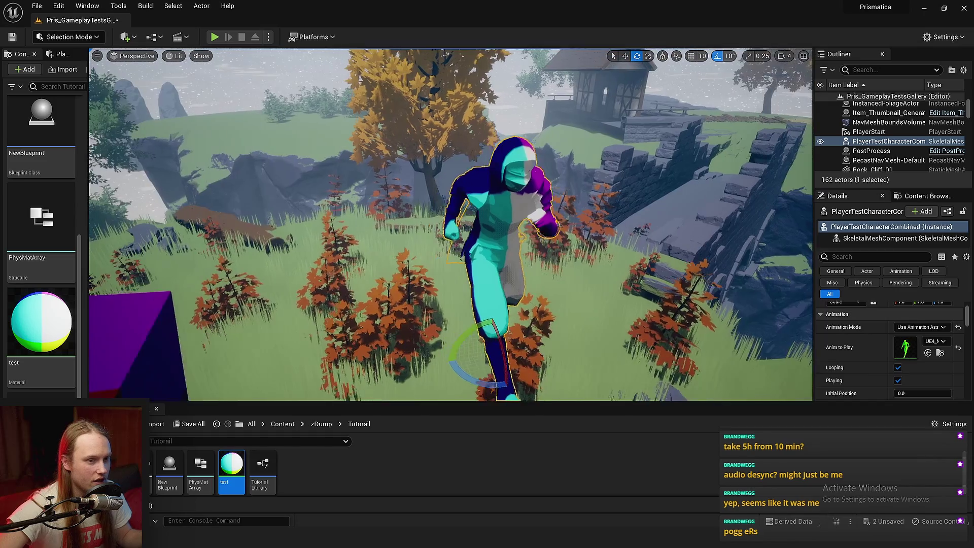
Step: Examine the colours on the running character from several angles while scrubbing its Initial Position to 0.267947
left_click_drag(450, 225, 528, 238, "alt")
right_click_drag(450, 225, 488, 221)
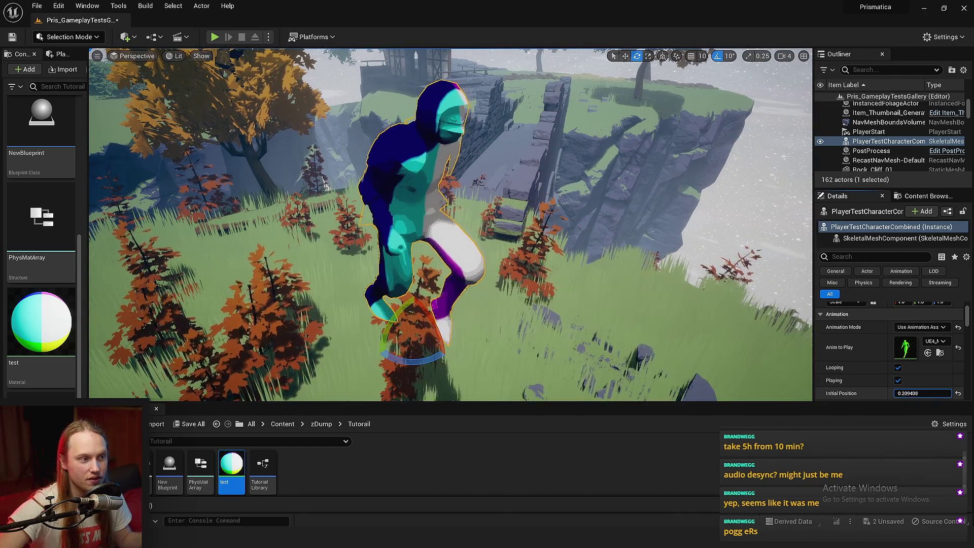
right_click_drag(660, 284, 698, 269)
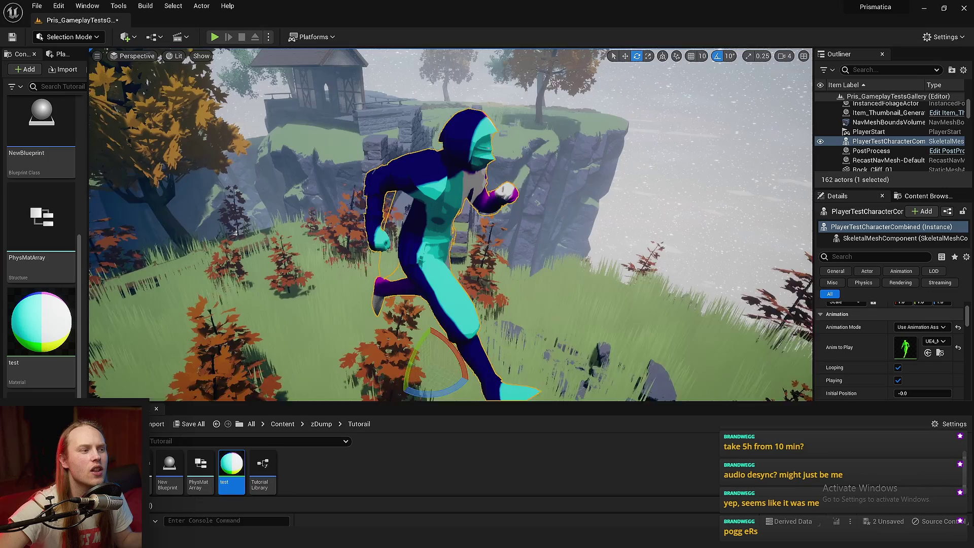
right_click_drag(442, 173, 472, 163)
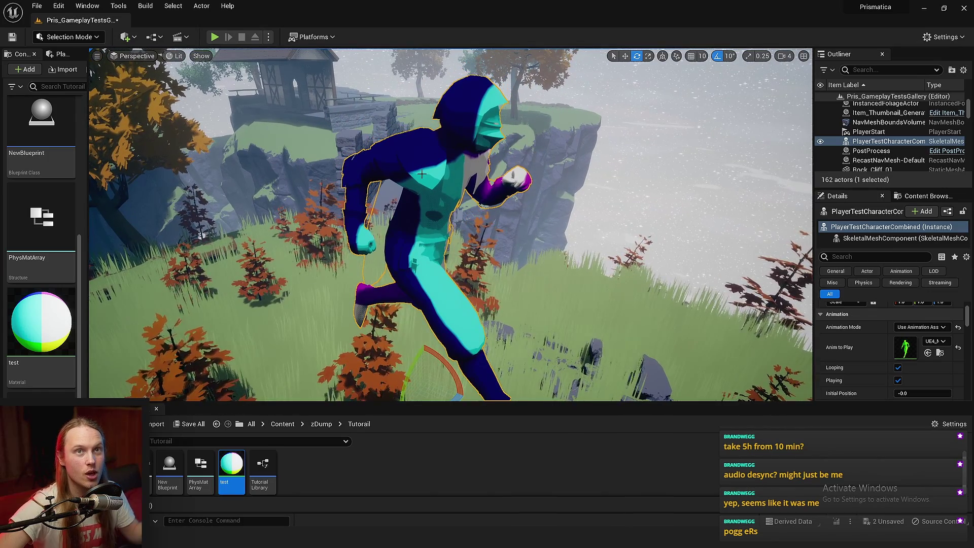
right_click_drag(468, 220, 482, 228)
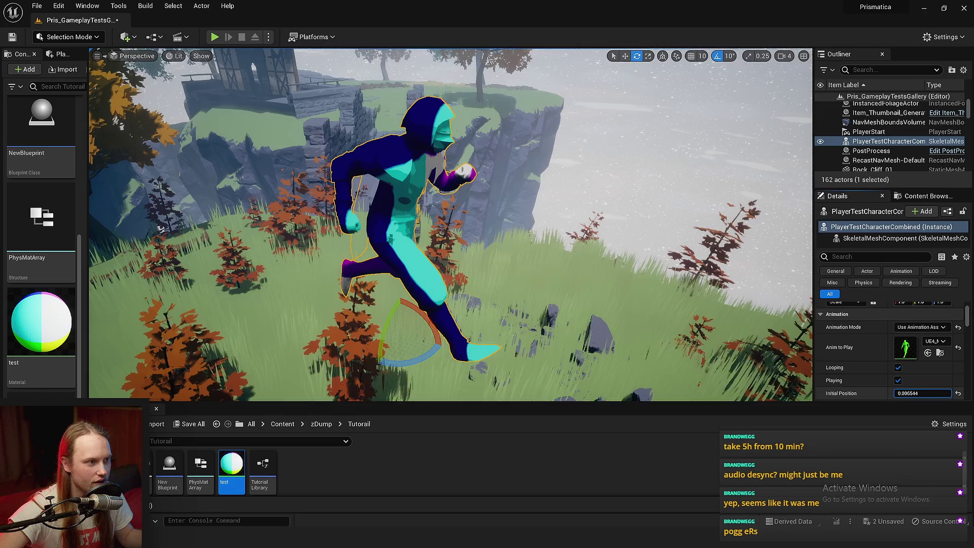
mouse_move(405, 209)
right_mouse_down()
mouse_move(472, 218)
mouse_move(417, 212)
right_mouse_up()
mouse_move(919, 392)
left_mouse_down()
mouse_move(952, 392)
mouse_move(921, 393)
left_mouse_up()
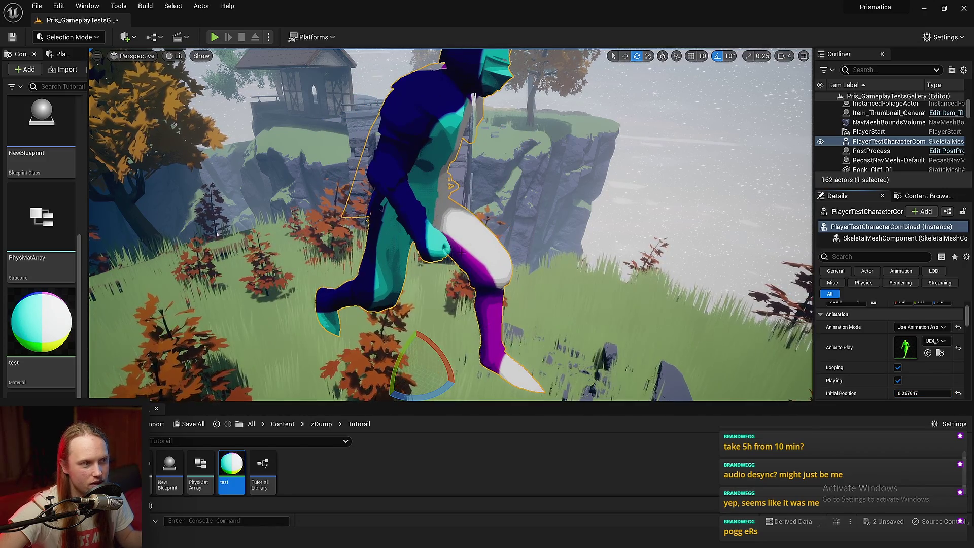
right_click_drag(462, 251, 437, 305)
Step: Add a LocalPosition node to the material, feed its Local Position output into the VertexInterpolator, and save the material
key("alt+Tab")
right_click_drag(538, 208, 588, 198)
scroll(588, 197, "down", 1)
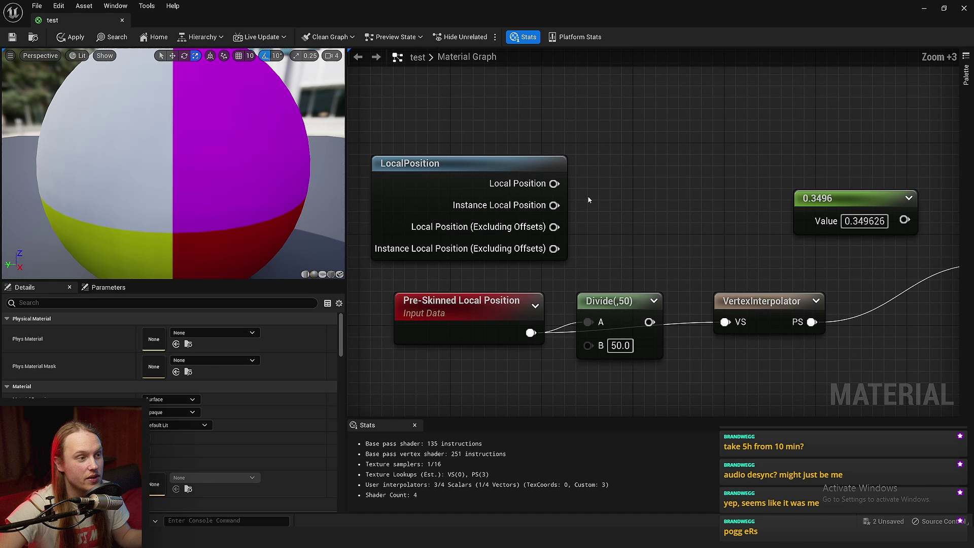
left_click_drag(746, 324, 738, 322)
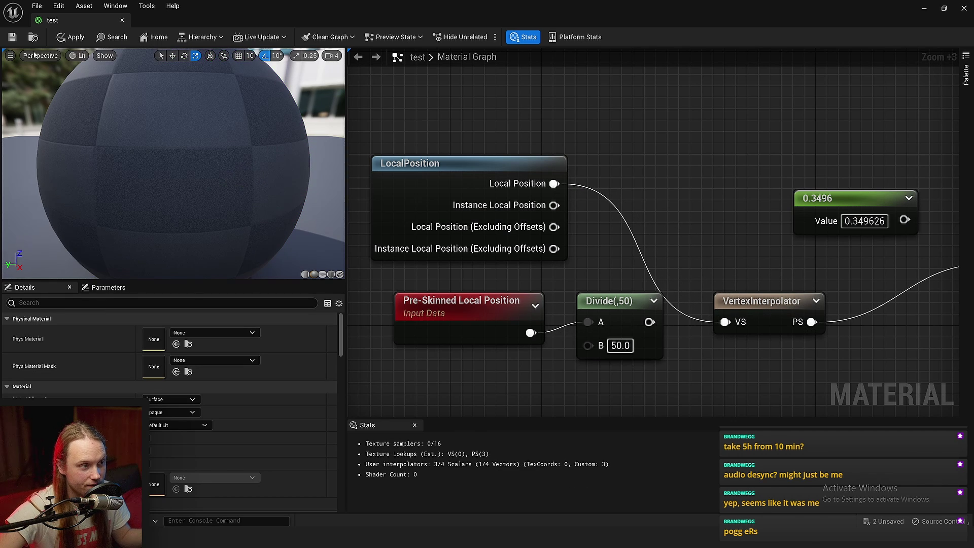
key("ctrl+s")
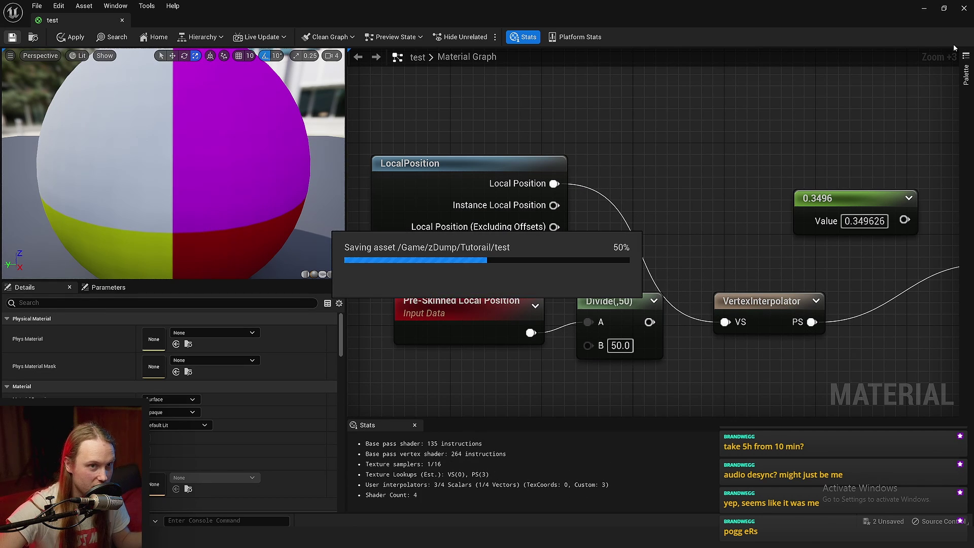
Step: Return to the level and examine the character's colours with its Initial Position scrubbed to 0.091259
left_click(923, 10)
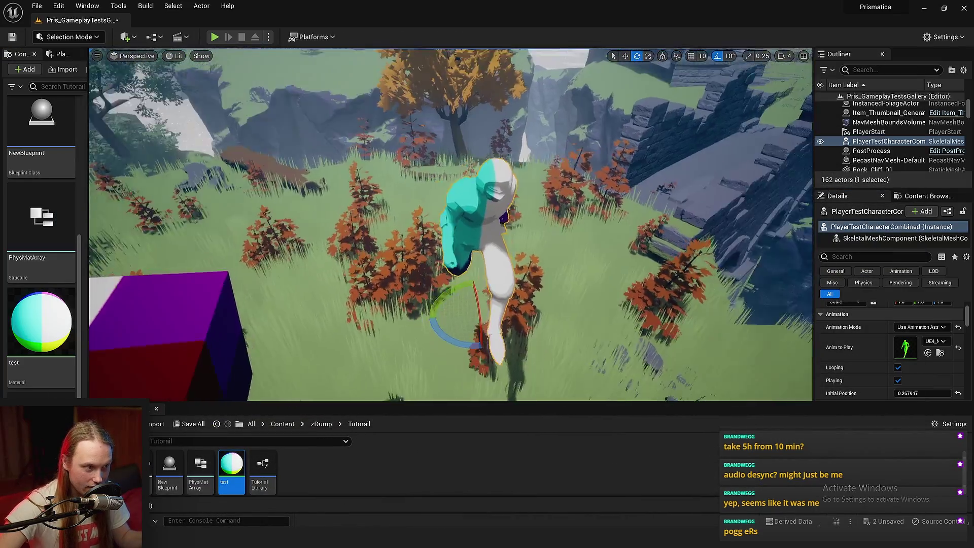
right_click_drag(376, 311, 487, 314)
left_click_drag(912, 394, 903, 394)
right_click_drag(508, 264, 558, 198)
key("s")
right_click_drag(781, 363, 791, 351)
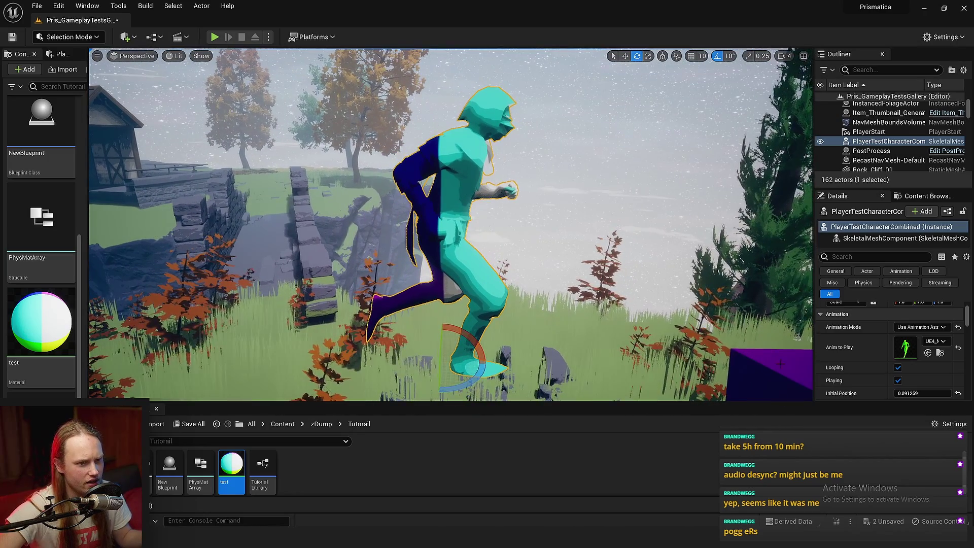
Step: Set the character's Initial Position to 0.0 and scrub it upward to examine the colours through the run
left_click(913, 393)
type("0.0")
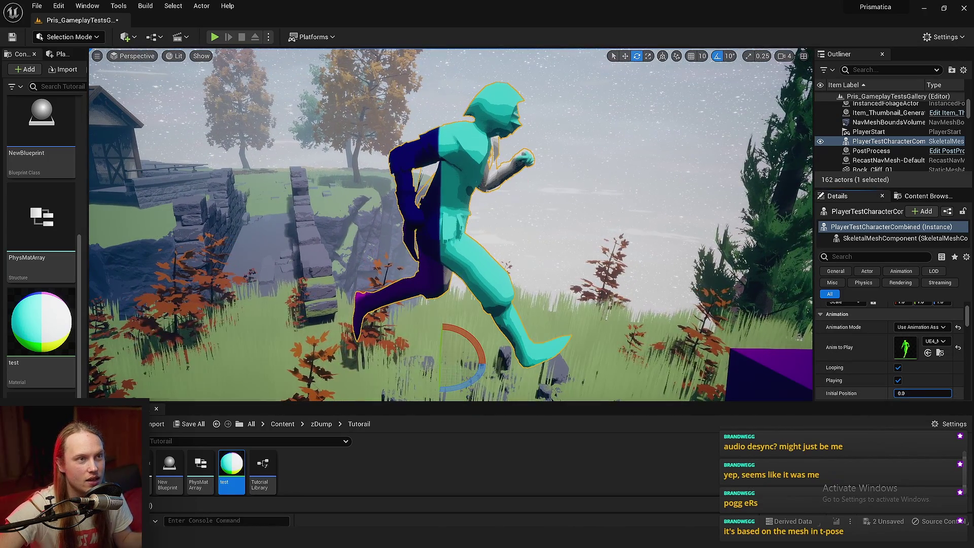
left_click_drag(913, 393, 936, 393)
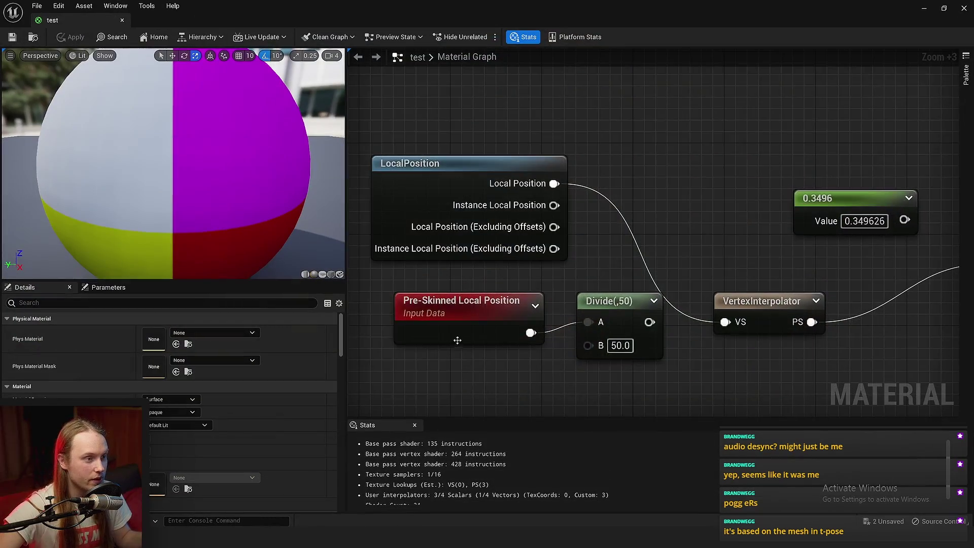
Step: In the material graph, spread the two position nodes apart by moving Pre-Skinned Local Position down and LocalPosition up
scroll(516, 257, "down", 3)
scroll(516, 256, "up", 2)
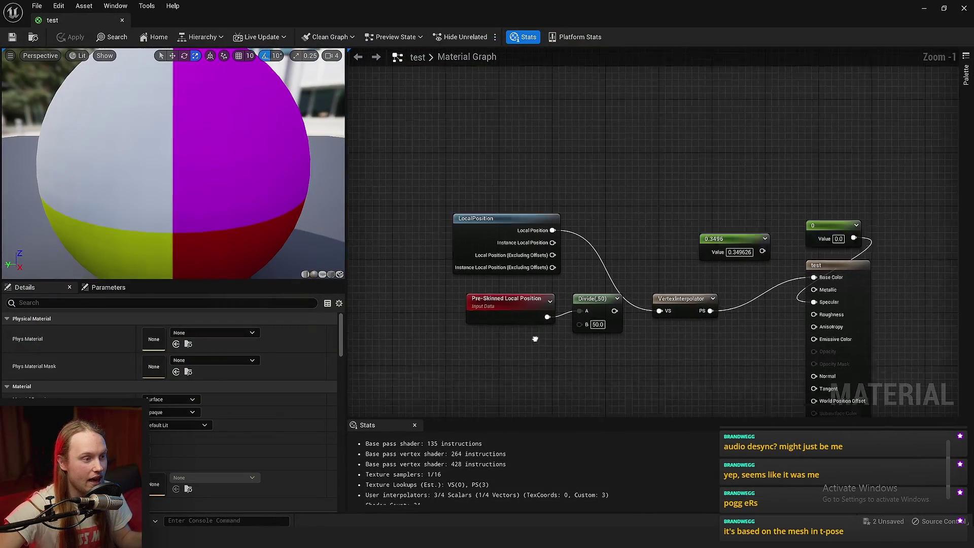
left_click_drag(512, 247, 499, 327)
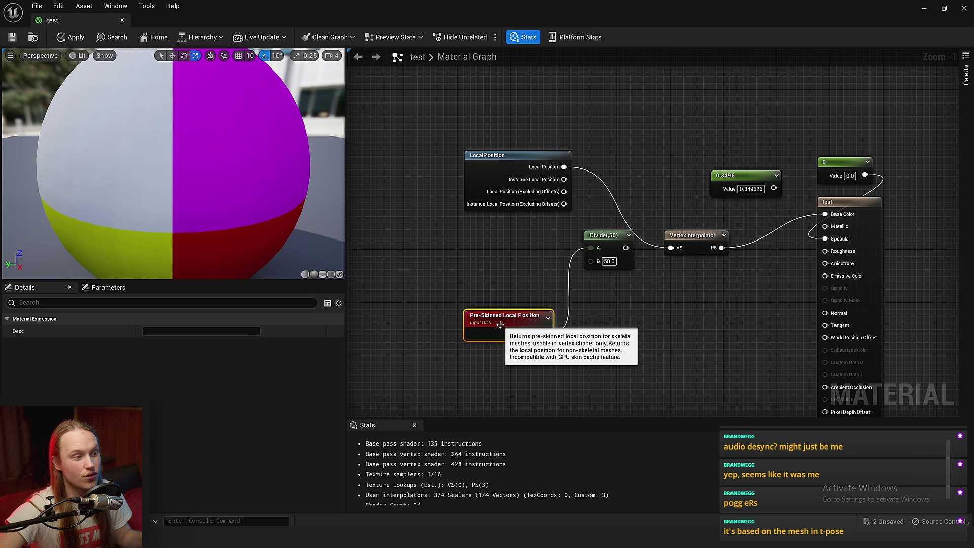
left_click(495, 274)
left_click_drag(493, 207, 493, 130)
right_click_drag(488, 273, 508, 221)
Step: Move the Pre-Skinned Local Position node farther left and level with the Divide node, leaving room between them
left_click_drag(519, 266, 464, 213)
scroll(465, 213, "up", 5, "ctrl")
left_click(482, 259, "ctrl")
left_click_drag(480, 256, 428, 215)
scroll(484, 332, "down", 2)
right_click_drag(484, 332, 545, 317)
left_click(547, 317)
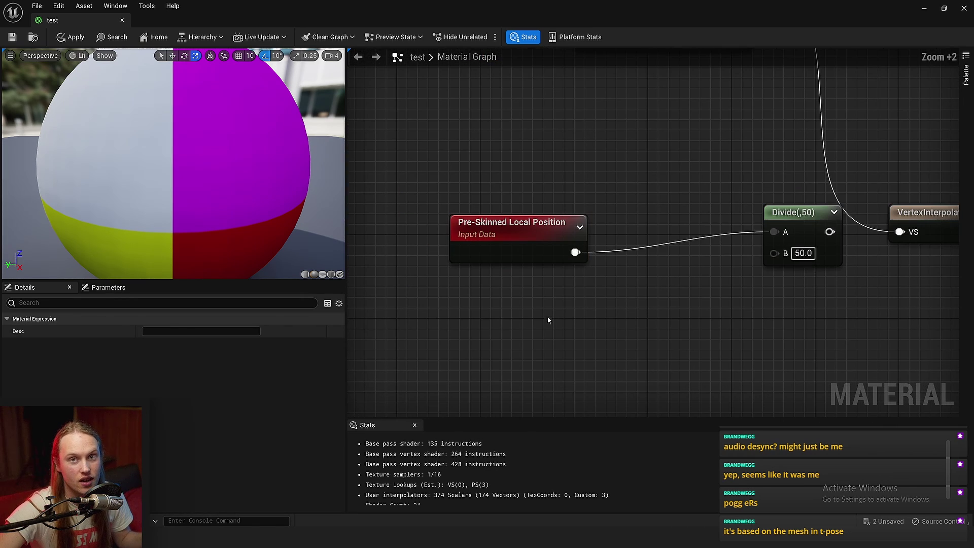
left_click_drag(496, 241, 454, 222)
left_click(524, 277)
scroll(584, 263, "down", 2)
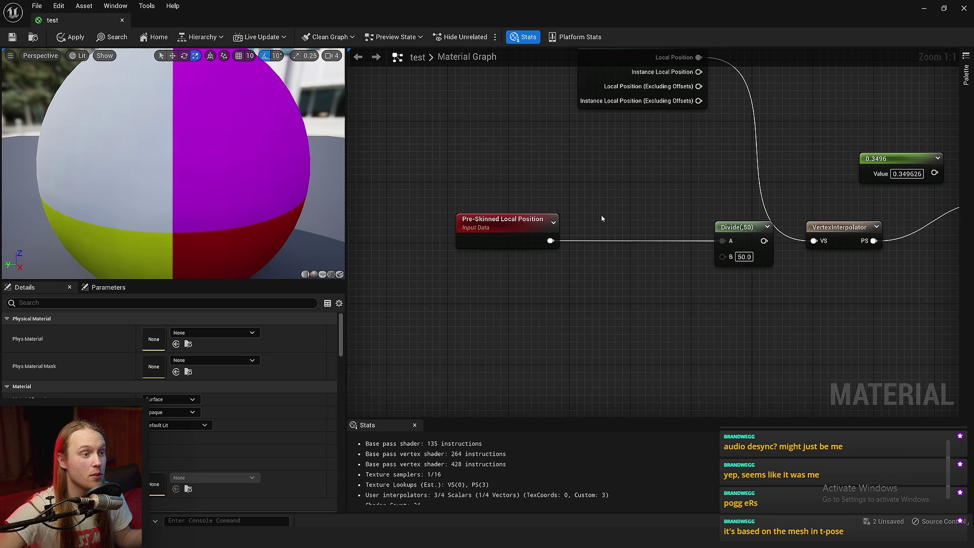
Step: Add a ComponentMask node fed by the Pre-Skinned Local Position output
right_click_drag(602, 214, 614, 252)
left_click(524, 295)
mouse_move(522, 271)
left_mouse_down()
mouse_move(433, 265)
mouse_move(510, 279)
left_mouse_up()
type("mask")
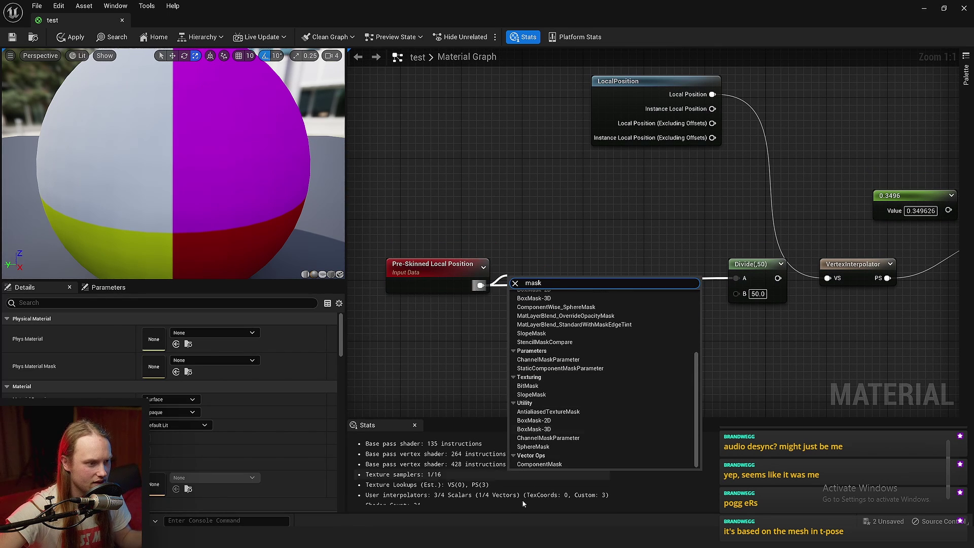
left_click(553, 463)
Step: Add a Texture Sample with the Mask (R G) output feeding its UVs, and connect its RGB output to Base Color
scroll(564, 195, "up", 3)
right_click_drag(565, 195, 565, 268)
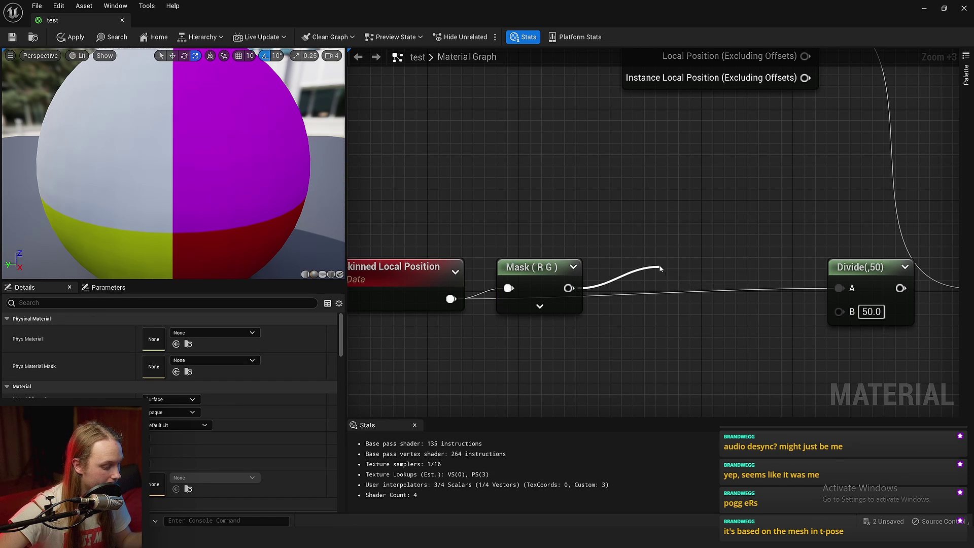
key("t")
left_click(731, 224)
right_click_drag(761, 226, 640, 231)
left_click_drag(662, 235, 621, 200)
left_click(426, 337)
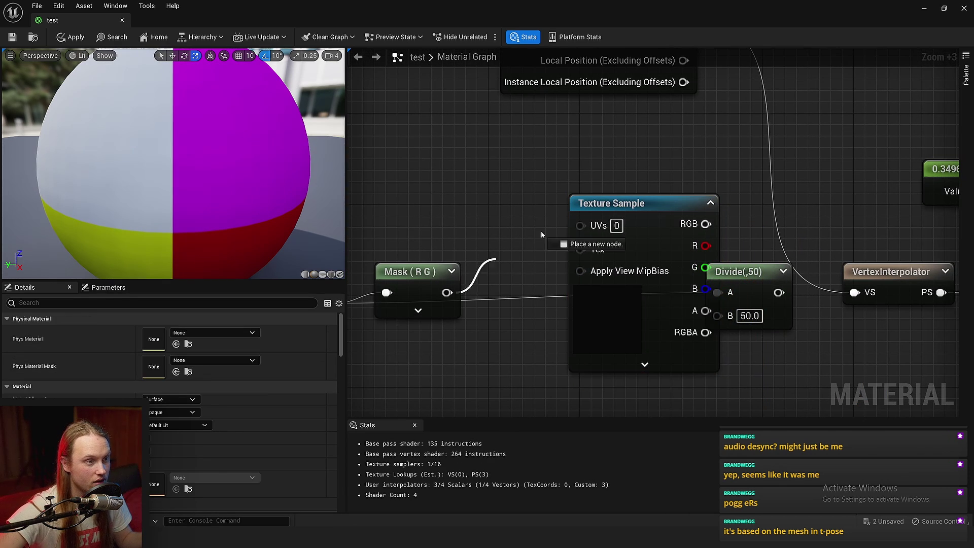
left_click_drag(599, 263, 528, 267)
scroll(763, 298, "down", 4)
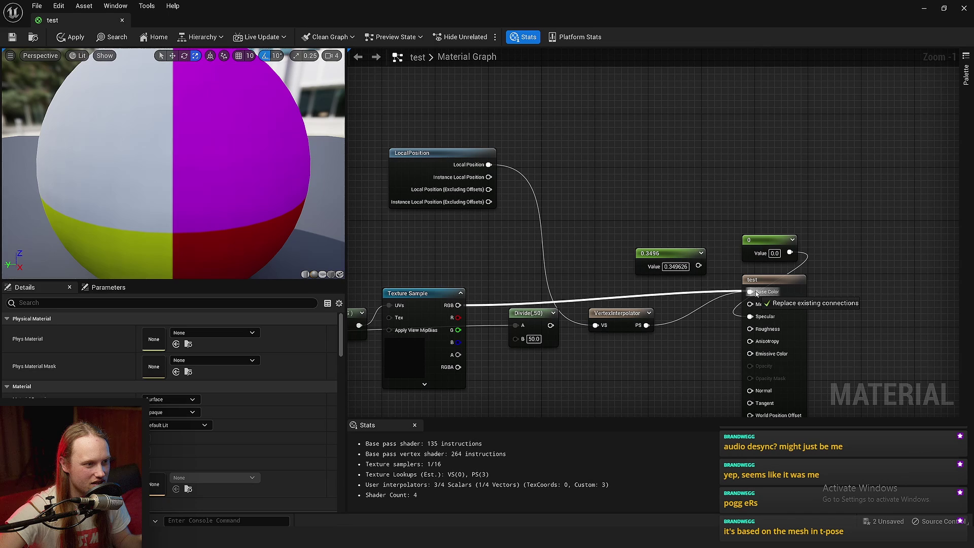
left_click_drag(762, 298, 763, 298)
Step: Move the VertexInterpolator between Pre-Skinned Local Position and the mask, and disconnect its LocalPosition input
right_click_drag(617, 330, 850, 286)
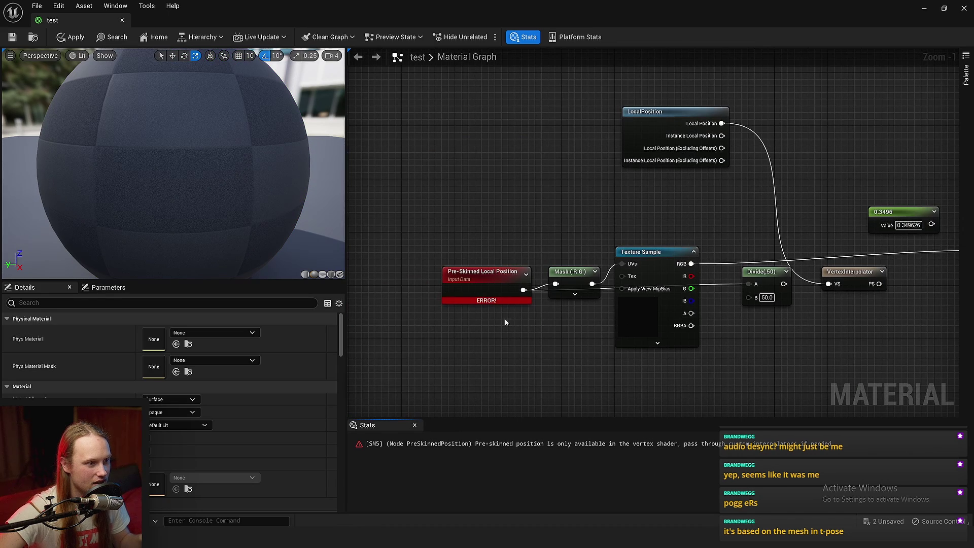
scroll(504, 318, "up", 3)
right_click_drag(440, 327, 518, 360)
scroll(397, 339, "down", 1)
right_click_drag(780, 306, 465, 323)
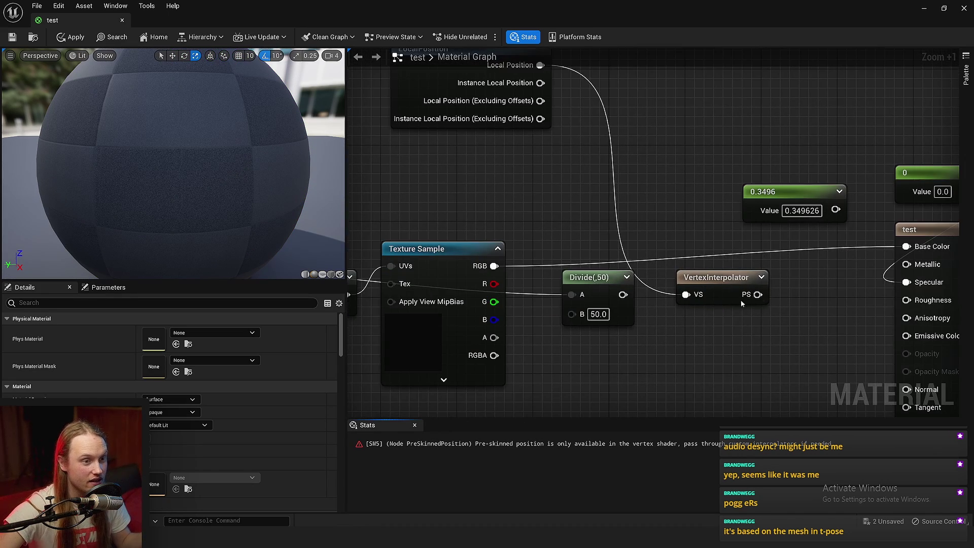
left_click_drag(726, 279, 694, 245)
right_click_drag(862, 274, 692, 274)
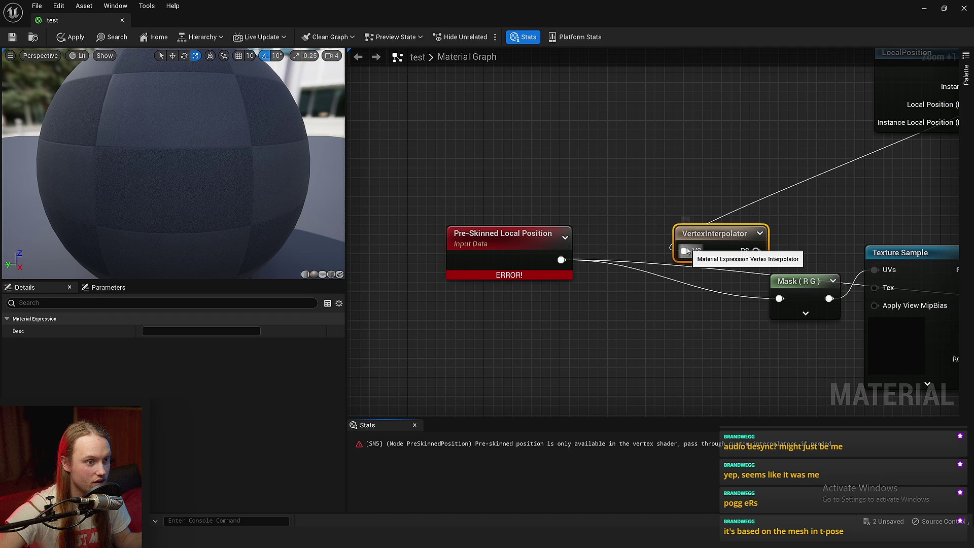
left_click(686, 247, "alt")
Step: Route Pre-Skinned Local Position through the VertexInterpolator into the Mask (R G) input
right_click_drag(698, 208, 583, 208)
left_click(583, 204)
left_click_drag(591, 228, 466, 185)
left_click(541, 199)
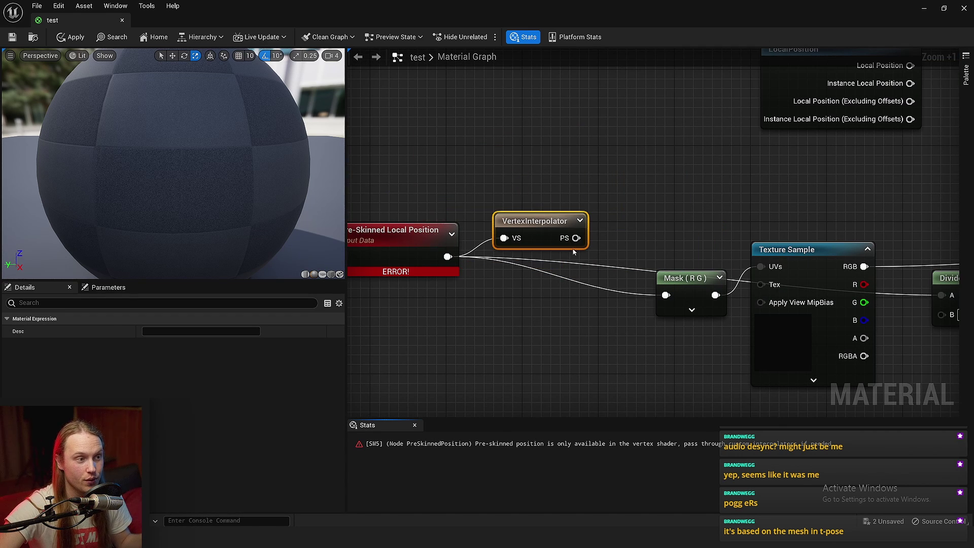
left_click(629, 219)
right_click_drag(629, 219, 578, 221)
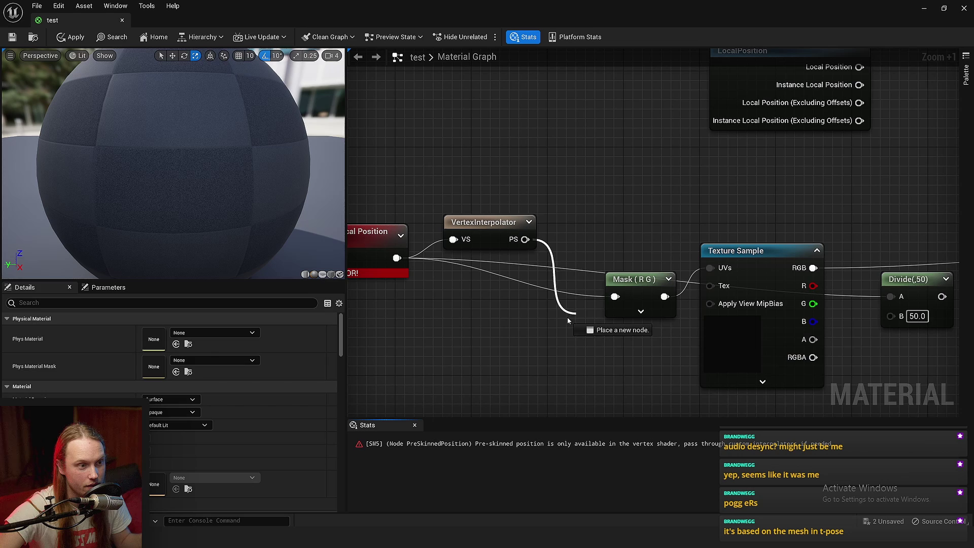
left_click_drag(619, 300, 616, 297)
Step: Move the Texture Sample node upward and examine the texture tiling on the preview sphere
right_click_drag(616, 297, 466, 274)
left_click_drag(598, 234, 624, 183)
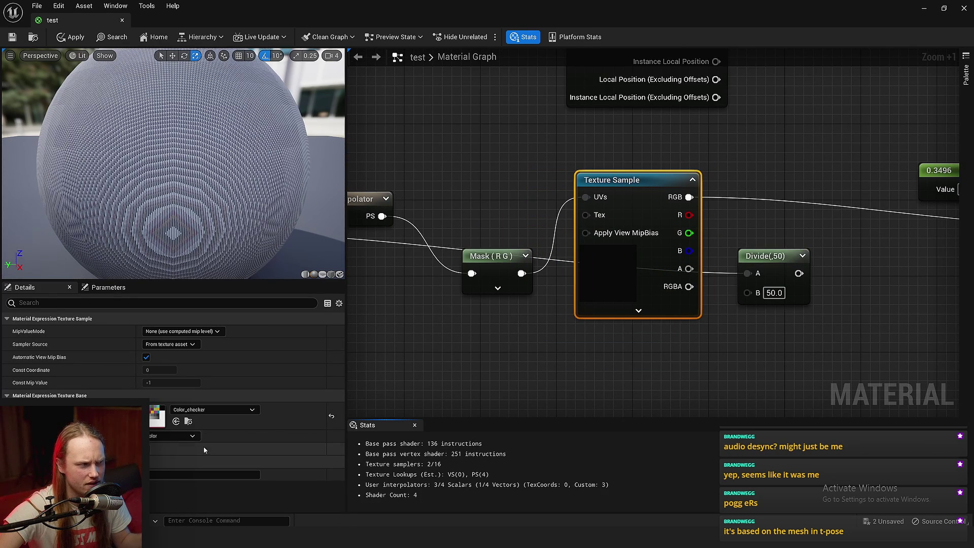
right_click_drag(624, 183, 761, 186)
scroll(160, 199, "down", 3)
left_click_drag(160, 199, 178, 214)
right_click_drag(440, 312, 568, 326)
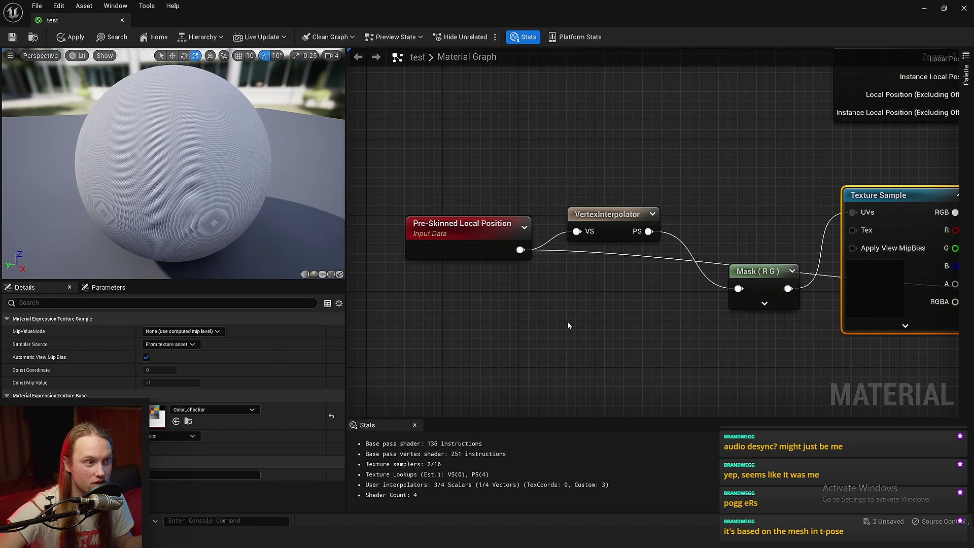
Step: Add a Divide node fed by Pre-Skinned Local Position and set its B value to 100
left_click_drag(530, 256, 494, 257)
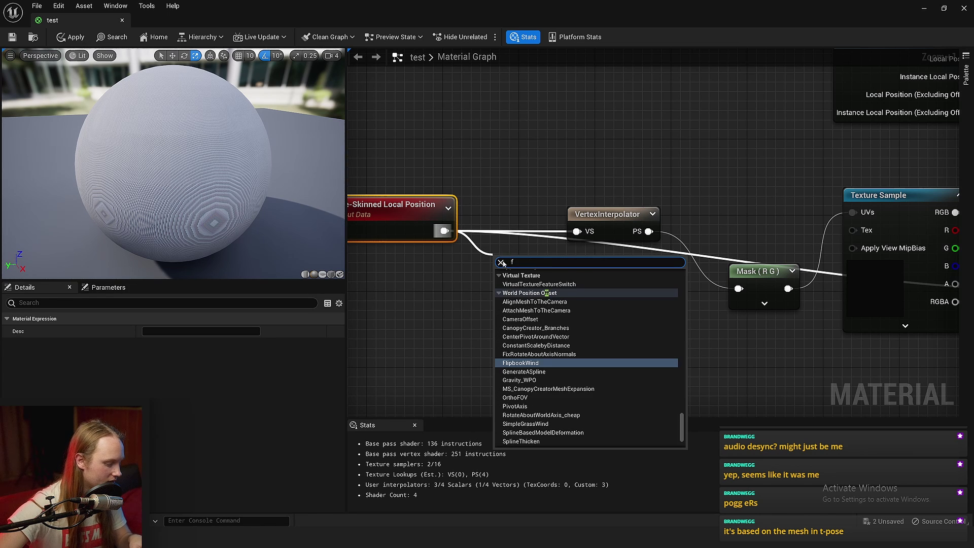
type("dov")
key("BackSpace")
key("BackSpace")
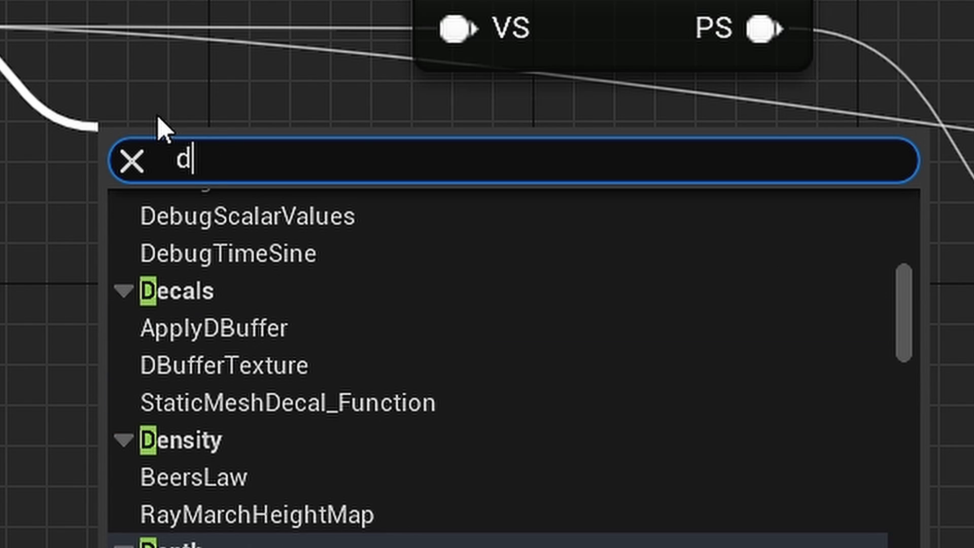
type("iv")
key("Return")
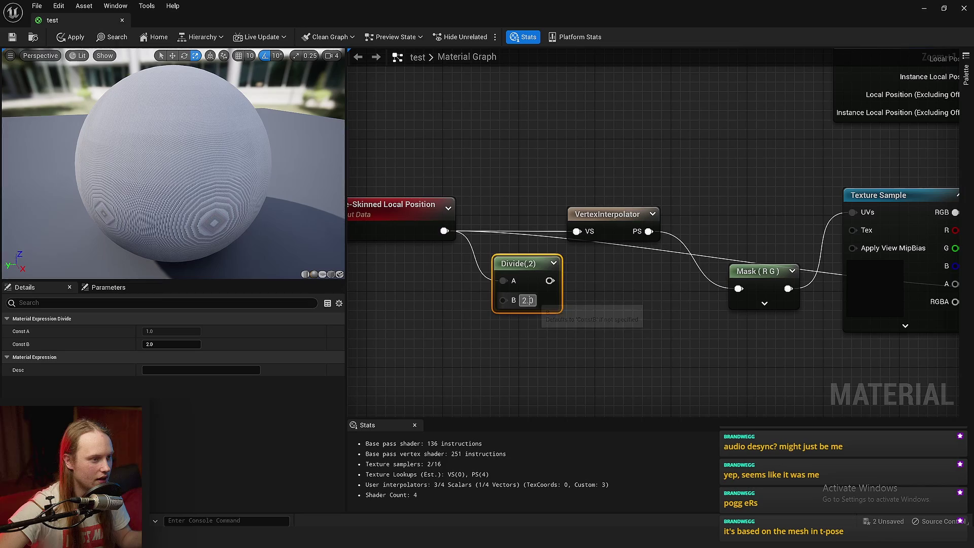
left_click(651, 337)
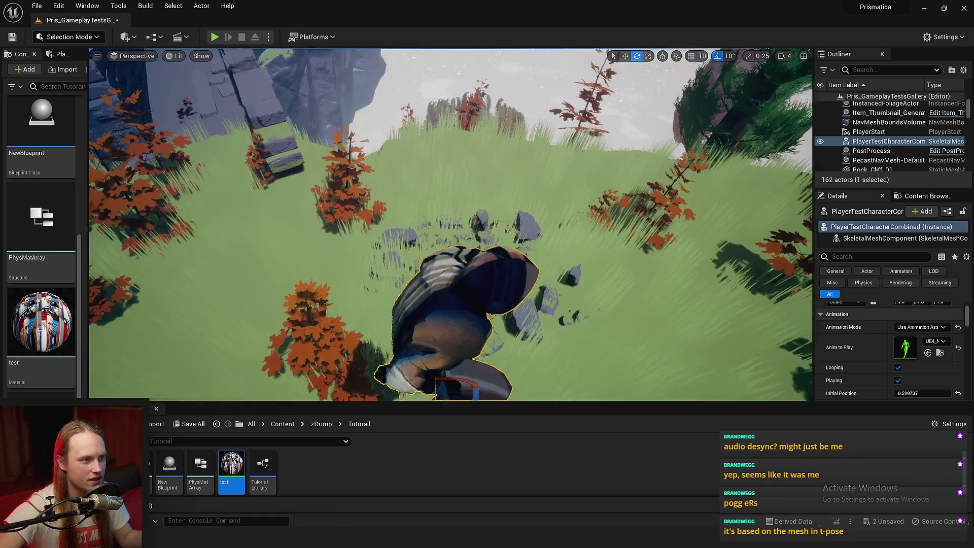
Step: Scrub the character's Initial Position in the level and examine the projected texture from another side
right_click_drag(450, 224, 360, 157)
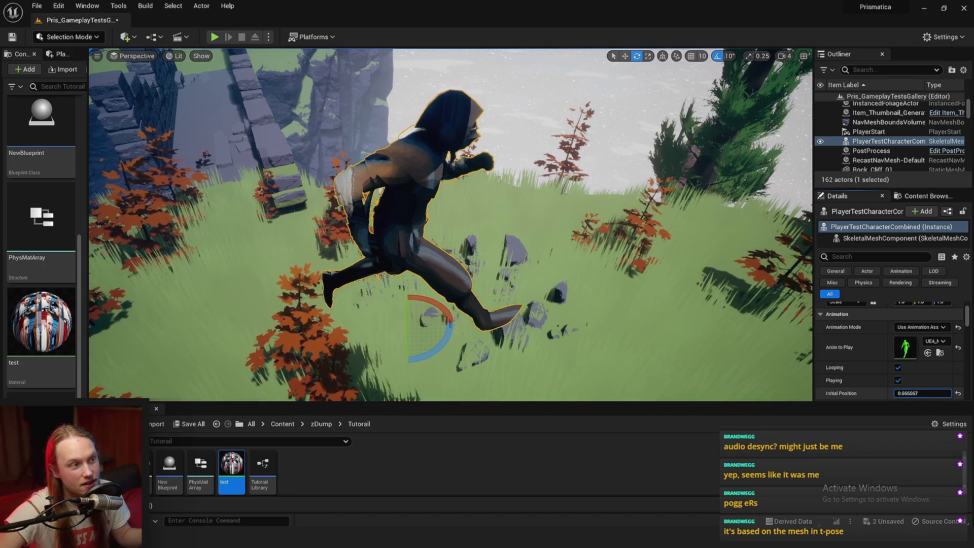
mouse_move(923, 394)
left_mouse_down()
mouse_move(898, 393)
mouse_move(916, 393)
left_mouse_up()
left_click_drag(447, 229, 574, 228, "alt")
Step: Return to the material graph and move the Mask (R G), VertexInterpolator and Divide by 100 nodes upward
mouse_move(411, 538)
left_click(448, 514)
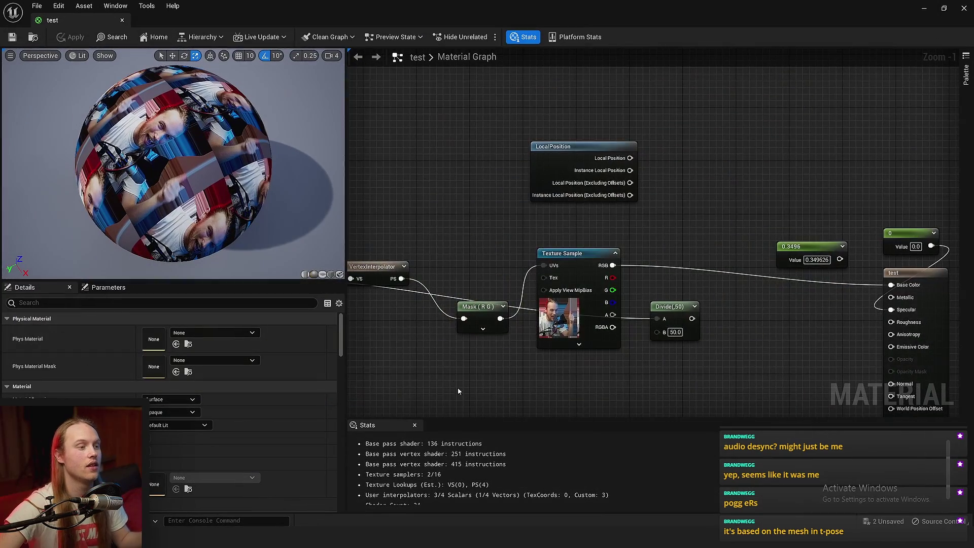
right_click_drag(445, 369, 526, 305)
left_click_drag(554, 240, 554, 140)
right_click_drag(424, 290, 597, 321)
left_click(598, 320)
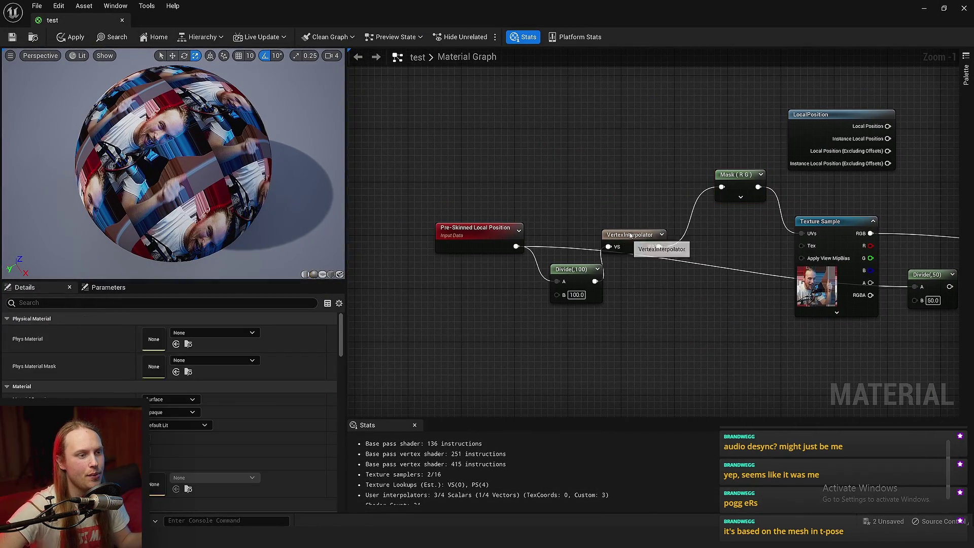
left_click_drag(630, 235, 635, 170)
left_click_drag(566, 269, 544, 143)
Step: Move Pre-Skinned Local Position to the right and delete the Divide by 100, VertexInterpolator and Mask (R G) nodes
scroll(558, 284, "up", 3)
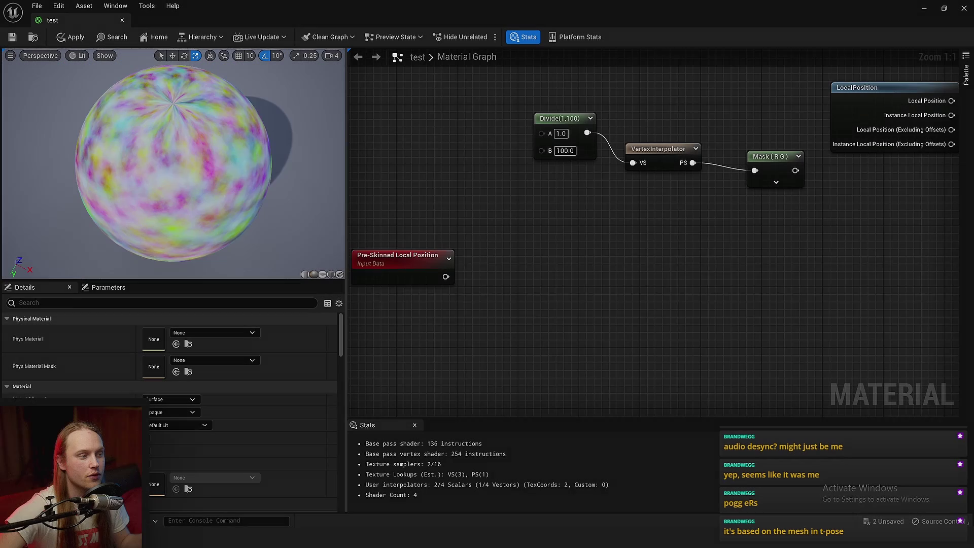
left_click_drag(218, 188, 196, 167)
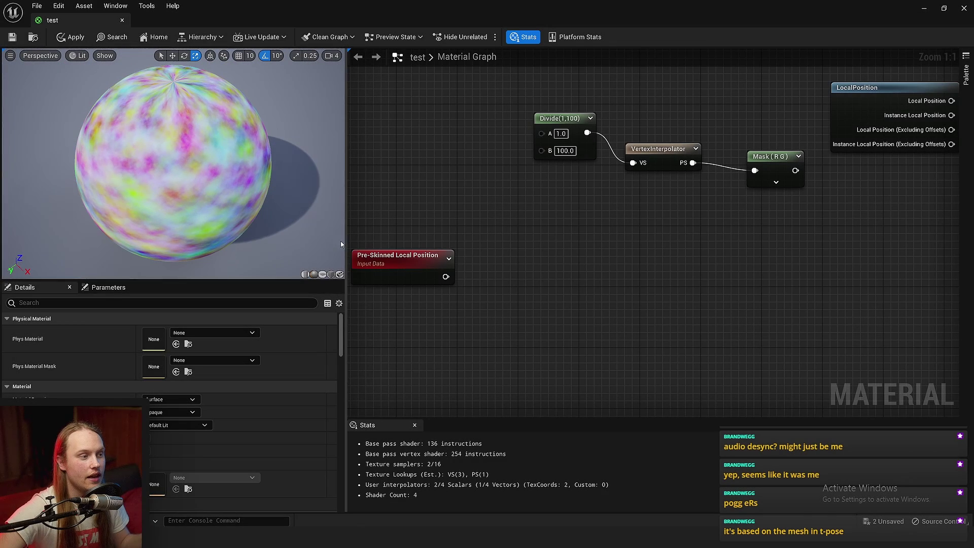
left_click_drag(396, 259, 605, 271)
right_click_drag(600, 254, 584, 258)
scroll(520, 203, "down", 1)
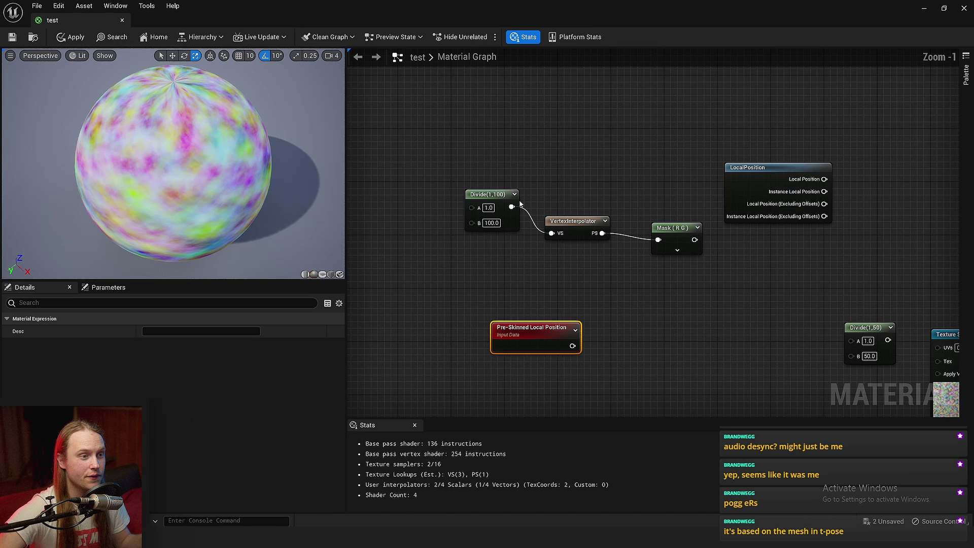
key("Delete")
left_click(579, 335)
Step: Reposition the Pre-Skinned Local Position node in the cleared area, leaving room for new nodes after it
scroll(553, 340, "up", 3)
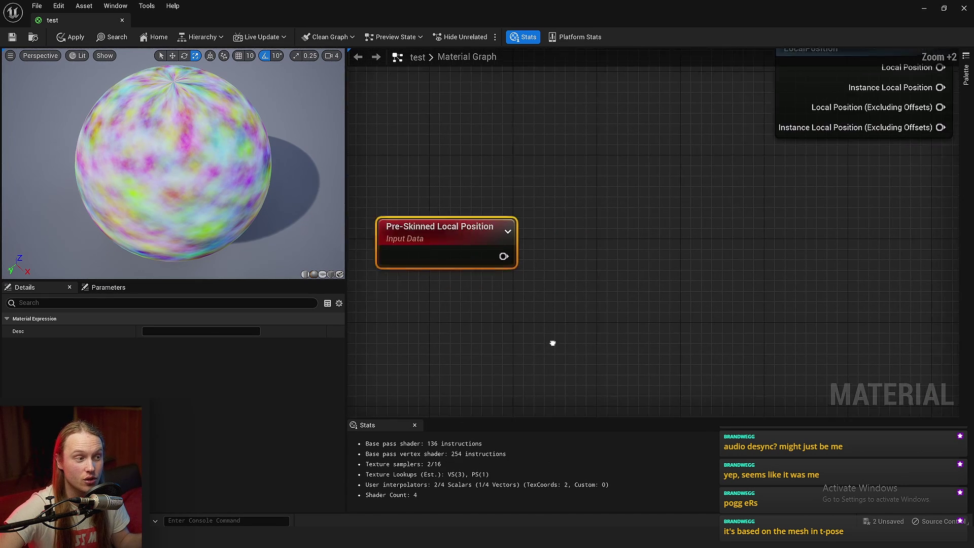
right_click_drag(558, 325, 601, 350)
scroll(600, 350, "down", 2)
left_click(600, 350)
left_click_drag(578, 296, 533, 251)
scroll(553, 322, "up", 3, "ctrl")
right_click_drag(528, 316, 461, 346)
left_click(461, 346)
left_click_drag(423, 229, 446, 286)
right_click_drag(555, 316, 508, 303)
left_click(507, 303)
Step: Add a ComponentMask fed by Pre-Skinned Local Position and set it to pass only the B channel
left_click_drag(516, 289, 572, 282)
type("mask")
scroll(647, 452, "down", 4)
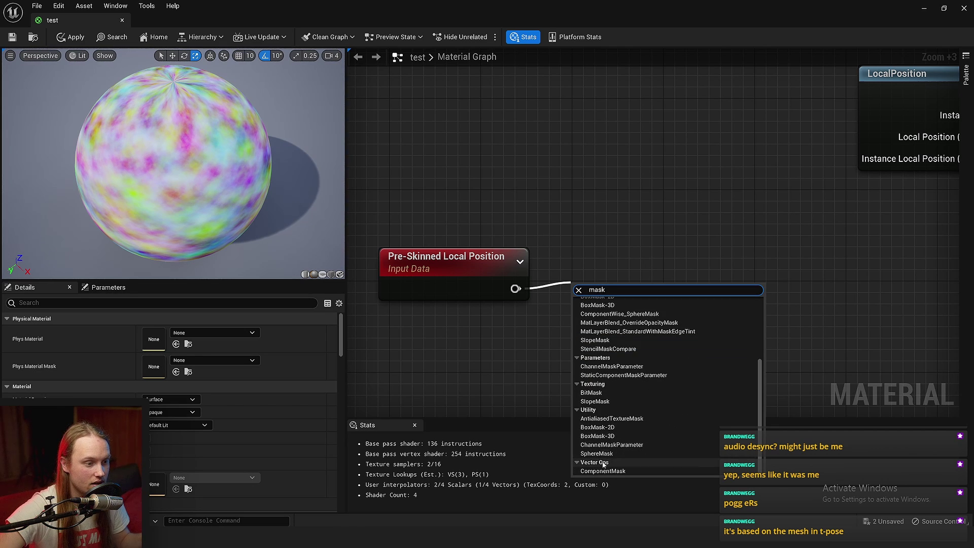
left_click(605, 471)
left_click(147, 356)
left_click(146, 344)
left_click(146, 331)
Step: Place unconnected Lerp, Add and Divide nodes after the Mask (B) node
scroll(761, 315, "down", 4)
right_click_drag(761, 315, 531, 260)
key("l")
left_click(603, 229)
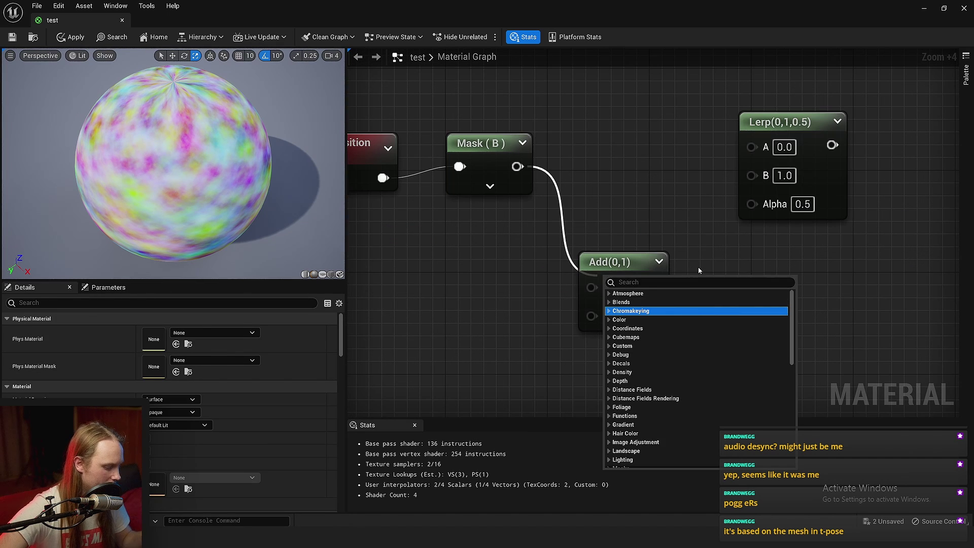
left_click(699, 270)
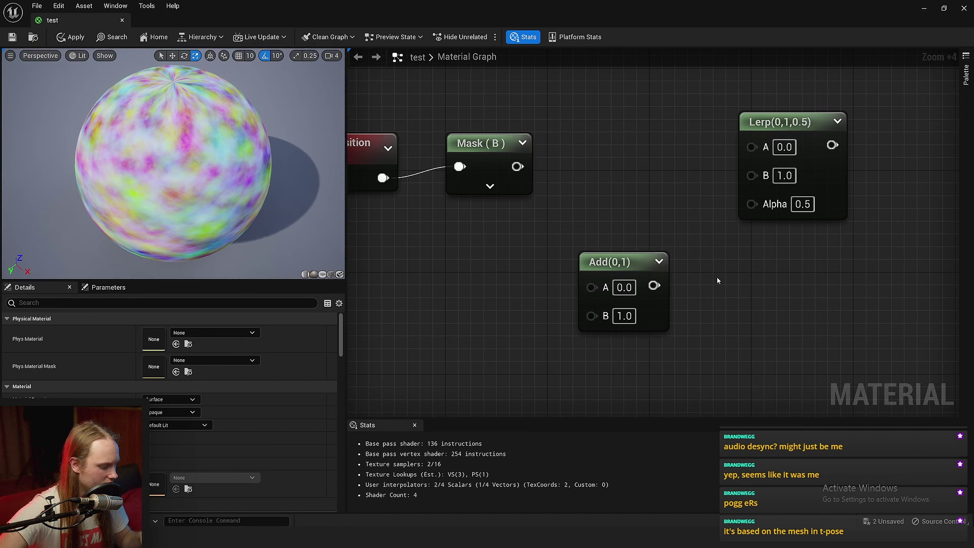
key("d")
left_click(721, 279)
left_click(697, 243)
Step: Feed the Add node with Mask (B) in A and a new scalar parameter in B, and connect its output to Divide's A
right_click_drag(635, 229, 547, 208)
left_click_drag(457, 178, 504, 267)
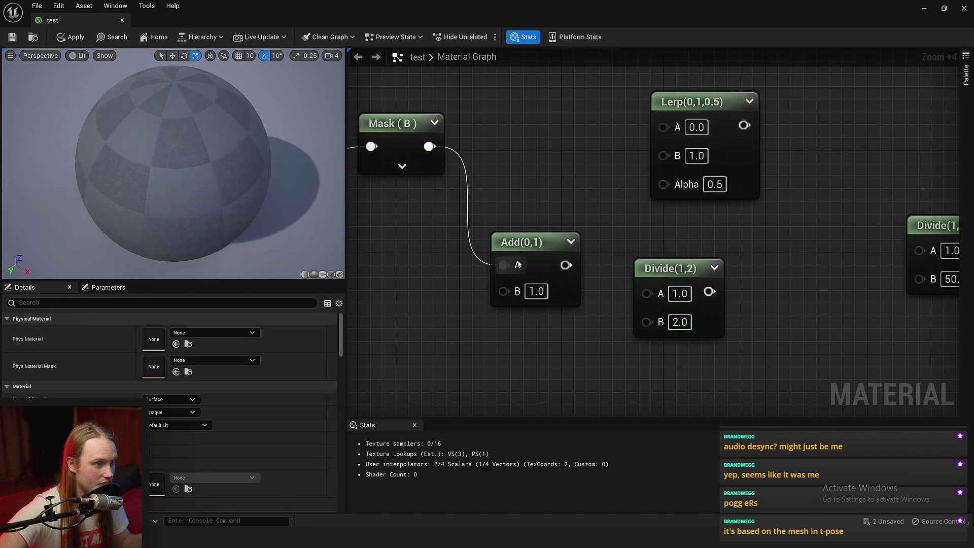
right_click_drag(452, 361, 587, 237)
scroll(577, 300, "down", 1)
left_click(577, 299)
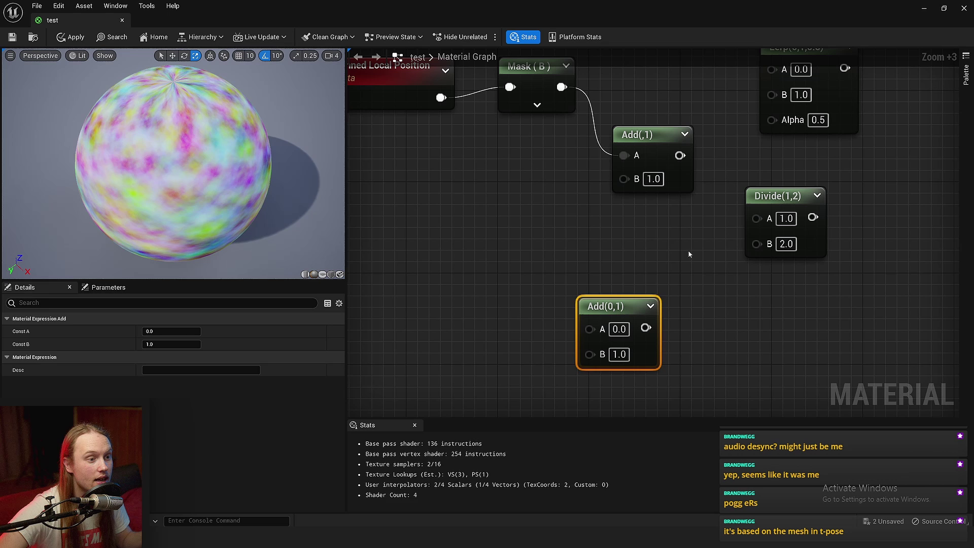
left_click(668, 238)
left_click(607, 251)
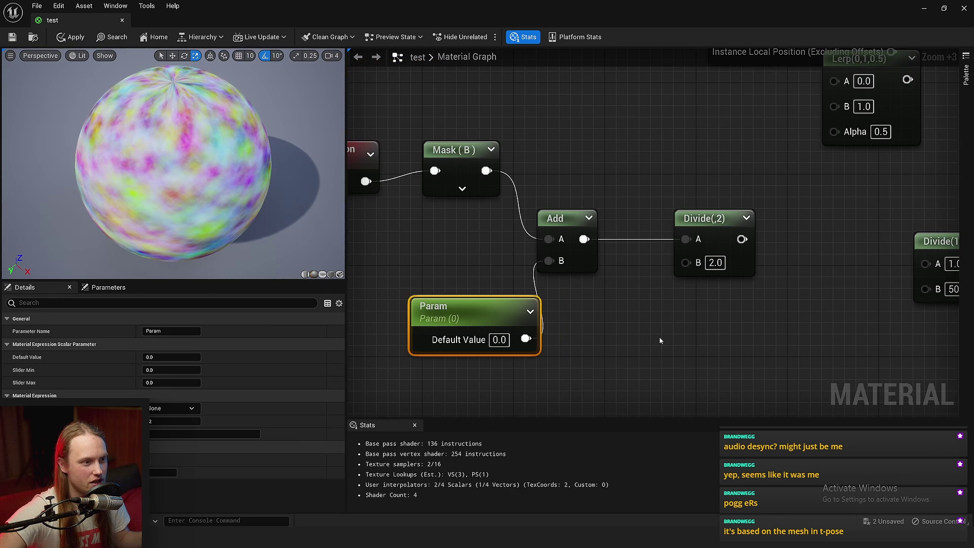
Step: Add a second scalar parameter below the Divide node and connect it to Divide's B input
key("s")
left_click(659, 338)
right_click_drag(796, 337, 720, 263)
left_click_drag(624, 312, 559, 287)
left_click(718, 282)
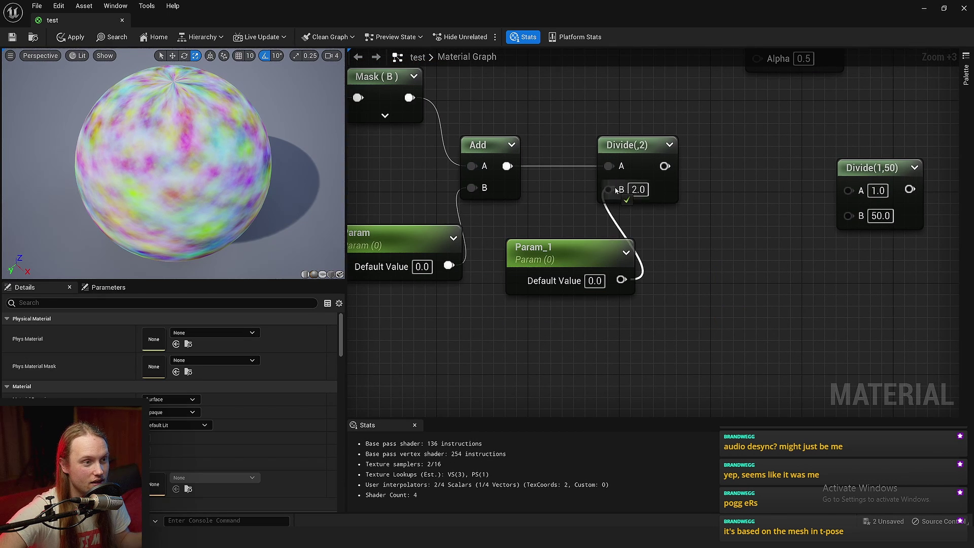
left_click_drag(615, 191, 615, 191)
Step: Connect the Divide output to the Lerp's Alpha and position the Lerp above and after the Divide
right_click_drag(731, 173, 594, 319)
scroll(557, 301, "down", 2)
left_click_drag(523, 310, 615, 235)
left_click_drag(653, 200, 672, 256)
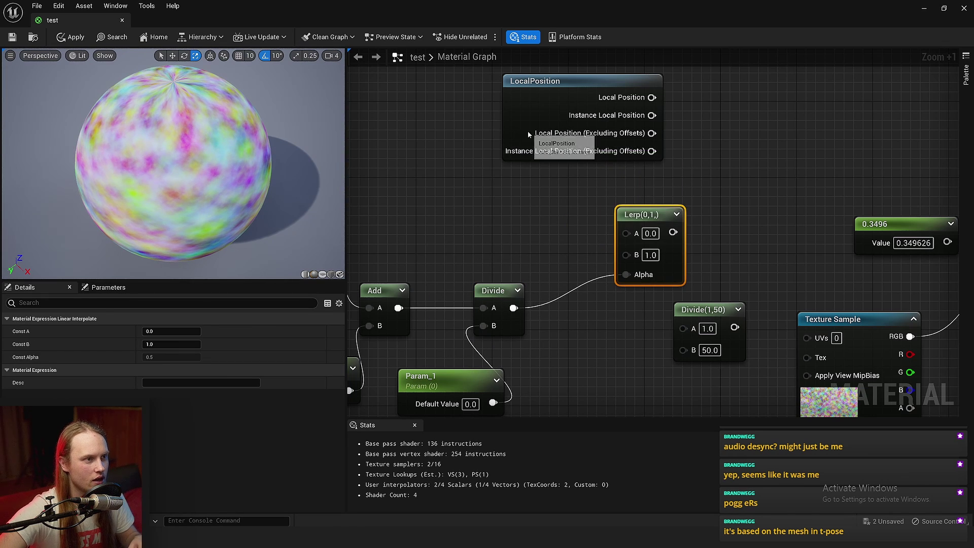
Step: Delete the LocalPosition node and place a Constant3Vector node above the mask chain
left_click(528, 131)
key("Delete")
right_click_drag(407, 93, 492, 194)
key("3")
left_click(522, 213)
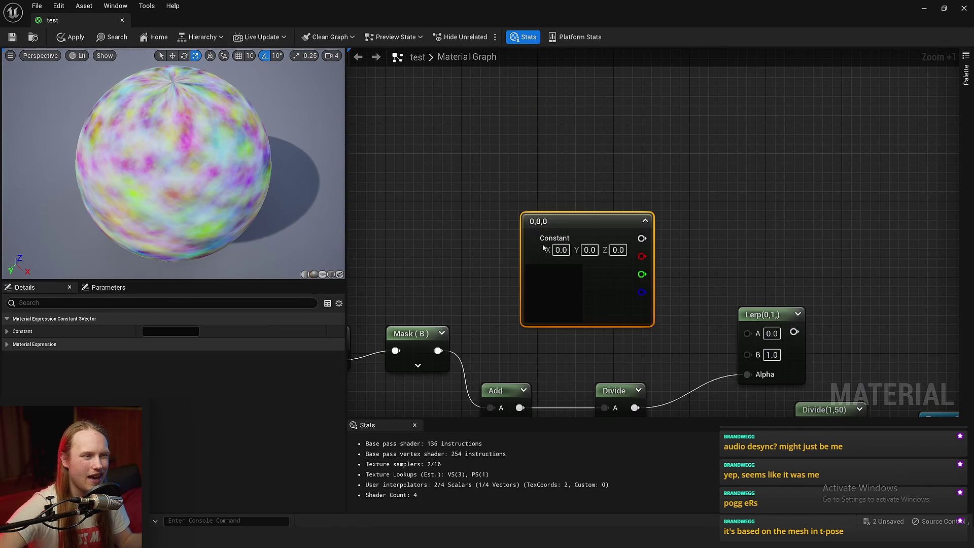
right_click_drag(543, 244, 502, 232)
left_click_drag(519, 259, 498, 201)
scroll(519, 290, "down", 3)
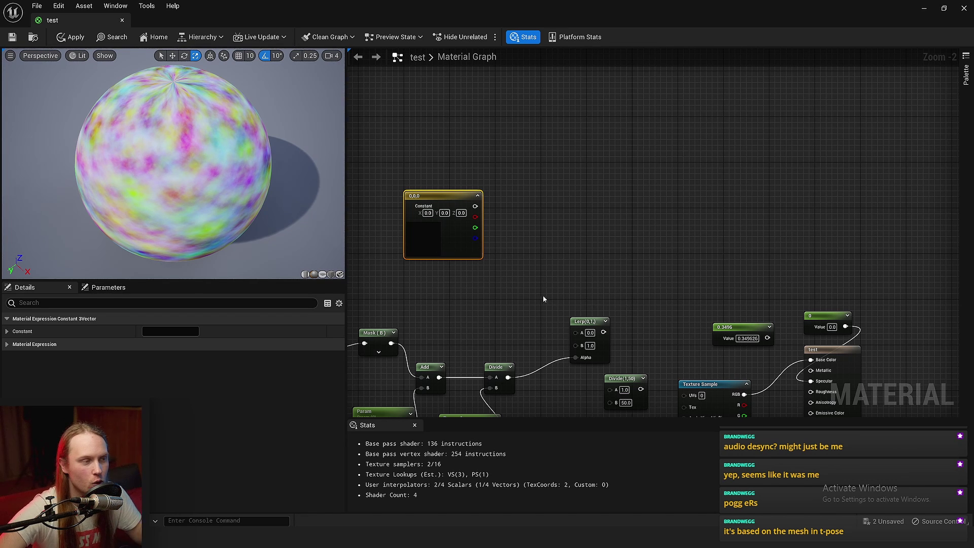
Step: Set the Constant3Vector to a pale yellow with R 0.629167, G 0.521652 and B 0.199108
scroll(542, 297, "up", 2)
left_click(151, 332)
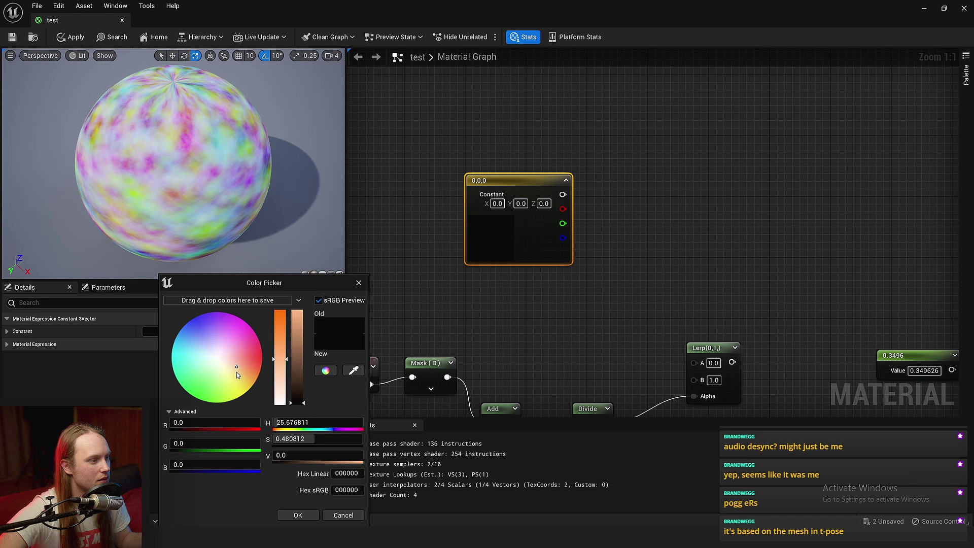
left_click_drag(238, 371, 239, 379)
left_click(298, 345)
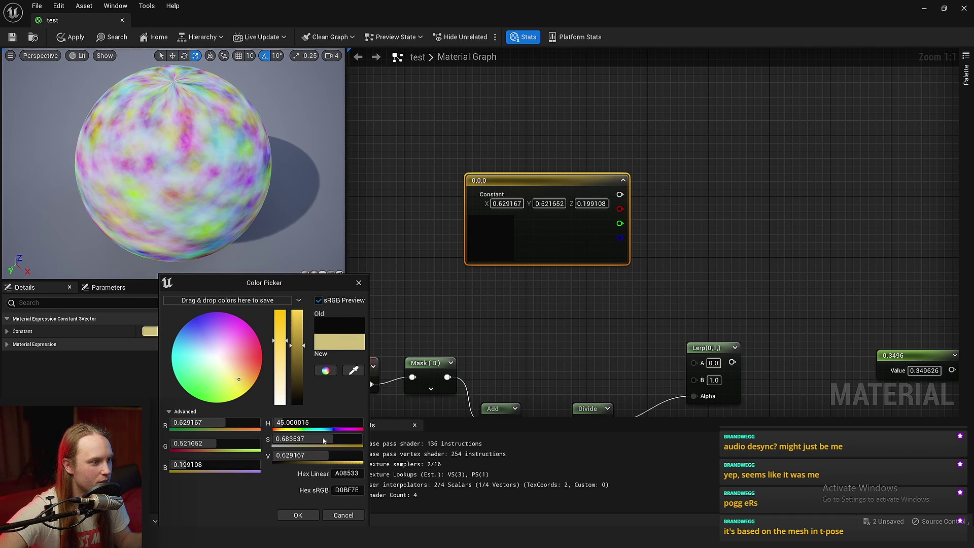
left_click(307, 516)
Step: Move the pale yellow Constant3Vector upward, duplicate it, and place the copy just below the original
left_click_drag(568, 241, 530, 158)
key("ctrl+d")
right_click_drag(579, 313, 508, 258)
left_click_drag(526, 270, 381, 195)
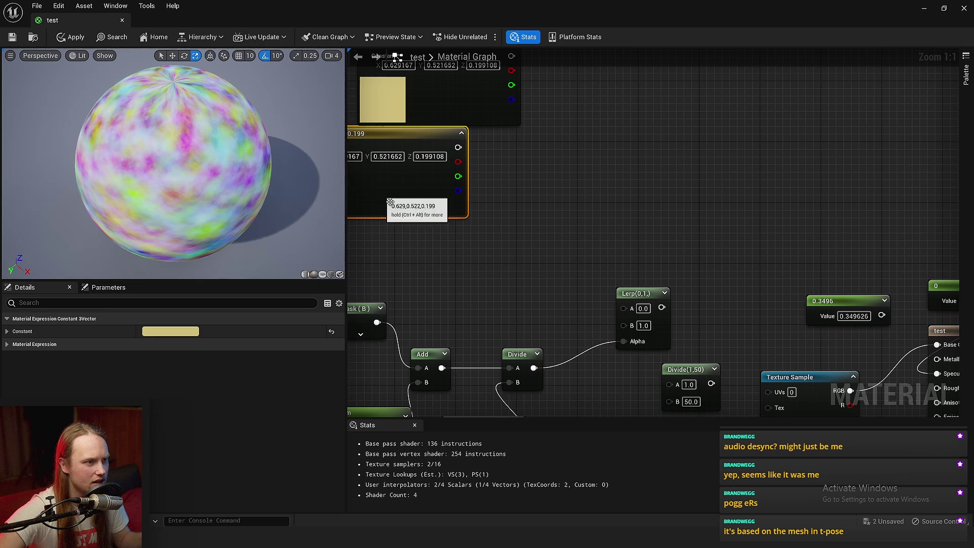
Step: Set the duplicated Constant3Vector to dark grey (R 0.179166, G 0.177457, B 0.164236), and wire grey to the Lerp's A and yellow to B
left_click(181, 332)
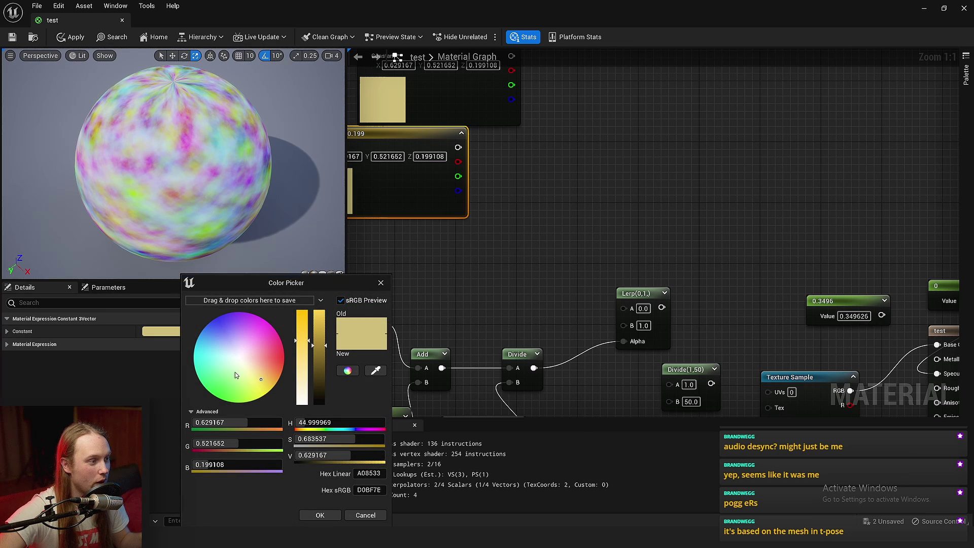
left_click(322, 381)
left_click_drag(253, 375, 241, 360)
left_click(318, 387)
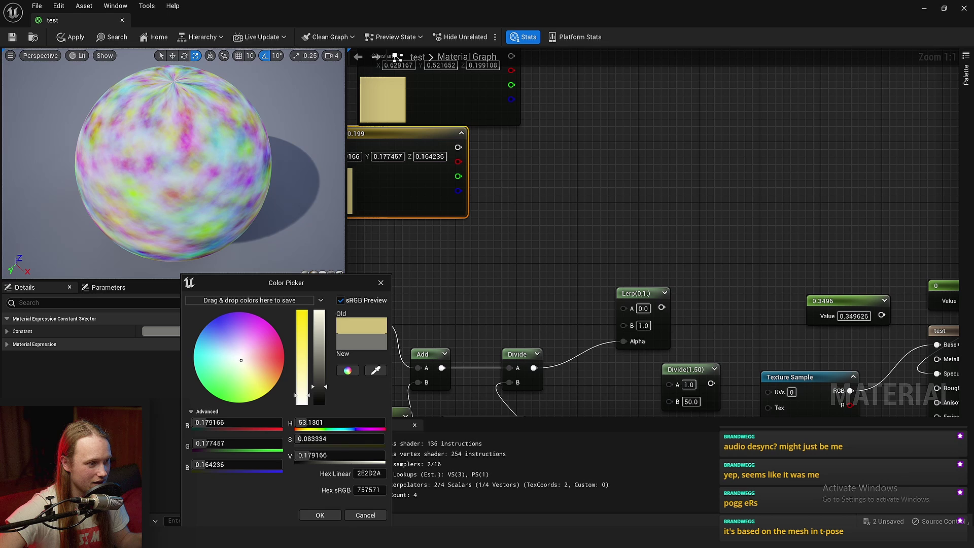
left_click(321, 514)
left_click_drag(405, 195, 428, 233)
left_click(520, 252)
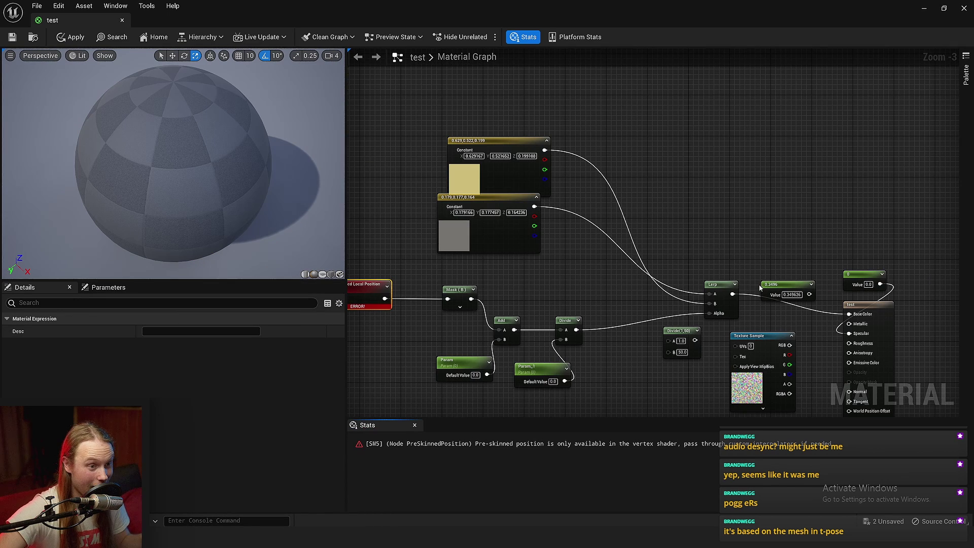
Step: Insert a VertexInterpolator between Pre-Skinned Local Position and the B mask, and apply the material
scroll(523, 254, "up", 4)
left_click_drag(528, 252, 550, 292)
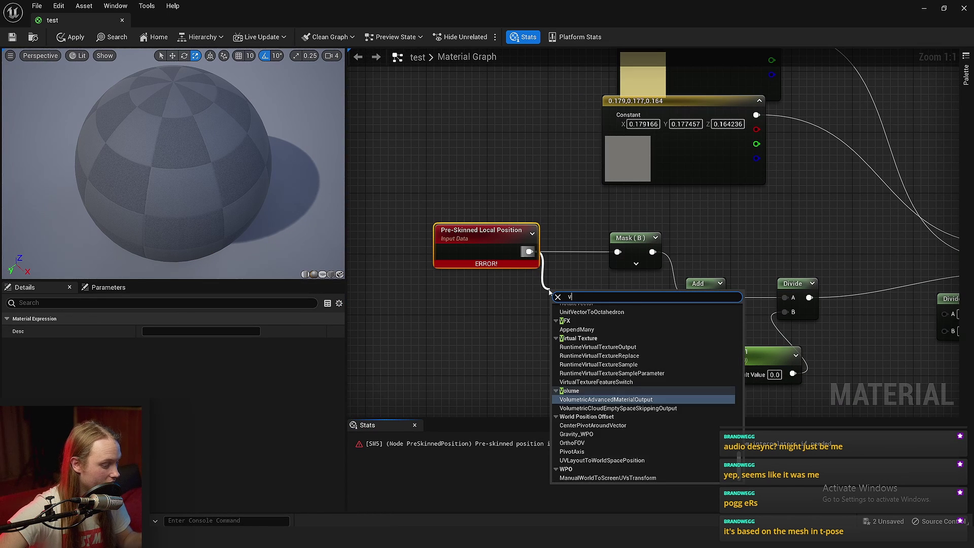
type("vertex in")
key("Return")
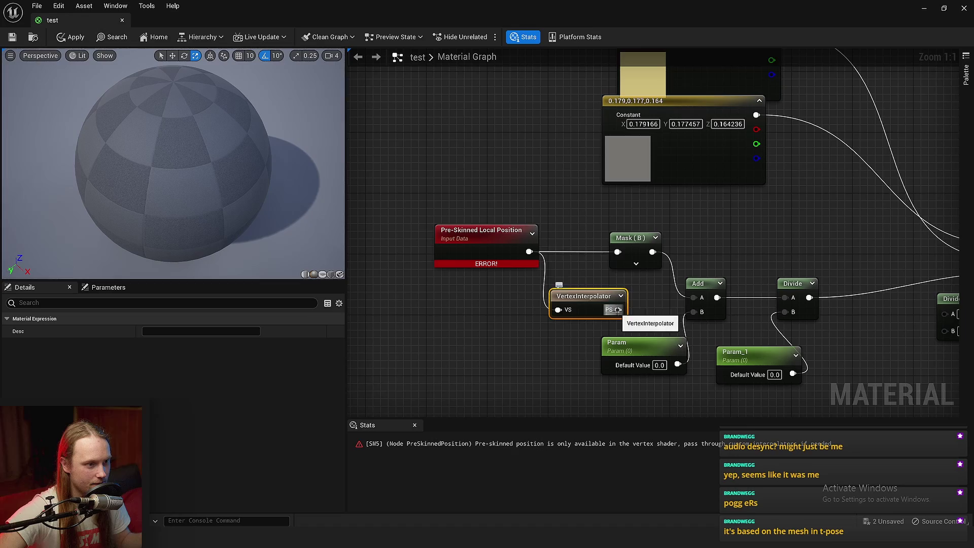
left_click_drag(616, 255, 617, 254)
left_click(70, 37)
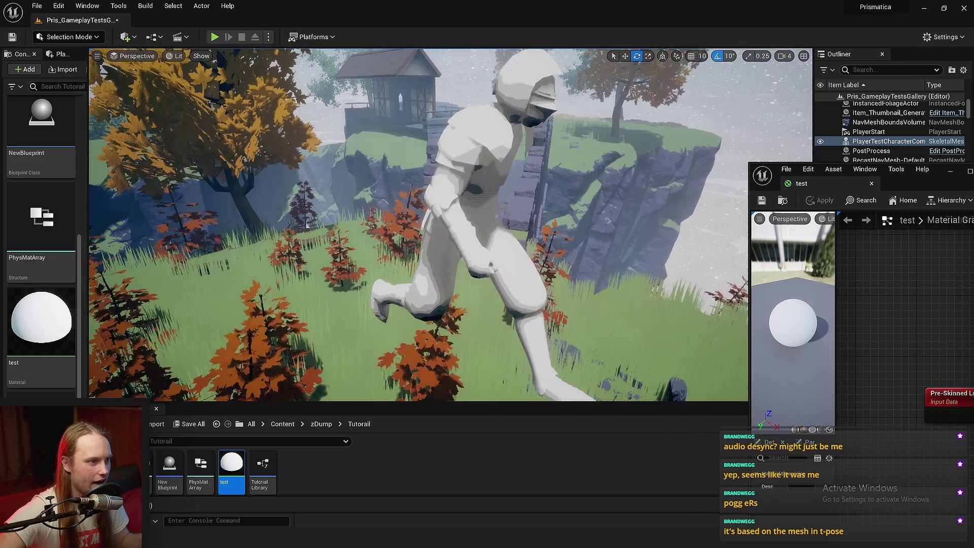
Step: Insert a Saturate node between the Divide output and the Lerp's Alpha, and apply the material
right_click_drag(422, 261, 423, 262)
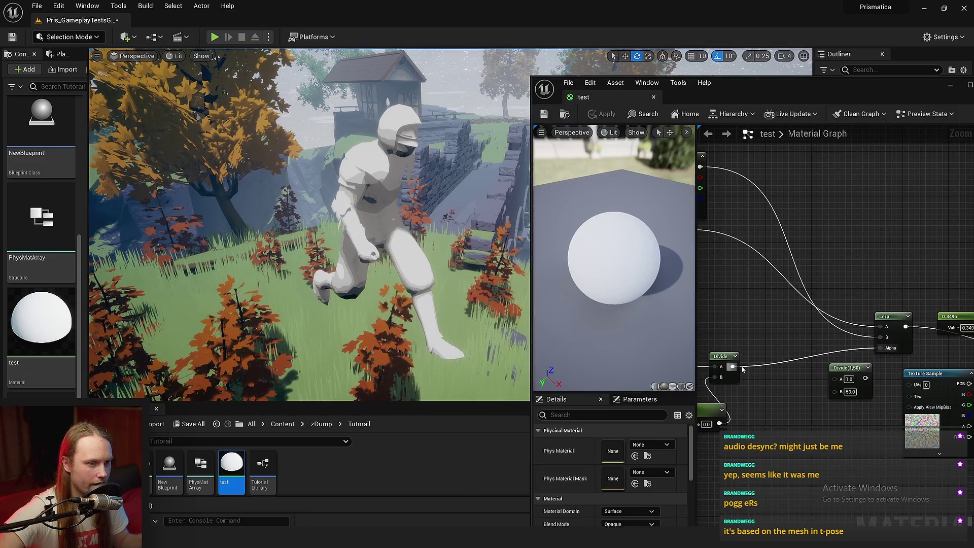
left_click_drag(733, 366, 815, 343)
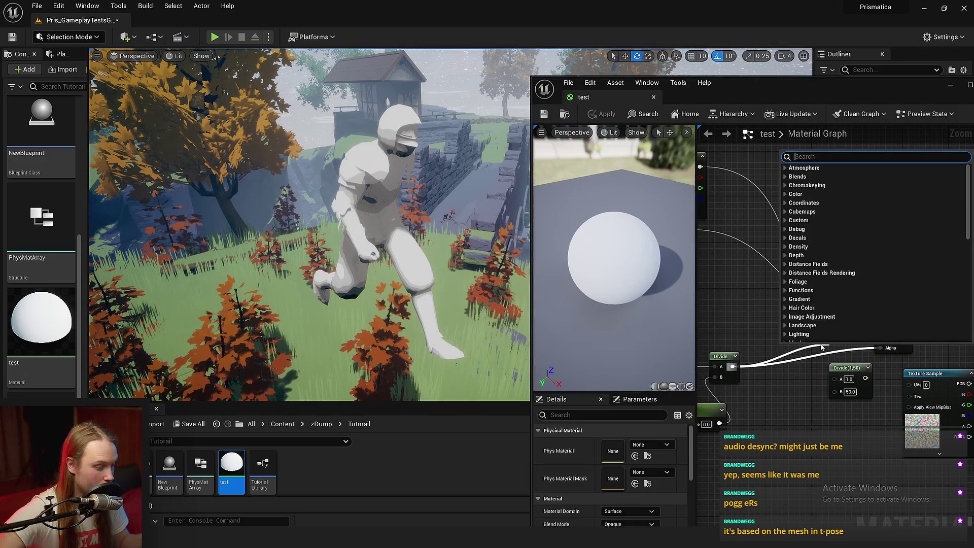
type("sat")
key("Return")
scroll(811, 346, "up", 4)
right_click_drag(796, 354, 754, 317)
left_click_drag(839, 305, 924, 306)
left_click(786, 262)
scroll(908, 311, "down", 3)
right_click_drag(873, 314, 907, 291)
left_click(603, 114)
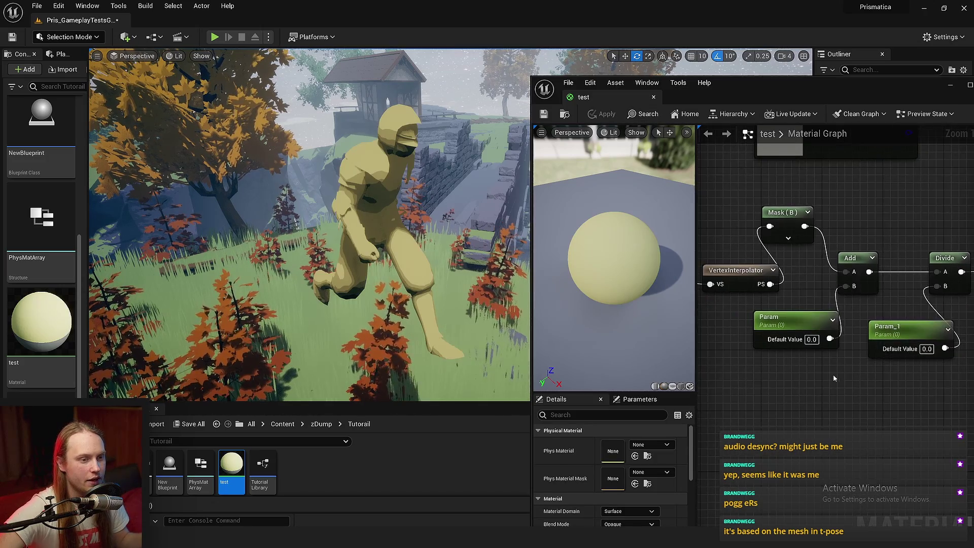
Step: Set Param_1's default value to 100 and adjust Param's default value to shift the gradient up the character
right_click_drag(791, 325, 786, 365)
scroll(786, 364, "up", 3)
scroll(786, 364, "down", 2)
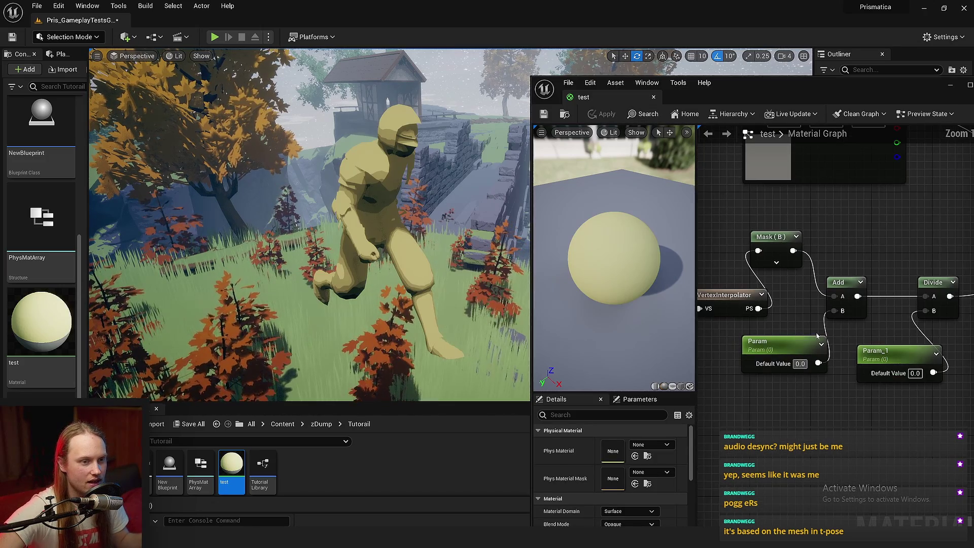
left_click(915, 364)
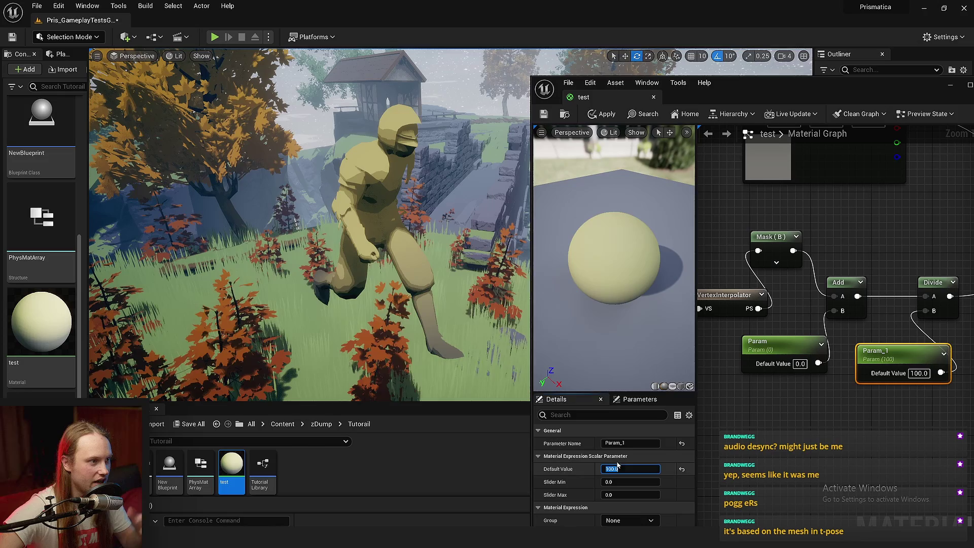
left_click(832, 407)
right_click_drag(832, 406, 841, 384)
left_click(776, 330)
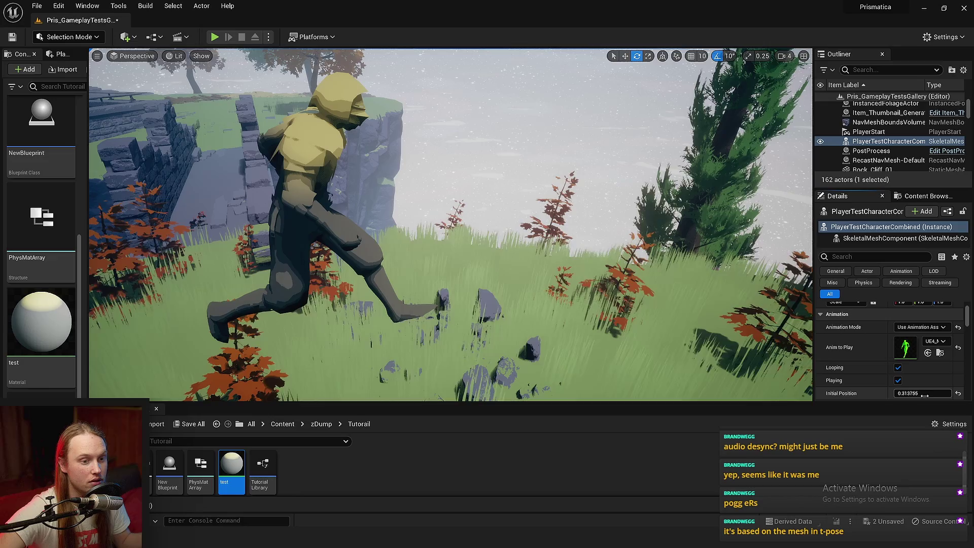
Step: Scrub the character animation's Initial Position and examine how the colour gradient behaves across the running poses
mouse_move(929, 394)
left_mouse_down()
mouse_move(913, 394)
mouse_move(931, 394)
left_mouse_up()
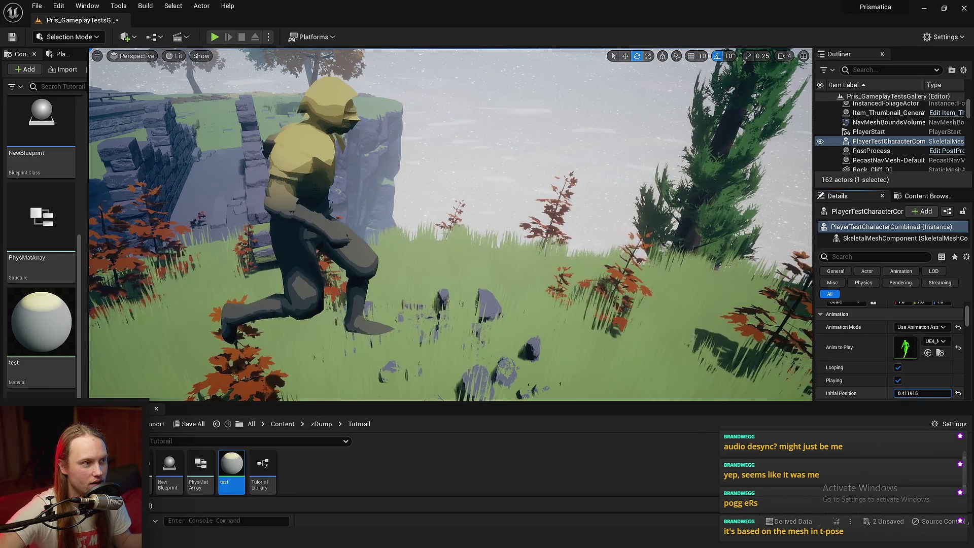
right_click_drag(507, 228, 481, 262)
left_click_drag(908, 394, 917, 394)
right_click_drag(459, 160, 460, 160)
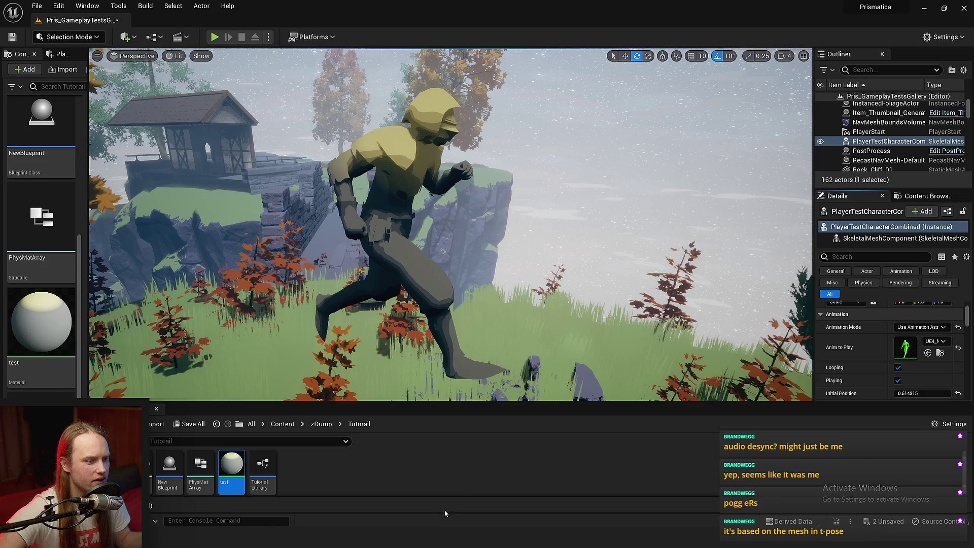
Step: Open the test material and feed a LocalPosition node's Local Position output into the VertexInterpolator instead of Pre-Skinned Local Position
double_click(231, 464)
scroll(539, 284, "down", 3)
right_click_drag(539, 283, 681, 311)
right_click_drag(695, 252, 739, 267)
right_click(680, 268)
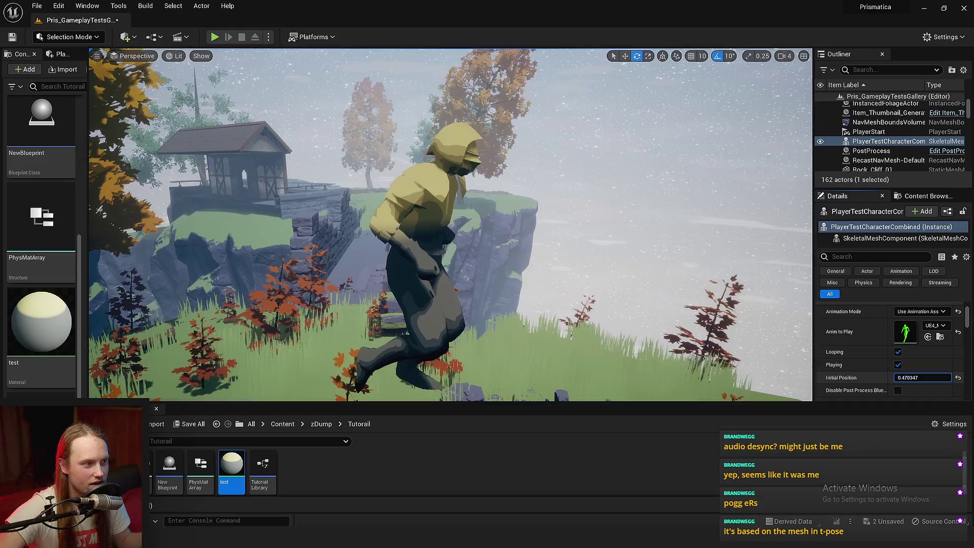
Step: Scrub the animation's Initial Position to 0.666667 and examine the Local Position gradient from both sides of the character
left_click_drag(558, 228, 299, 228, "alt")
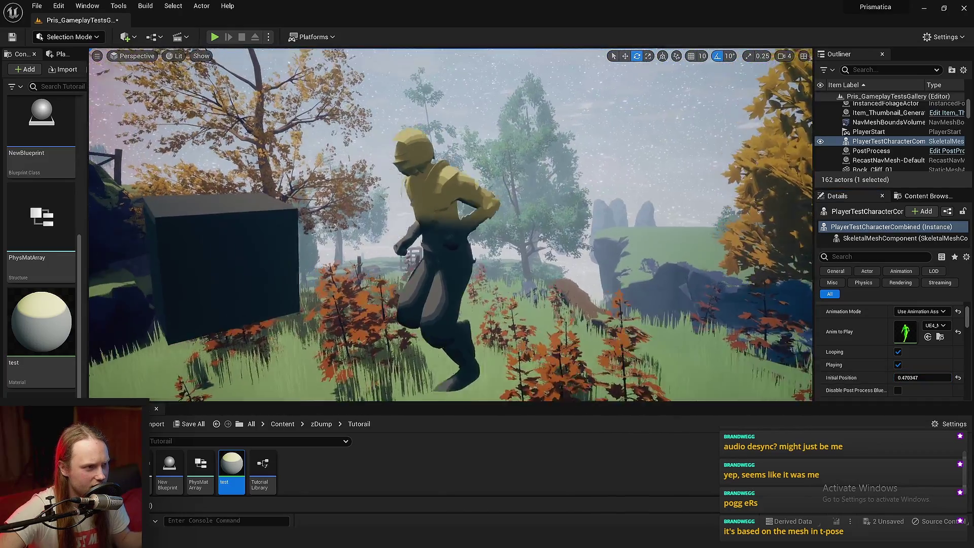
mouse_move(551, 249)
left_mouse_down("alt")
mouse_move(581, 330)
mouse_move(551, 262)
left_mouse_up("alt")
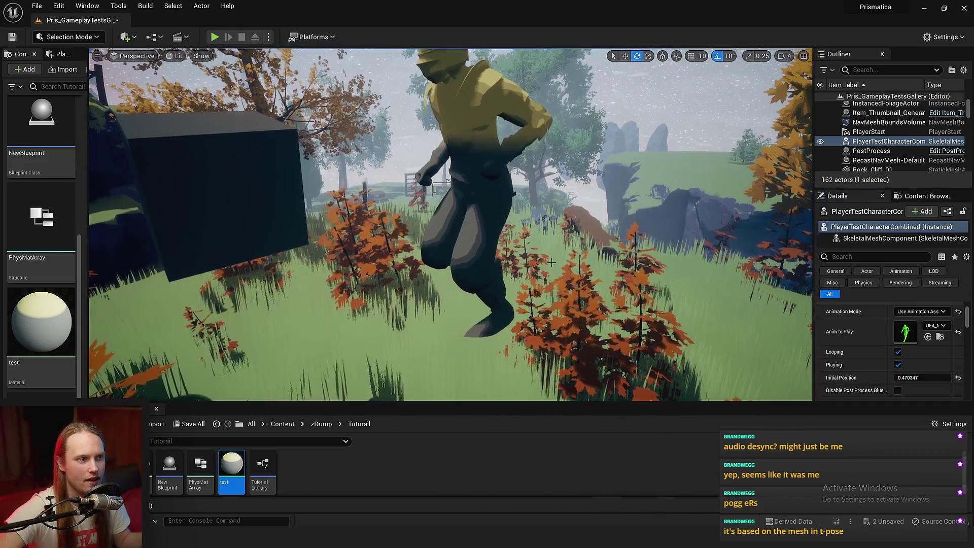
right_click_drag(552, 263, 540, 248)
left_click_drag(920, 378, 946, 377)
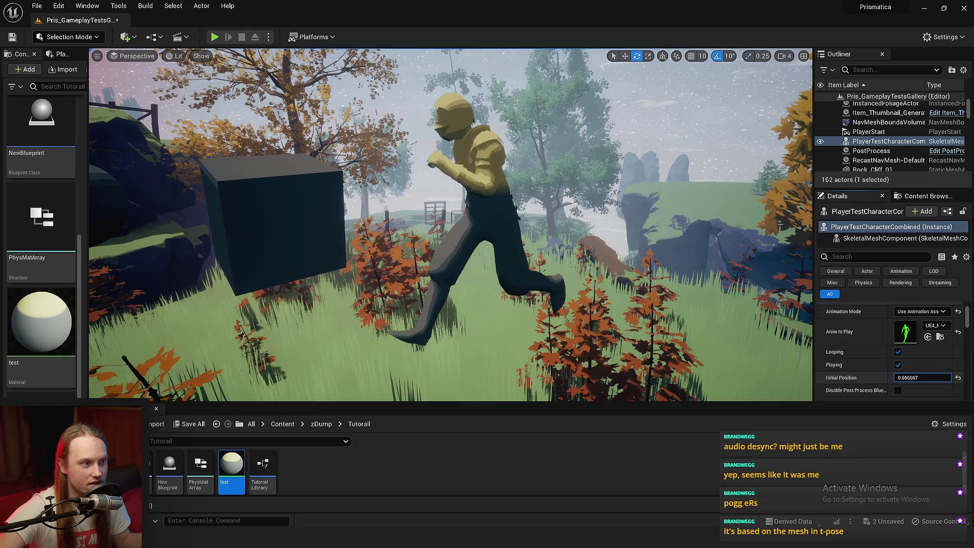
left_click_drag(491, 235, 644, 246, "alt")
right_click_drag(474, 213, 474, 214)
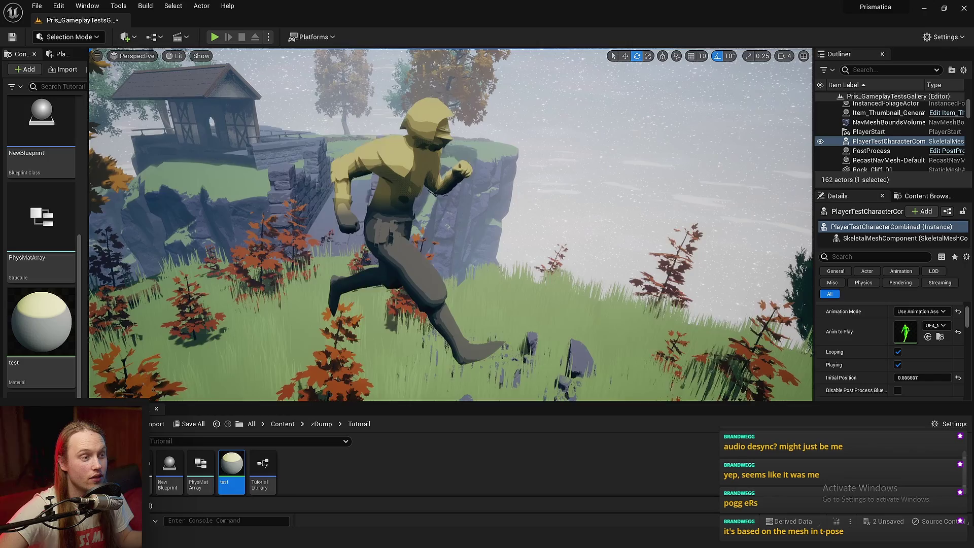
Step: Reopen the test material and enlarge its editor to fill the screen
double_click(232, 464)
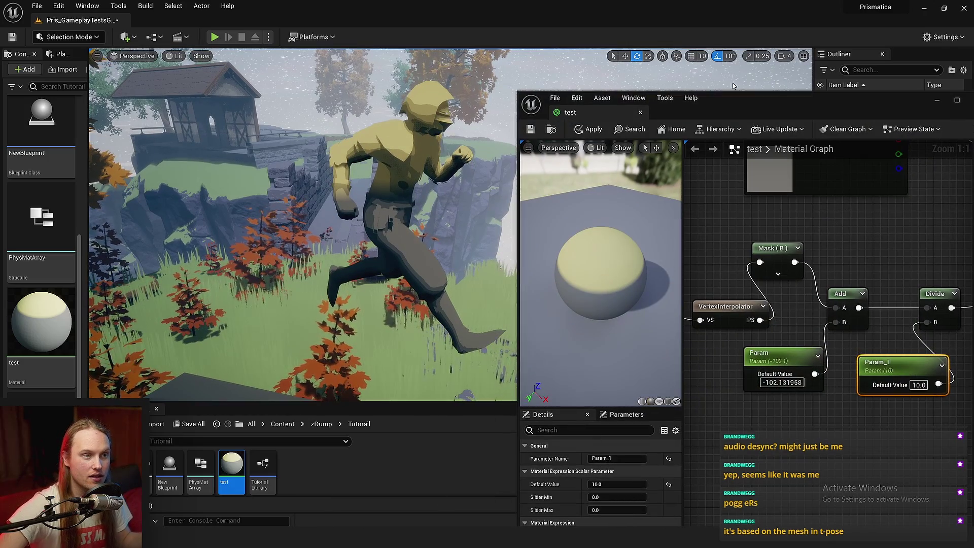
left_click_drag(730, 93, 506, 79)
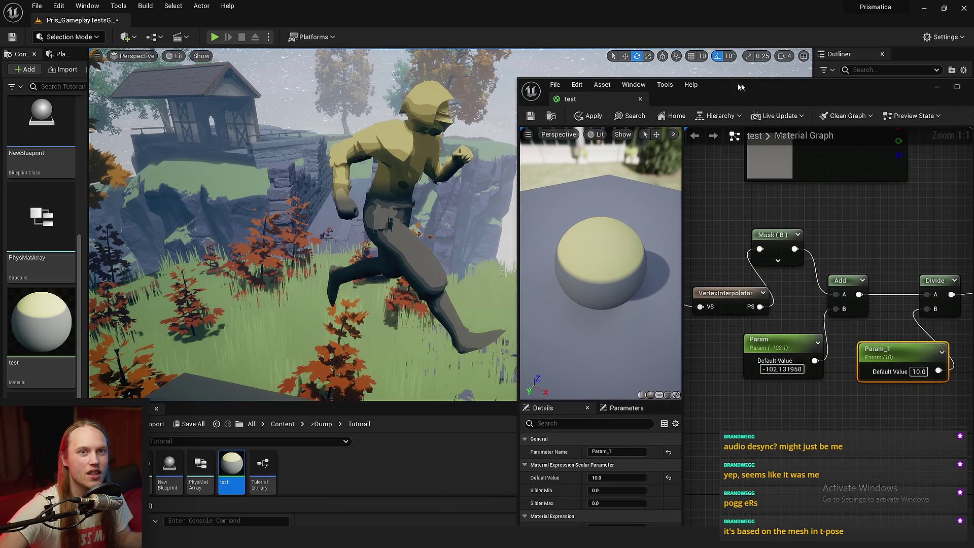
left_click_drag(741, 87, 563, 2)
scroll(653, 326, "down", 5)
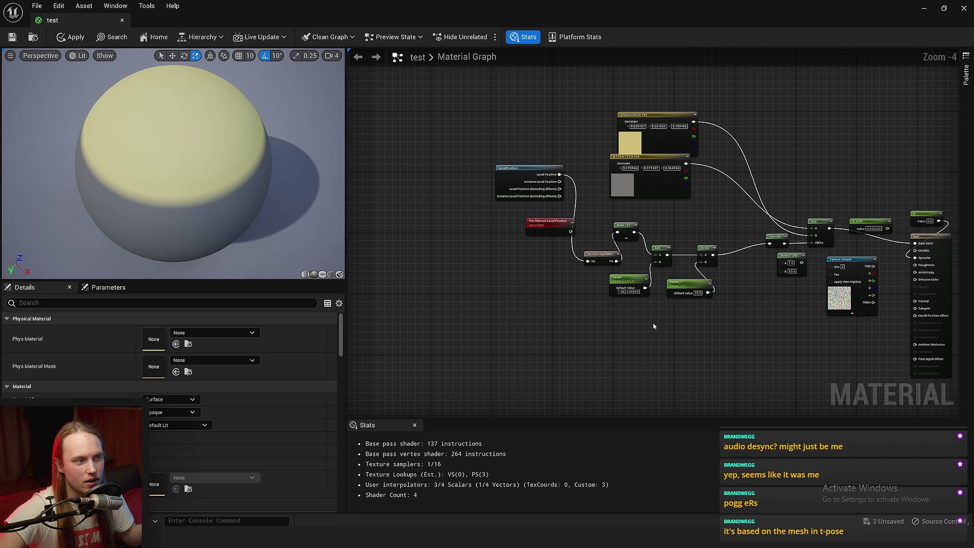
scroll(555, 280, "up", 4)
Step: Add a Noise node and place it below and left of Pre-Skinned Local Position
right_click(547, 284)
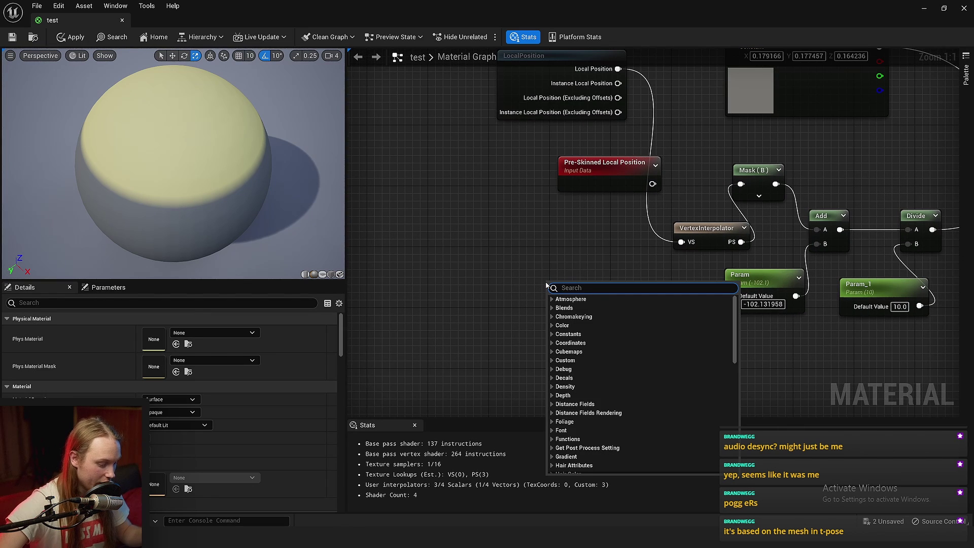
type("noise")
left_click(571, 309)
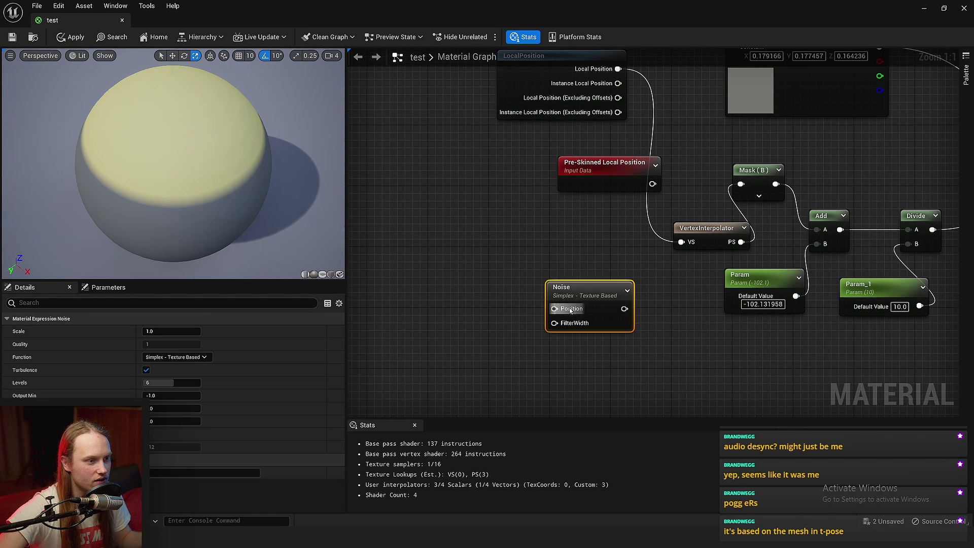
left_click_drag(567, 285, 483, 224)
left_click(485, 307)
Step: Add a Vector Noise node, place it below the Noise node, and move Noise slightly down
right_click(451, 311)
type("vect")
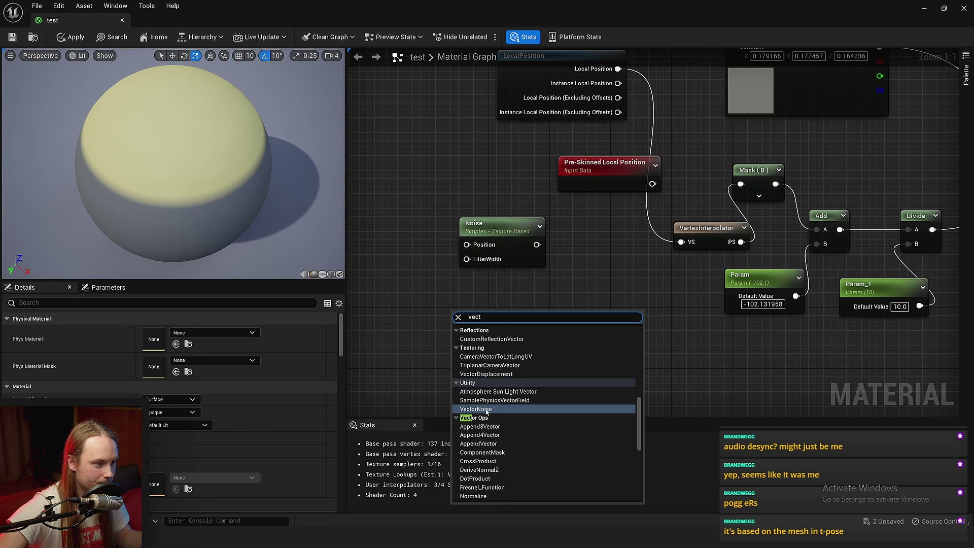
left_click(486, 409)
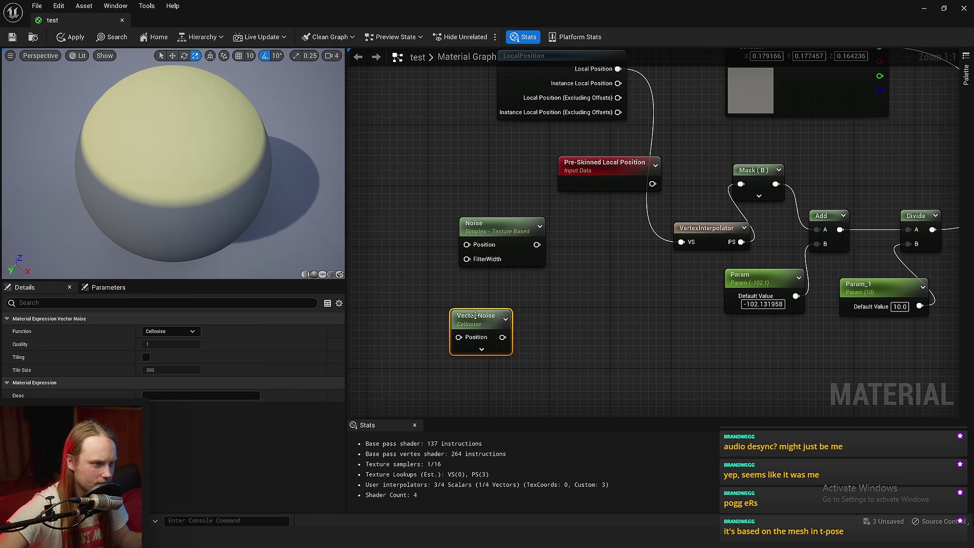
left_click_drag(496, 319, 449, 339)
left_click_drag(511, 241, 511, 279)
left_click(573, 313)
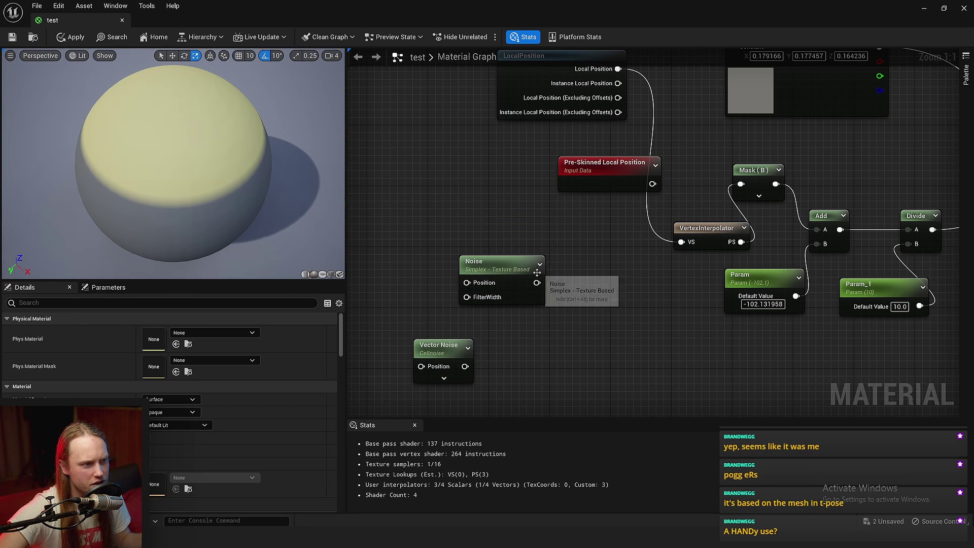
Step: Spread the nodes out by shifting Noise to the right and Pre-Skinned Local Position to the left
right_click_drag(565, 285, 547, 290)
left_click_drag(495, 279, 556, 279)
mouse_move(504, 239)
right_mouse_down()
mouse_move(570, 262)
mouse_move(510, 253)
right_mouse_up()
scroll(509, 243, "up", 4, "ctrl")
left_click(510, 254)
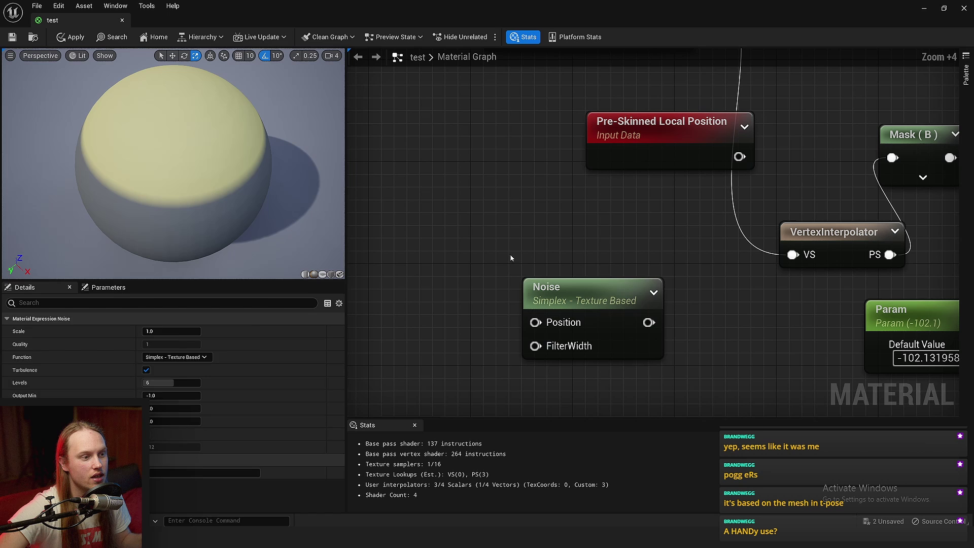
left_click_drag(567, 292, 605, 292)
left_click(605, 233)
left_click_drag(692, 146, 489, 171)
right_click_drag(489, 171, 519, 153)
left_click(543, 187)
scroll(544, 186, "down", 3)
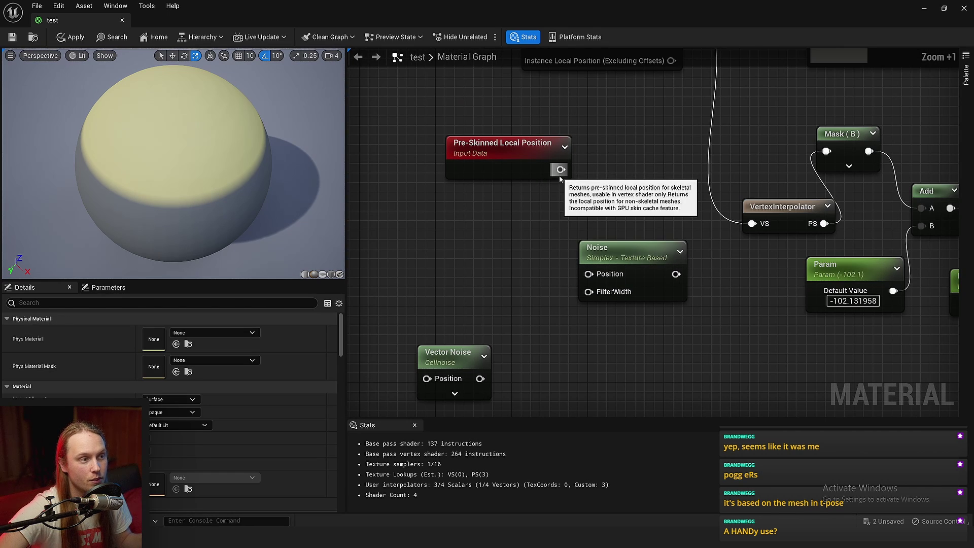
Step: Connect Pre-Skinned Local Position directly to the Noise node's Position input and move Noise beneath it
left_click_drag(560, 169, 563, 241)
left_click_drag(594, 277, 592, 276)
left_click_drag(629, 258, 542, 248)
right_click_drag(673, 307, 563, 298)
left_click(553, 302)
scroll(543, 306, "down", 2)
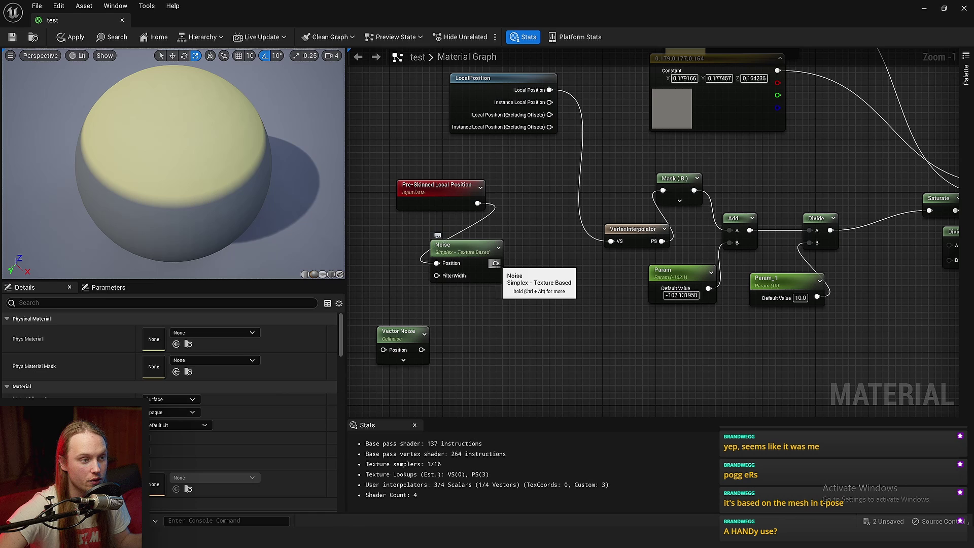
left_click_drag(586, 297, 580, 292)
left_click(561, 284)
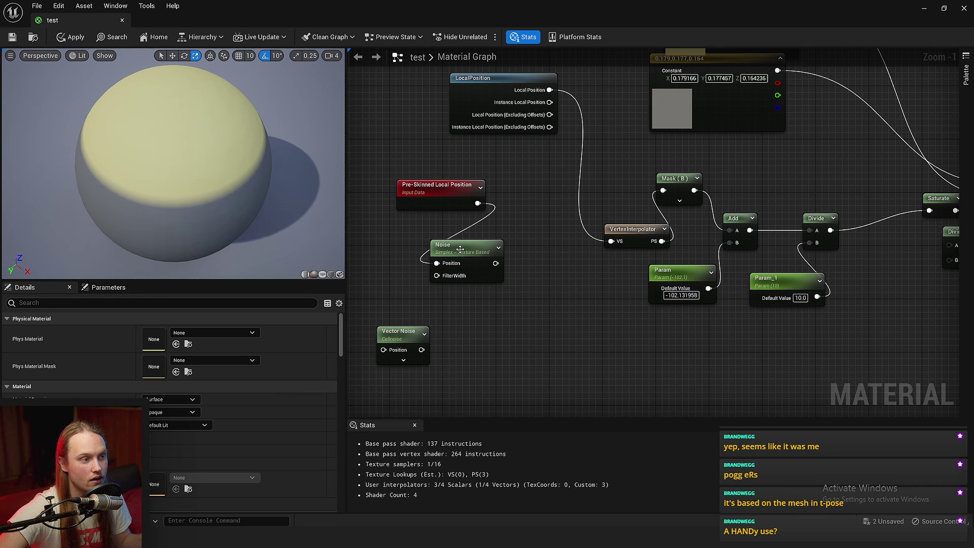
Step: Connect Pre-Skinned Local Position to the VertexInterpolator's VS input and place the interpolator beside it, with Noise below
left_click_drag(464, 246, 552, 262)
left_click(606, 264)
left_click_drag(637, 232, 570, 208)
right_click_drag(582, 243, 595, 278)
scroll(595, 279, "up", 4, "ctrl")
left_click(595, 278)
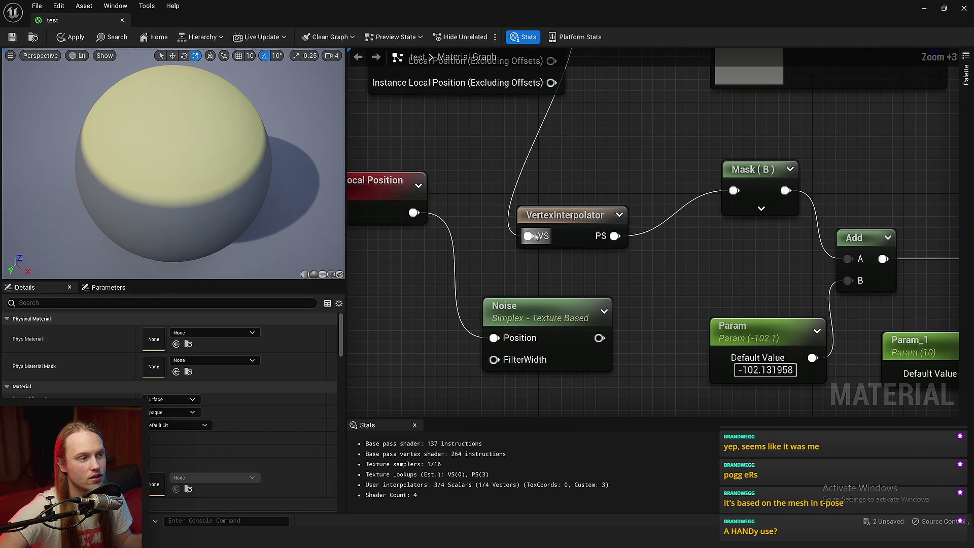
left_click_drag(523, 235, 528, 236)
left_click_drag(568, 215, 500, 215)
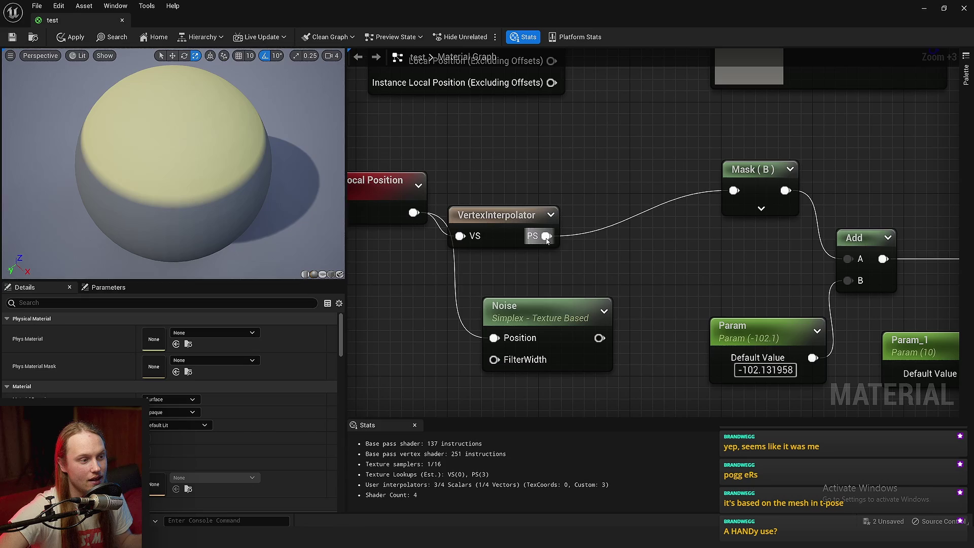
Step: Connect the VertexInterpolator's PS output to Noise's Position and the Noise output to Saturate
left_click_drag(500, 345, 500, 339)
left_click(583, 325)
scroll(583, 325, "down", 3)
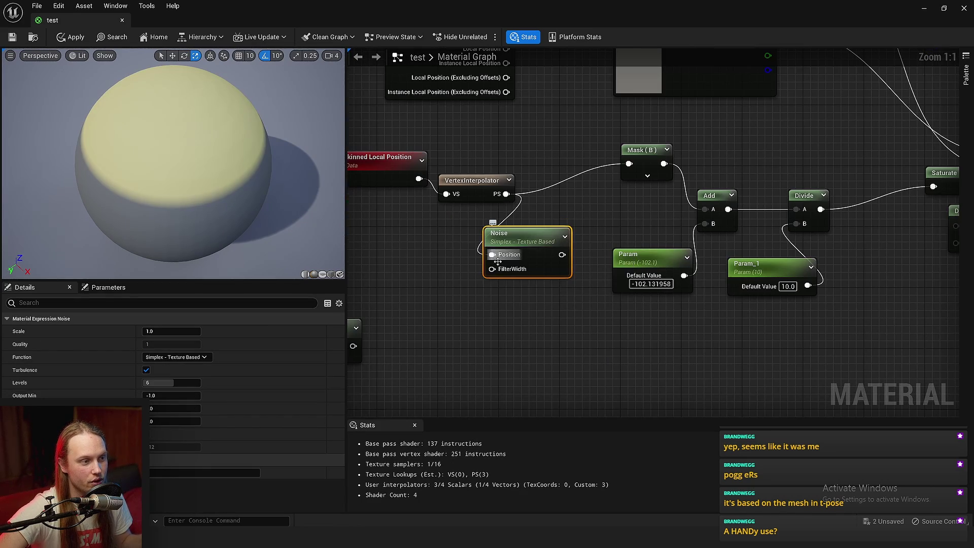
left_click_drag(629, 232, 945, 184)
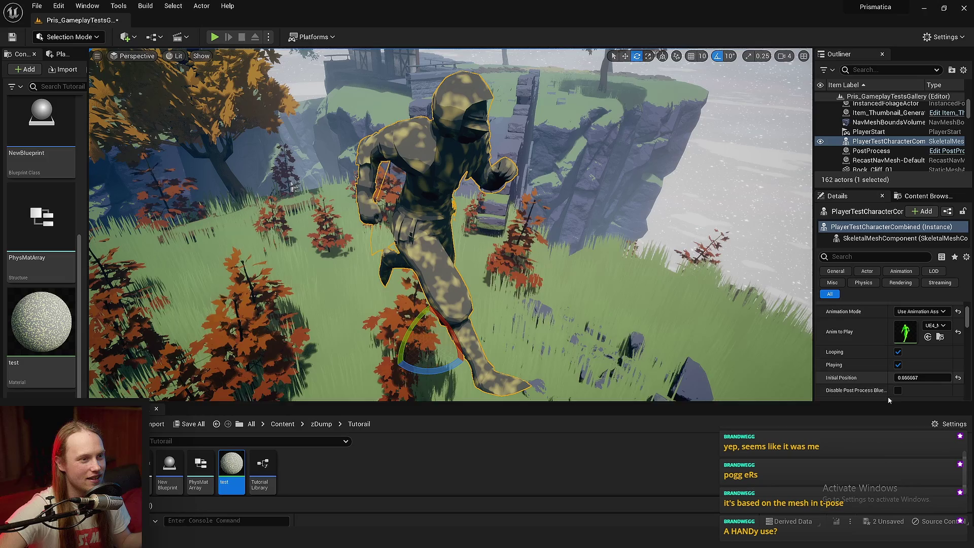
Step: Scrub the character's Initial Position to about 0.21 and rotate the character about its vertical axis
mouse_move(908, 378)
left_mouse_down()
mouse_move(883, 377)
mouse_move(915, 377)
mouse_move(897, 378)
left_mouse_up()
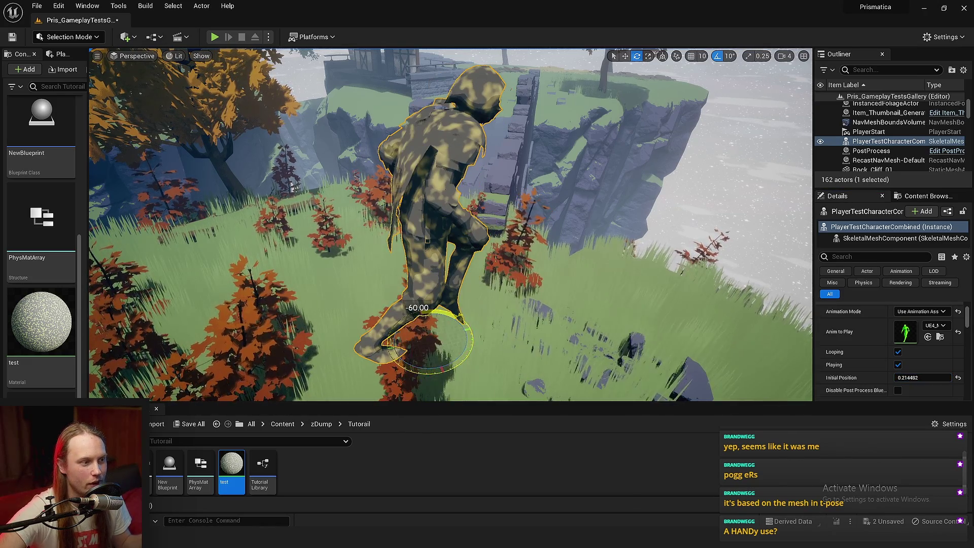
left_click_drag(441, 335, 326, 355)
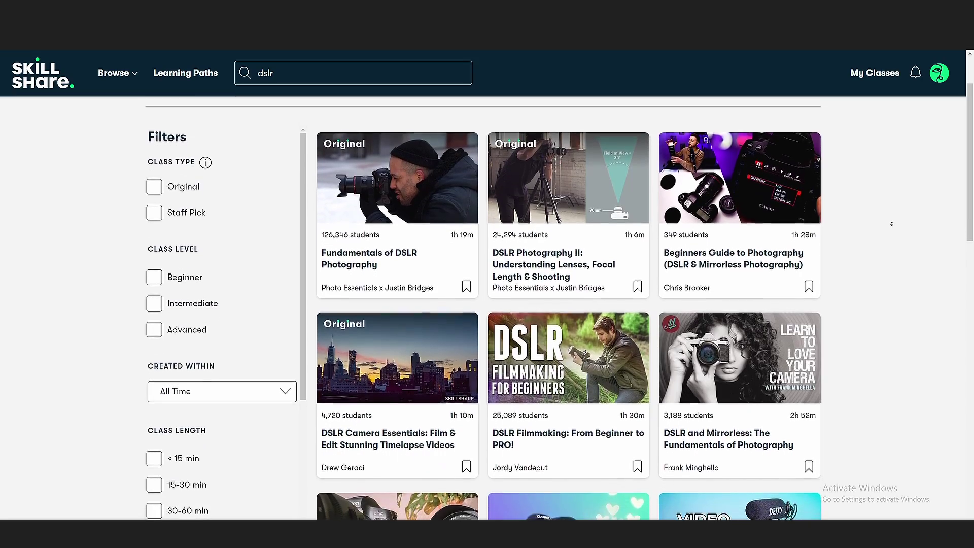
Step: Browse the DSLR class results on Skillshare
scroll(892, 222, "down", 1)
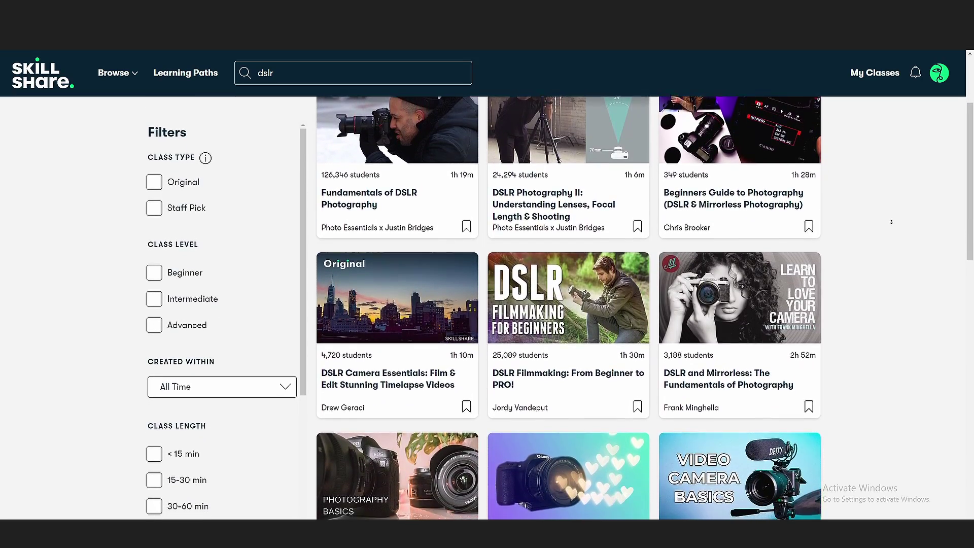
scroll(892, 221, "down", 1)
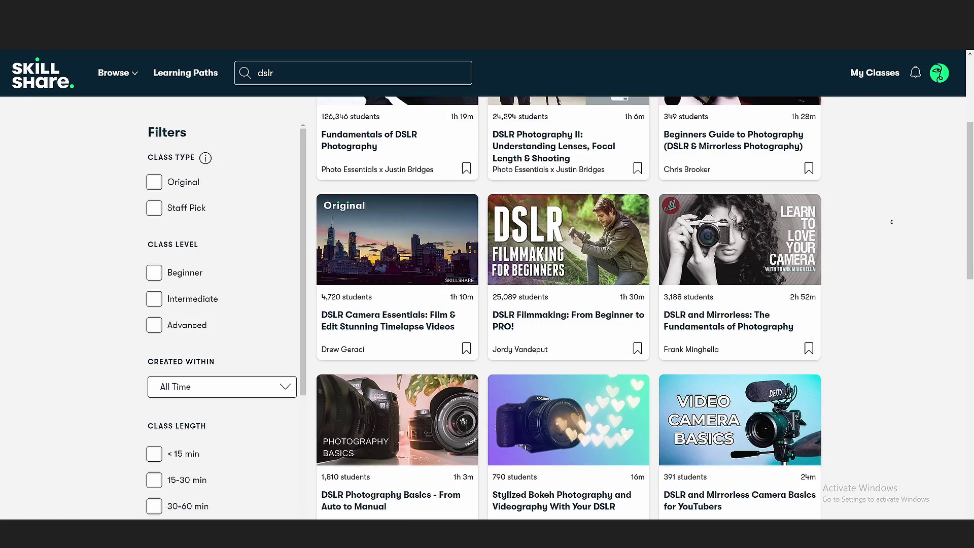
scroll(894, 222, "down", 2)
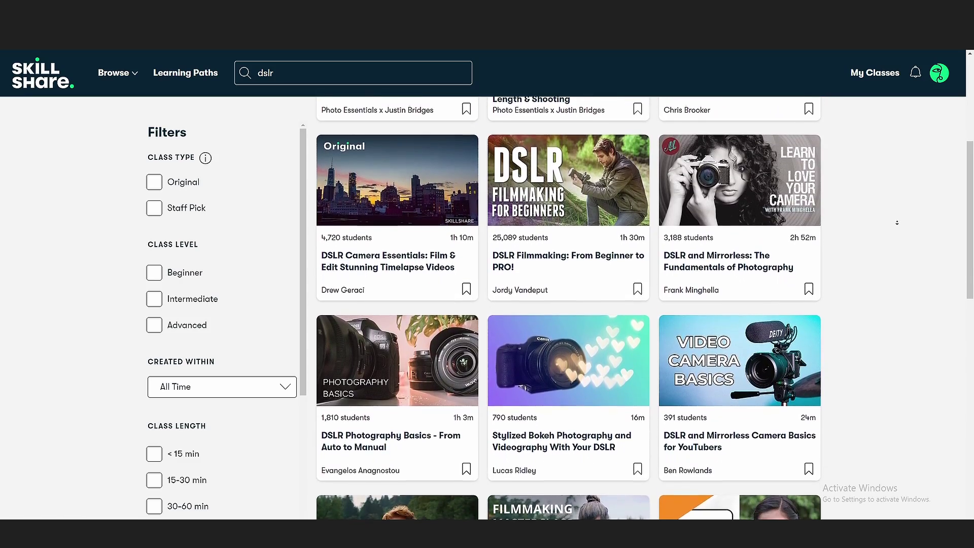
scroll(899, 223, "down", 2)
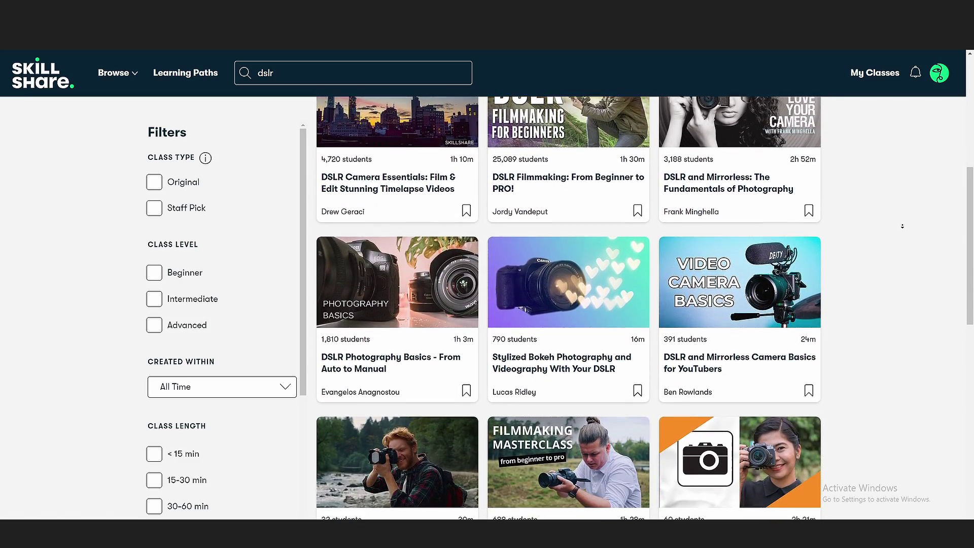
scroll(902, 226, "down", 3)
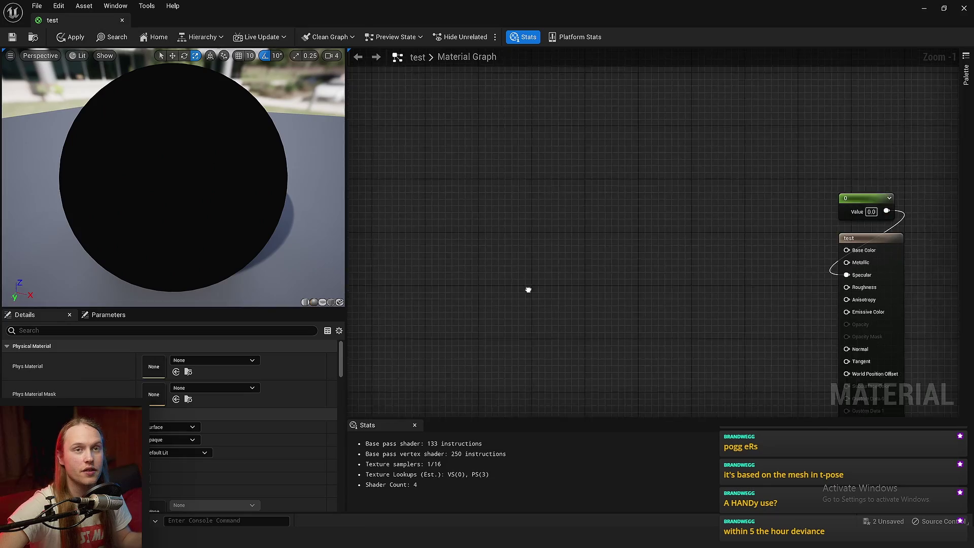
Step: Add a Pre-Skinned Local Normal node, connect it directly to Base Color and move it slightly lower
right_click(547, 273)
type("pre ski")
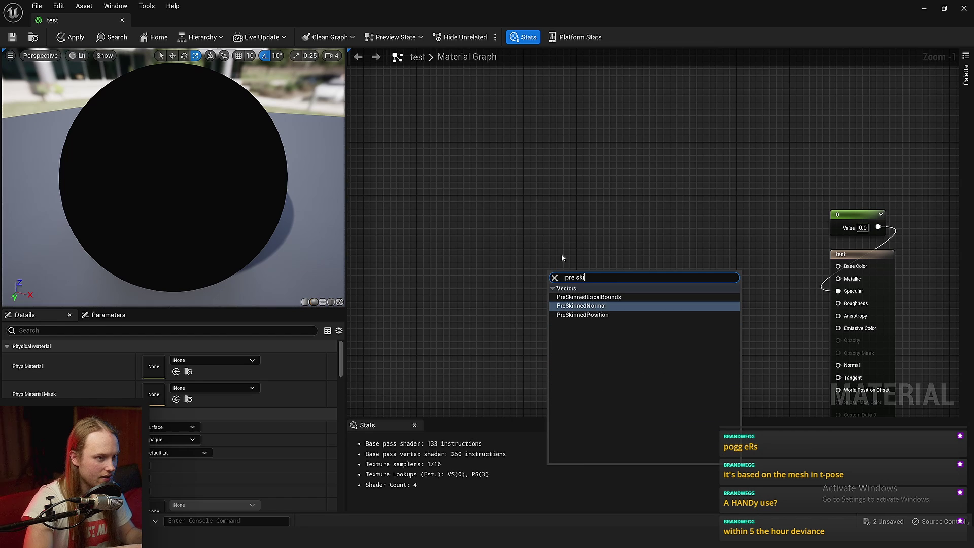
type("nn")
left_click(595, 306)
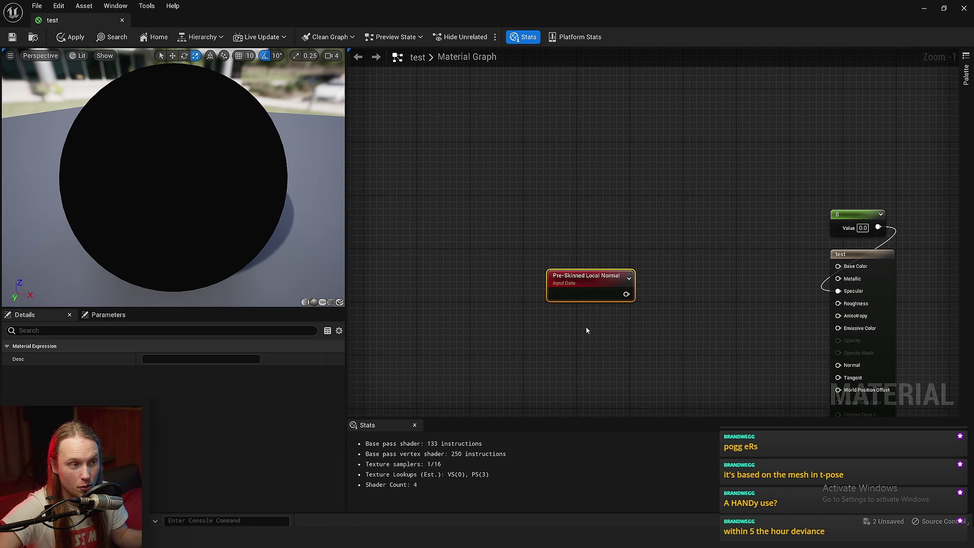
scroll(740, 314, "up", 4)
left_click_drag(533, 245, 905, 234)
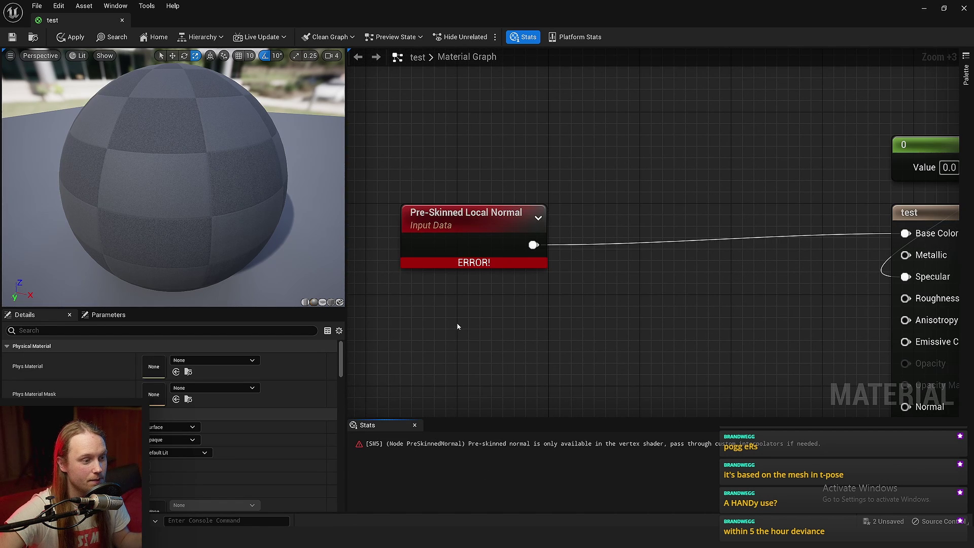
left_click_drag(477, 242, 476, 287)
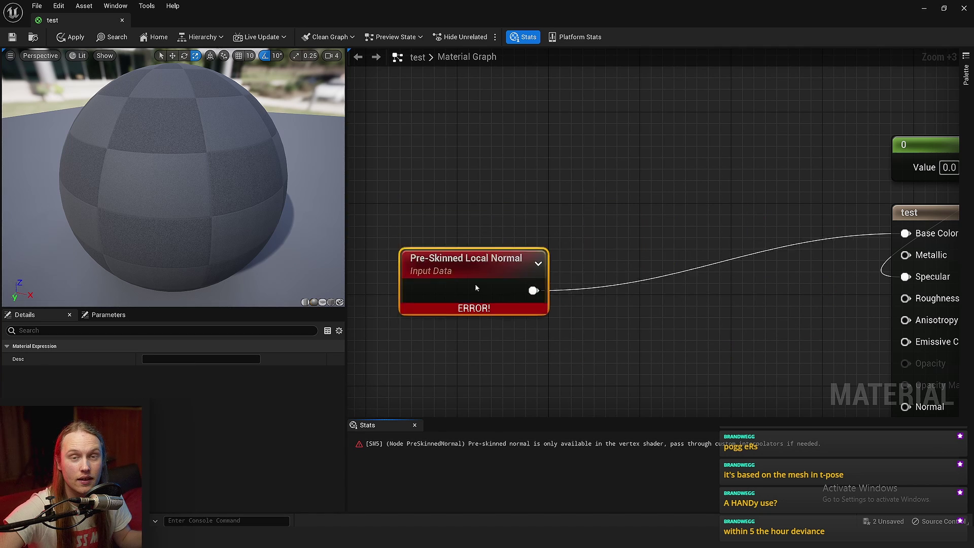
Step: Add a VertexInterpolator fed by Pre-Skinned Local Normal and place it beside that node
scroll(475, 288, "down", 2)
left_click_drag(517, 244, 561, 239)
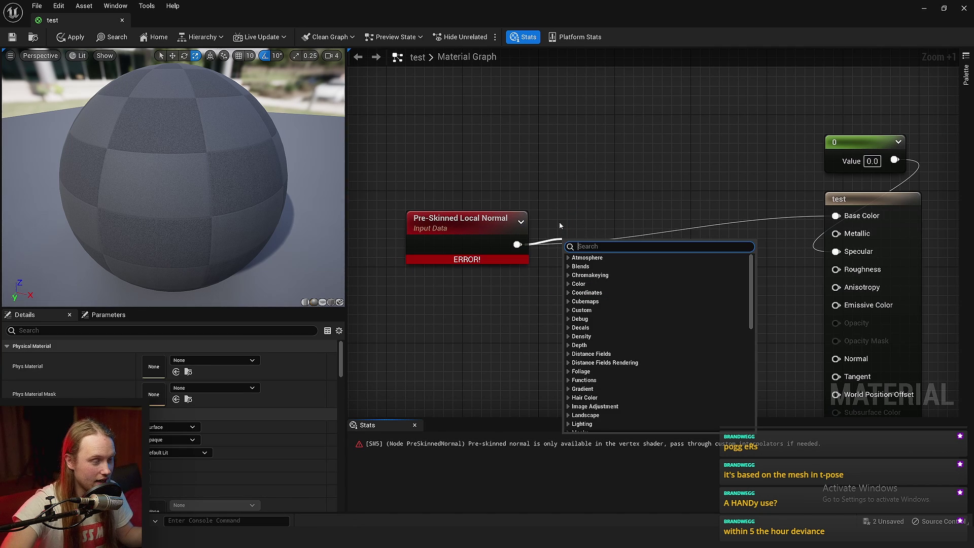
type("vertex interp")
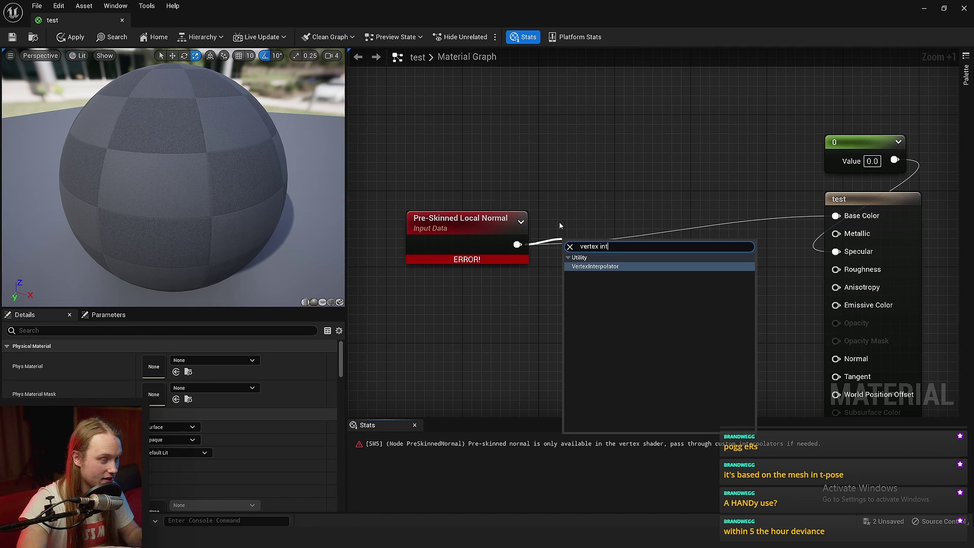
key("Return")
left_click_drag(616, 264, 627, 229)
right_click_drag(612, 165, 571, 176)
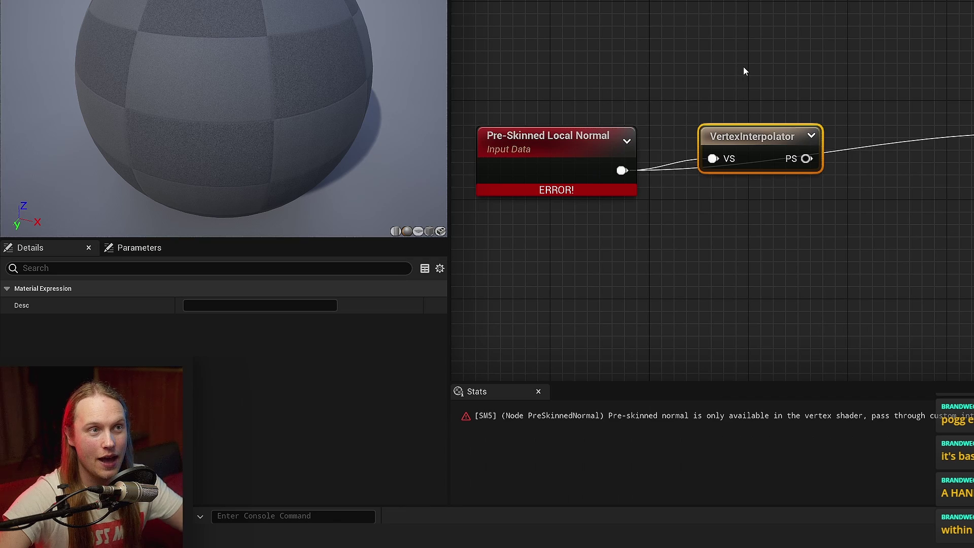
Step: Connect the VertexInterpolator's PS output to Base Color and save the material
scroll(744, 67, "up", 1)
right_click_drag(744, 67, 630, 45)
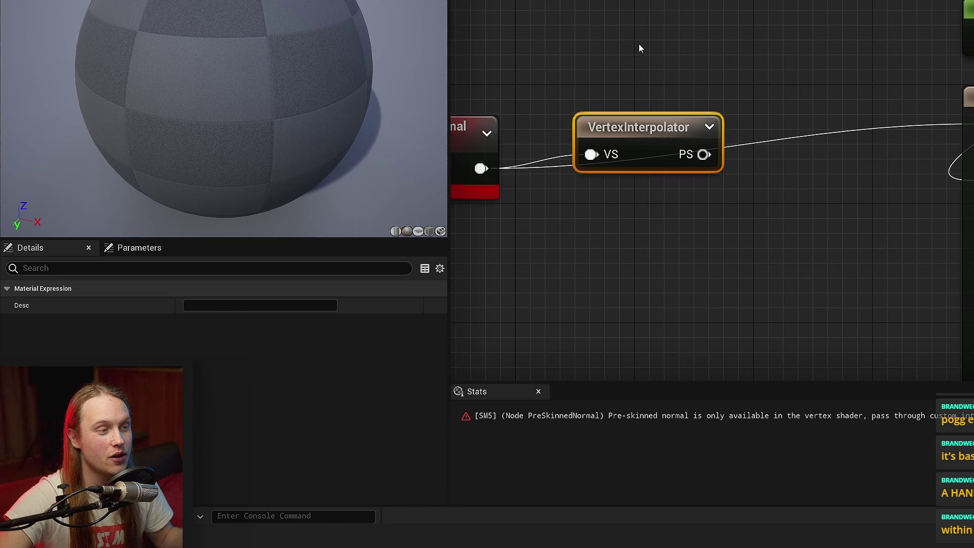
left_click(640, 46)
left_click_drag(704, 154, 970, 124)
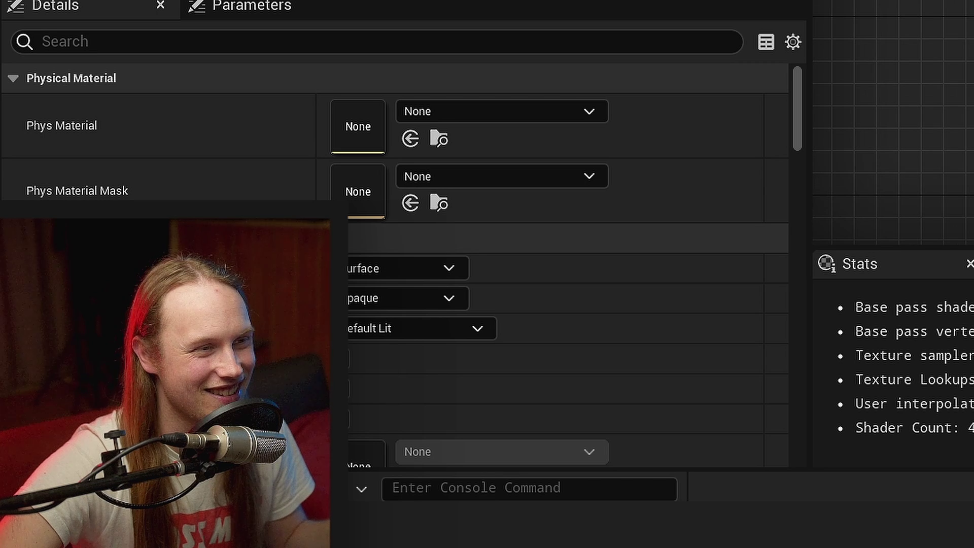
left_click(551, 226)
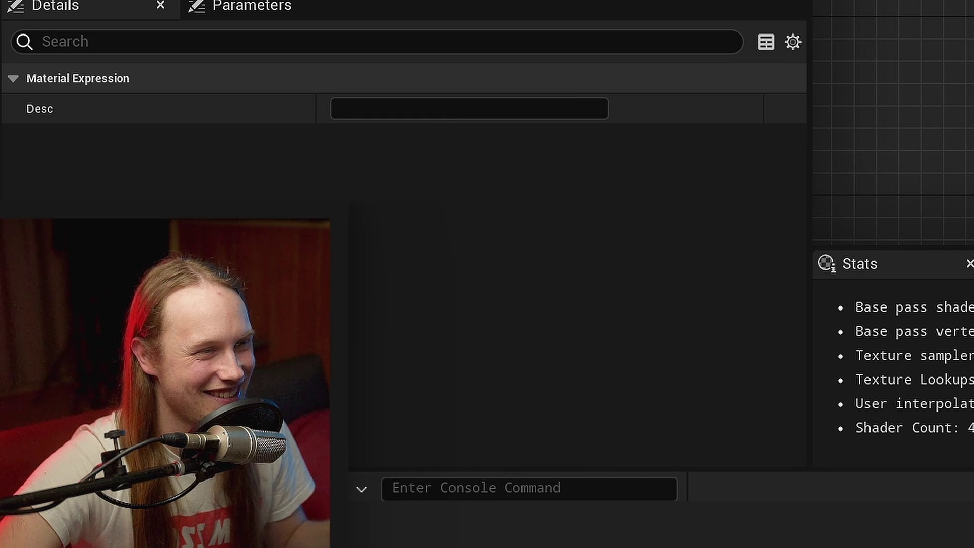
left_click(568, 200)
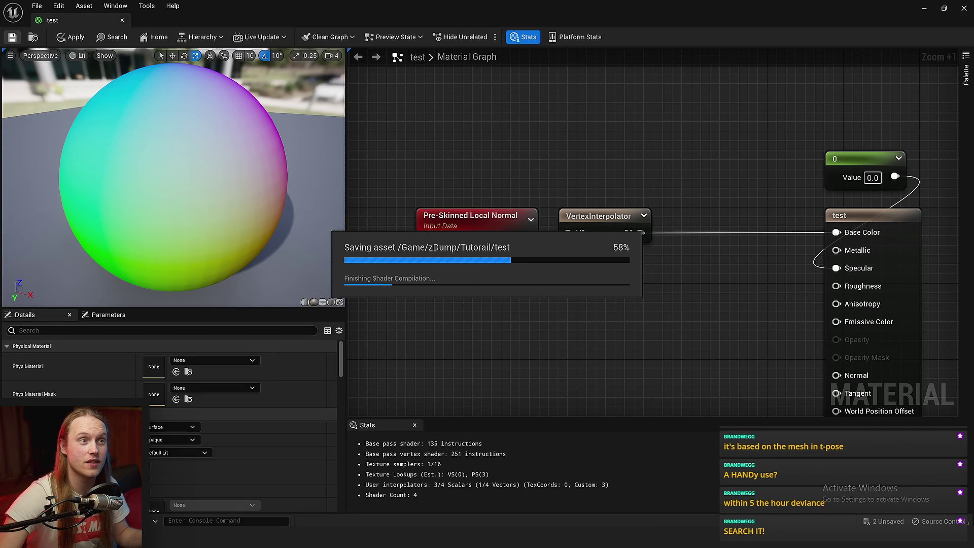
Step: Return to the level viewport and frame the running character to inspect the normal colours on it
left_click(923, 7)
right_click_drag(599, 203, 563, 178)
right_click_drag(537, 228, 459, 284)
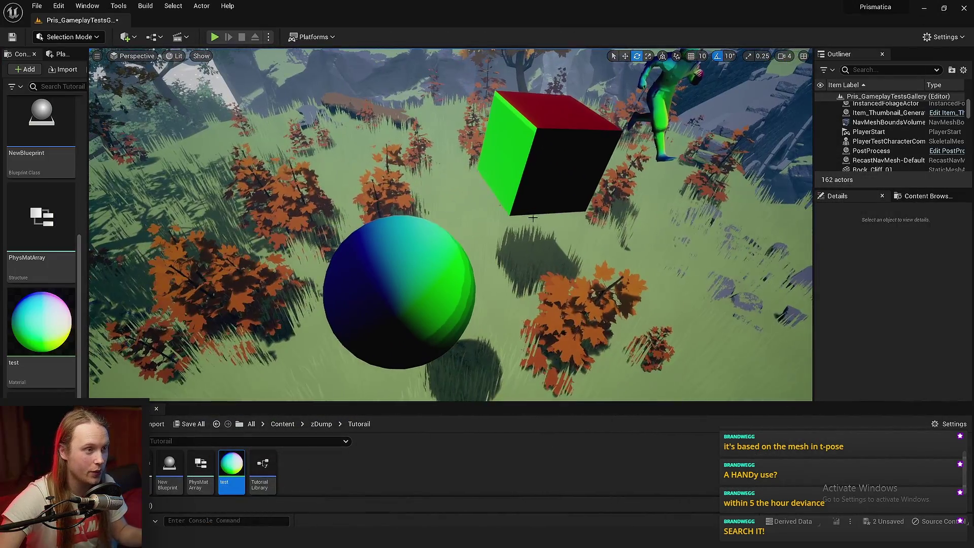
left_click(659, 109)
key("f")
key("w")
left_click_drag(468, 240, 447, 243, "alt")
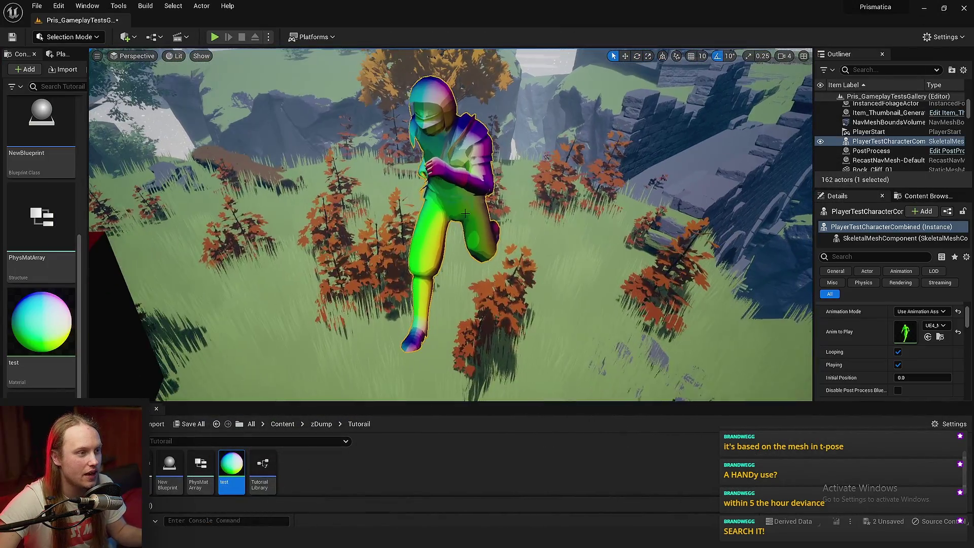
right_click_drag(468, 239, 468, 254)
key("s")
Step: Rotate the running character and scrub its Initial Position through the animation to check how the normal colours follow it
key("e")
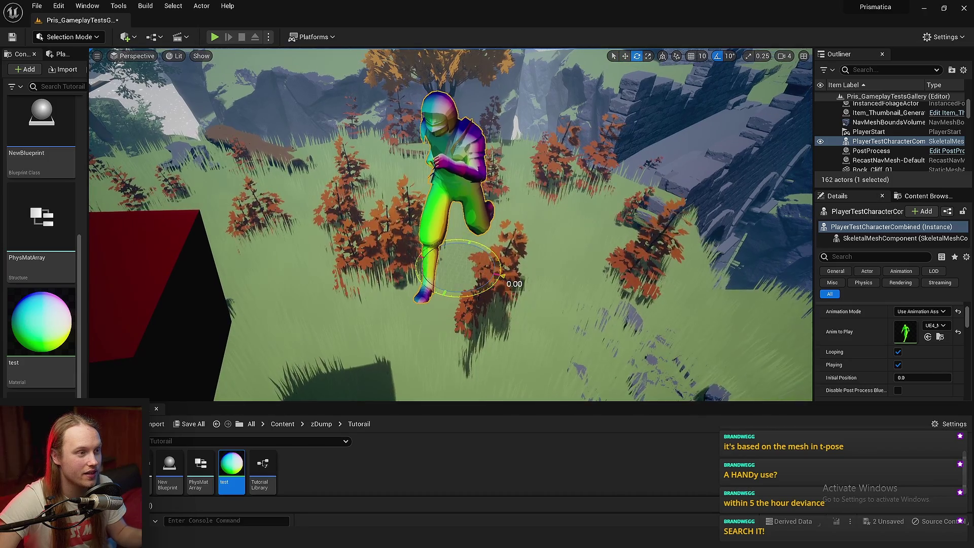
left_click_drag(502, 276, 402, 288)
right_click_drag(402, 288, 429, 290)
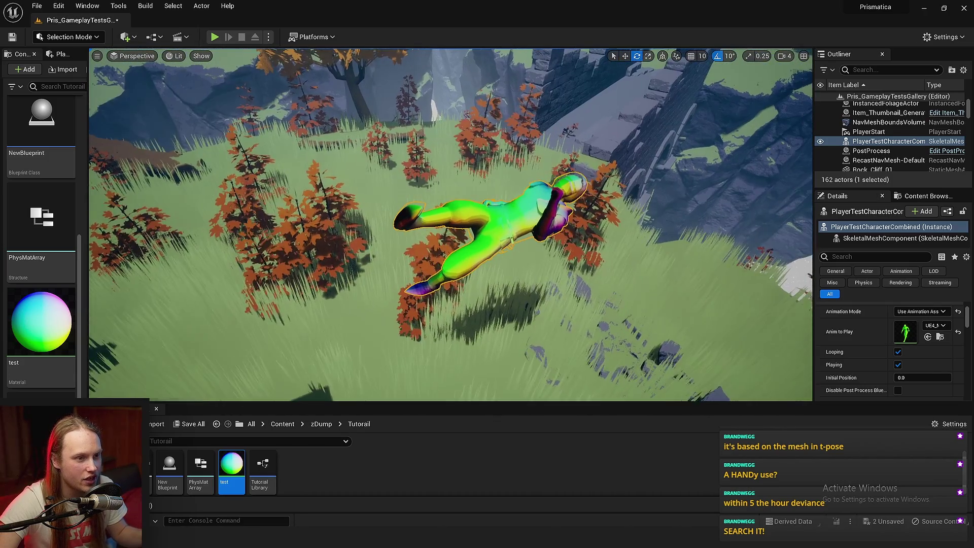
left_click_drag(915, 375, 939, 375)
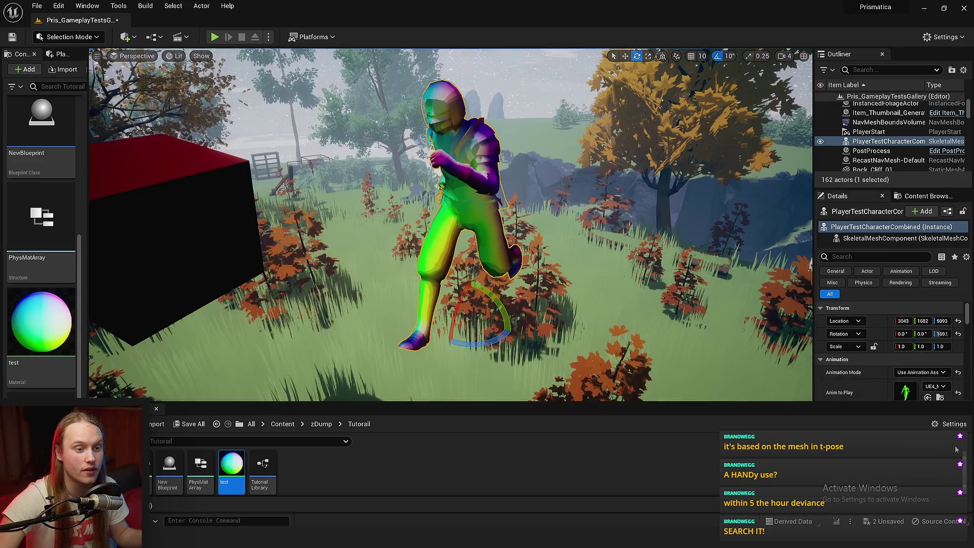
scroll(911, 370, "down", 1)
scroll(911, 371, "down", 3)
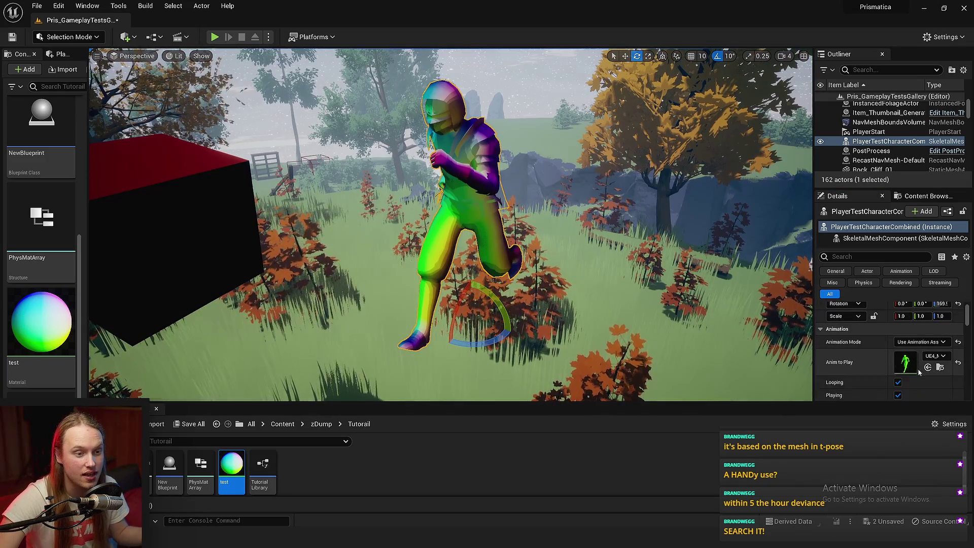
left_click_drag(915, 378, 931, 378)
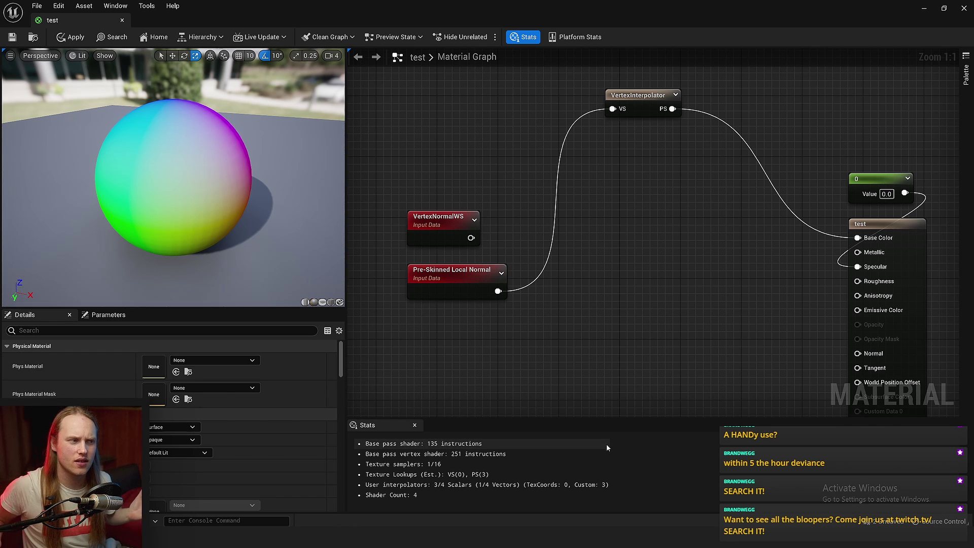
Step: Move Pre-Skinned Local Normal up, away from VertexNormalWS, and line it up with the VertexInterpolator
mouse_move(514, 216)
right_mouse_down()
mouse_move(535, 236)
mouse_move(519, 219)
right_mouse_up()
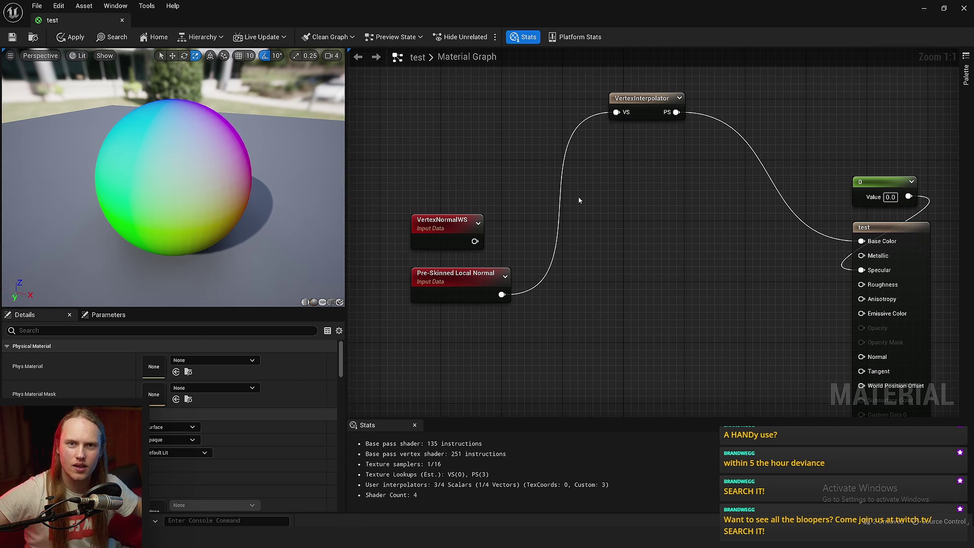
right_click_drag(514, 279, 501, 259)
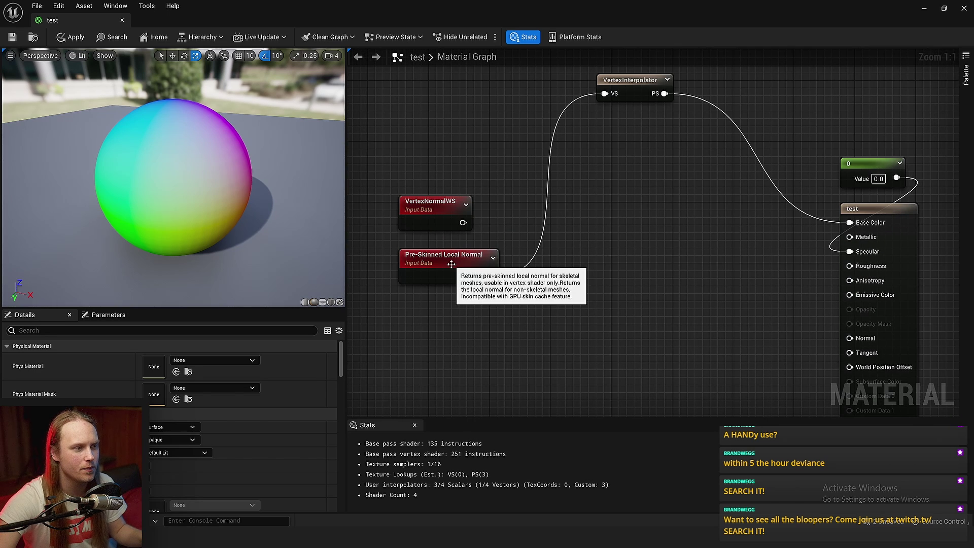
right_click_drag(567, 205, 581, 242)
left_click(472, 301)
left_click_drag(480, 293, 542, 118)
right_click_drag(583, 144, 550, 206)
scroll(550, 206, "up", 3, "ctrl")
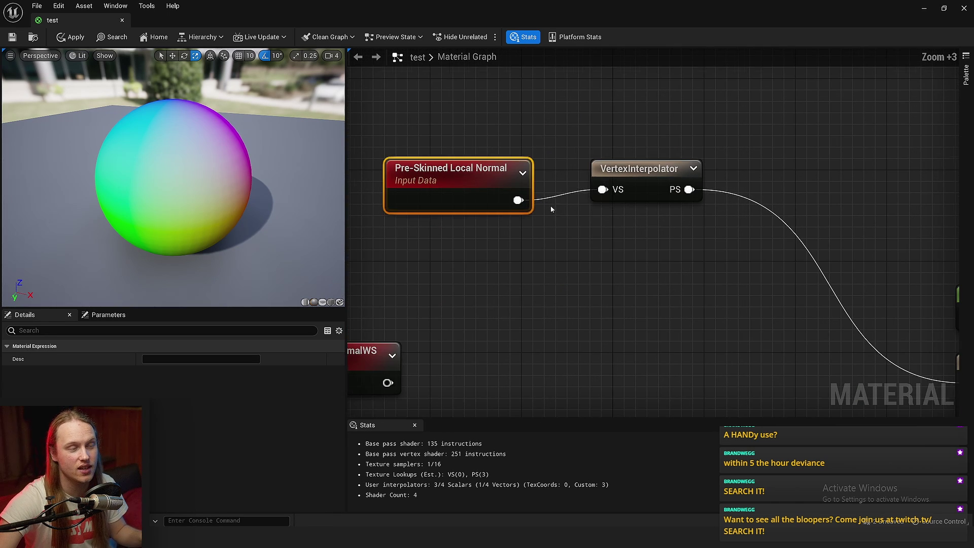
left_click_drag(615, 173, 592, 176)
right_click_drag(547, 255, 404, 232)
left_click_drag(404, 233, 525, 202)
Step: Add a ComponentMask node to the VertexInterpolator's PS output and limit it to the B channel
left_click_drag(491, 144, 551, 179)
left_click(576, 156)
type("mask")
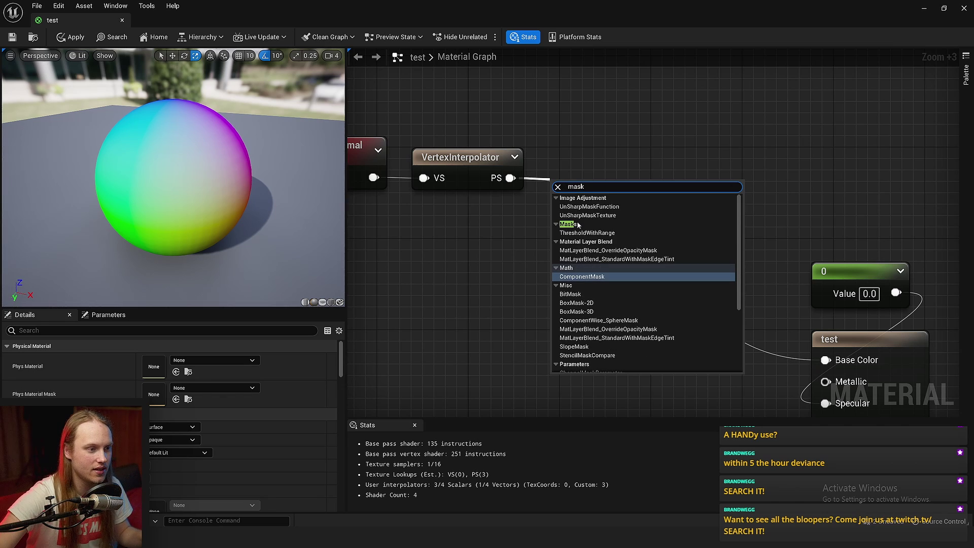
scroll(617, 358, "down", 10)
left_click(599, 368)
scroll(607, 254, "up", 14, "ctrl")
right_click_drag(540, 128, 642, 381)
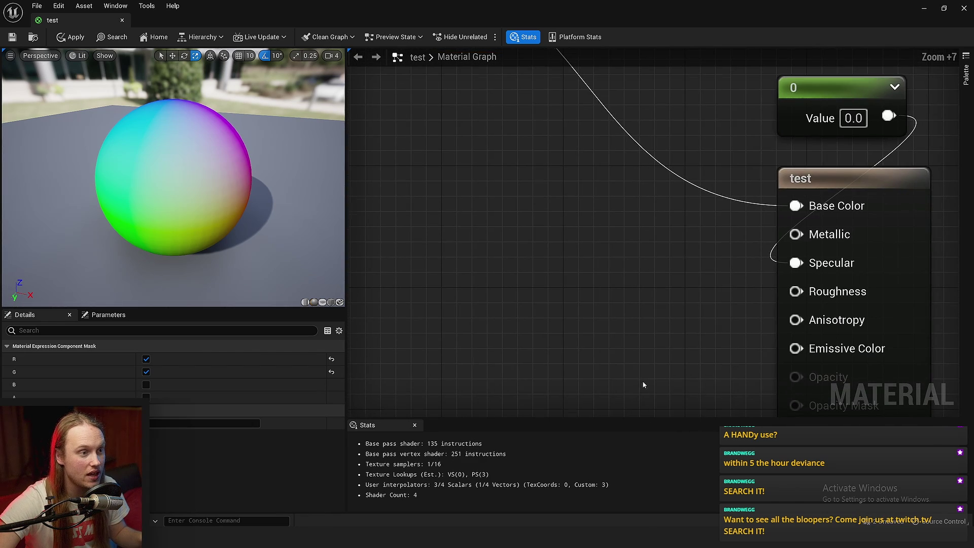
left_click(146, 384)
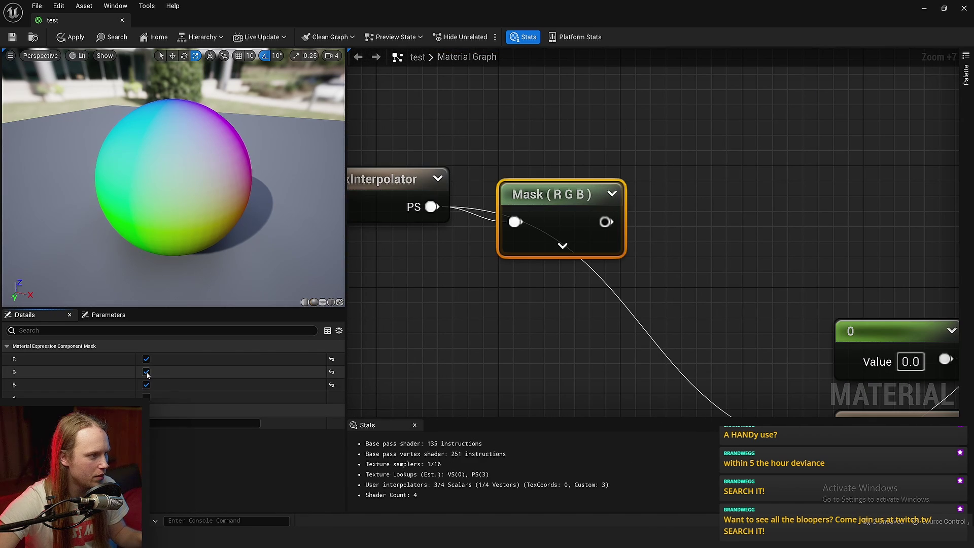
left_click(146, 372)
left_click(146, 359)
Step: Connect the B mask's output to Base Color and save the material
left_click_drag(601, 205, 828, 324)
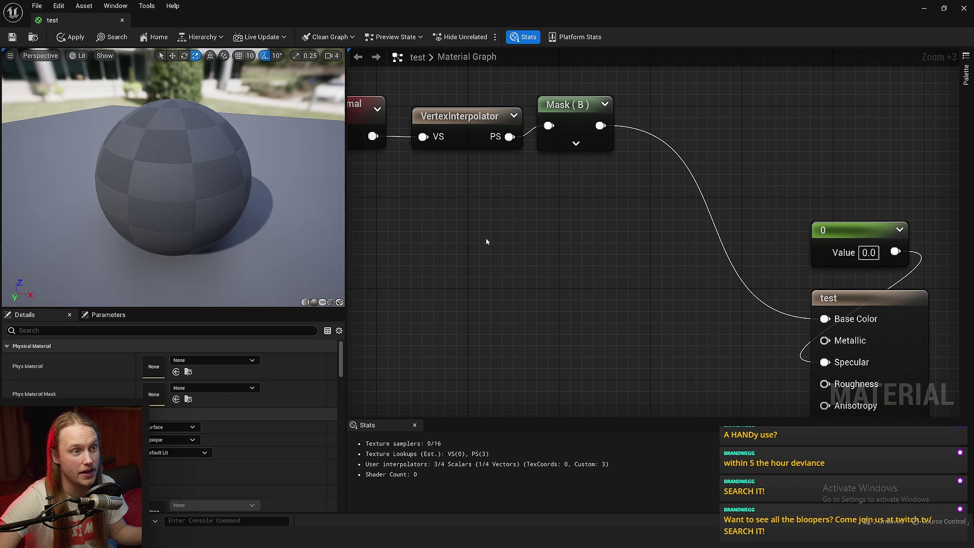
right_click_drag(346, 213, 456, 235)
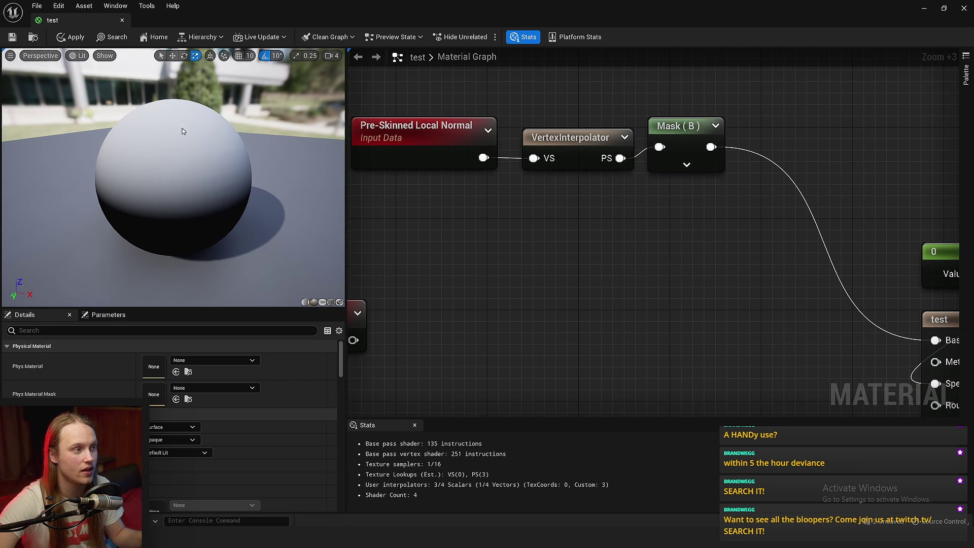
key("ctrl+s")
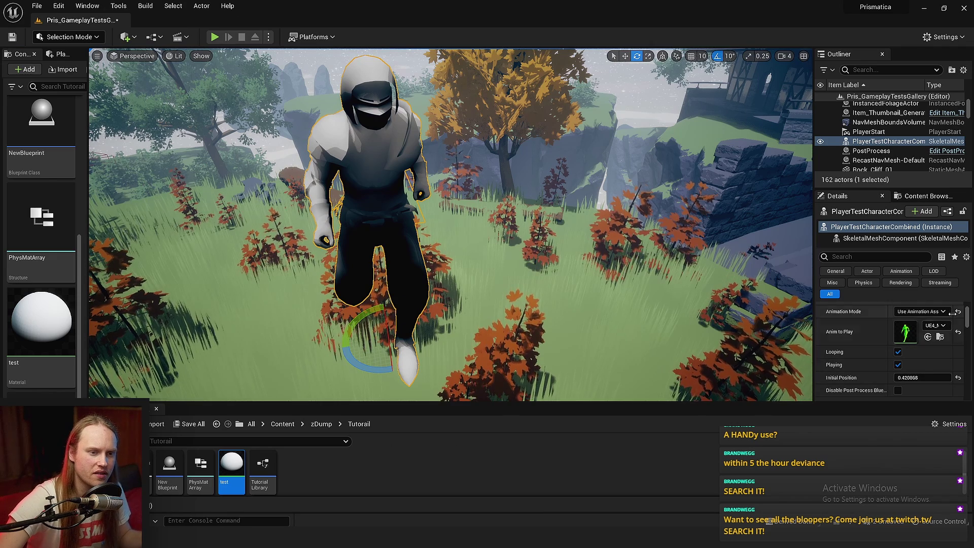
left_click(937, 326)
left_click(877, 331)
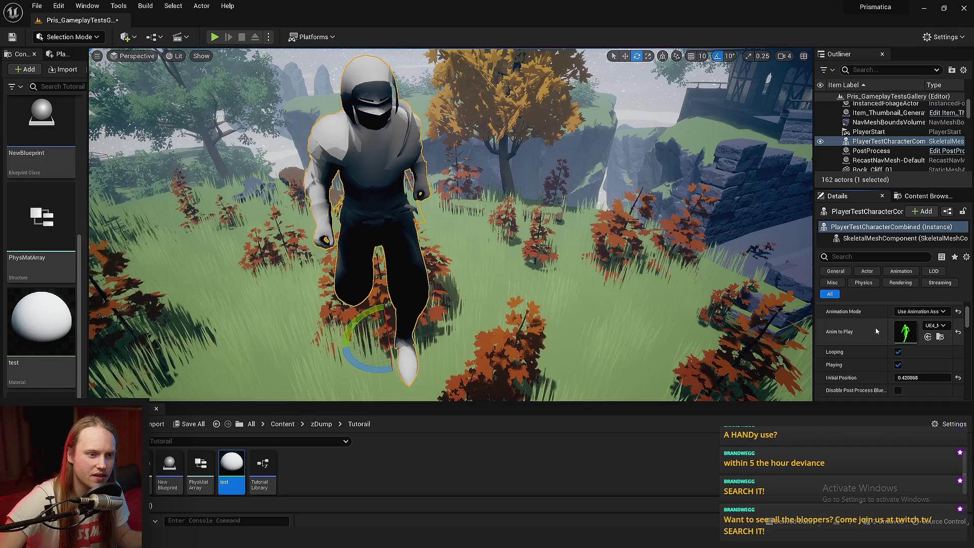
Step: Reset the character's Anim to Play to None and examine the B mask on its rest pose from several sides
left_click(959, 331)
right_click_drag(468, 304, 482, 320)
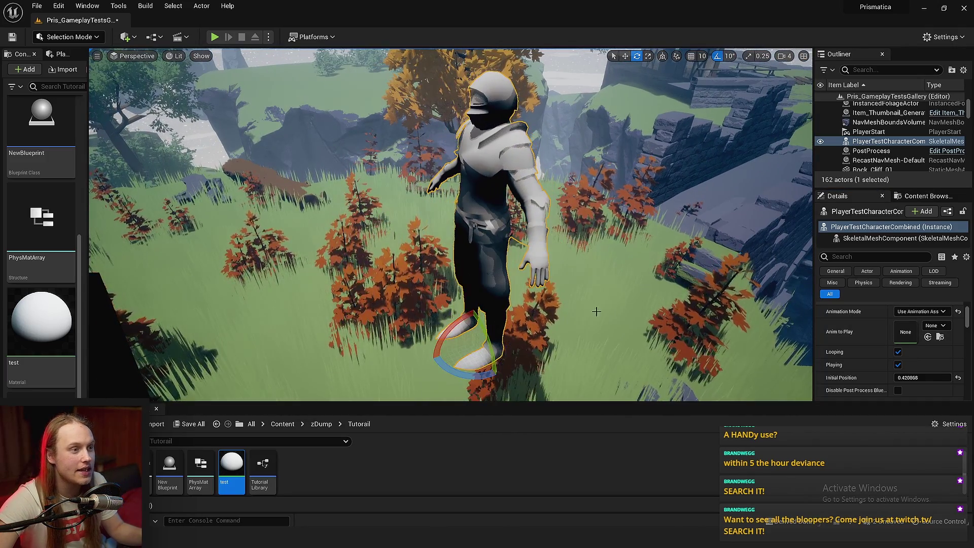
right_click_drag(596, 311, 548, 307)
right_click_drag(456, 229, 604, 208)
right_click_drag(498, 181, 558, 182)
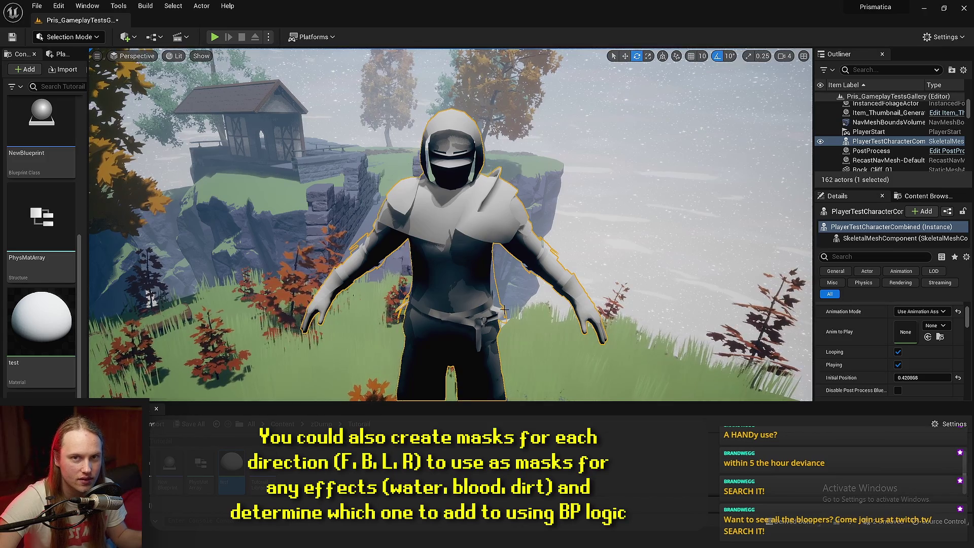
right_click_drag(504, 310, 406, 307)
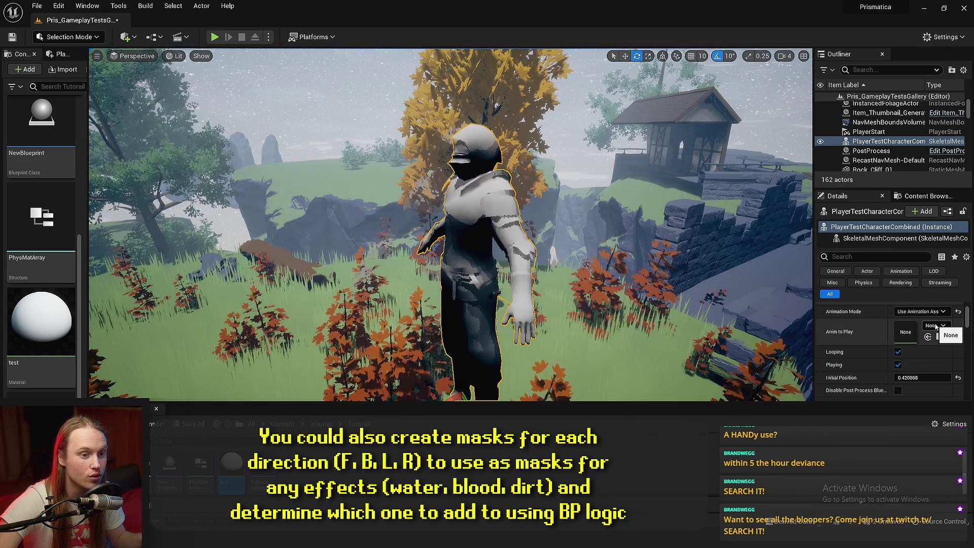
Step: Undo the Anim to Play reset and scrub the Initial Position to check the mask on the running character
key("ctrl+z")
key("ctrl+z")
key("ctrl+z")
left_click_drag(923, 377, 909, 378)
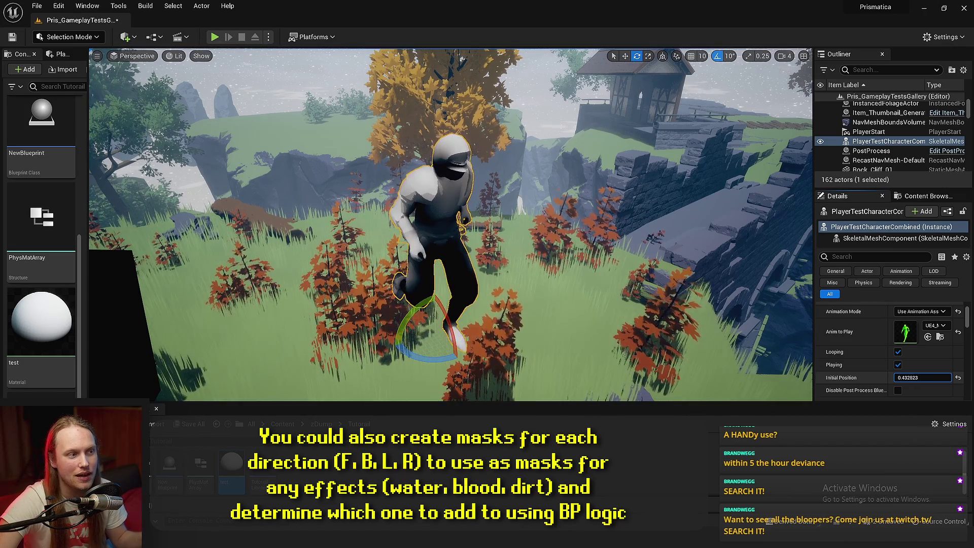
left_click_drag(923, 377, 935, 378)
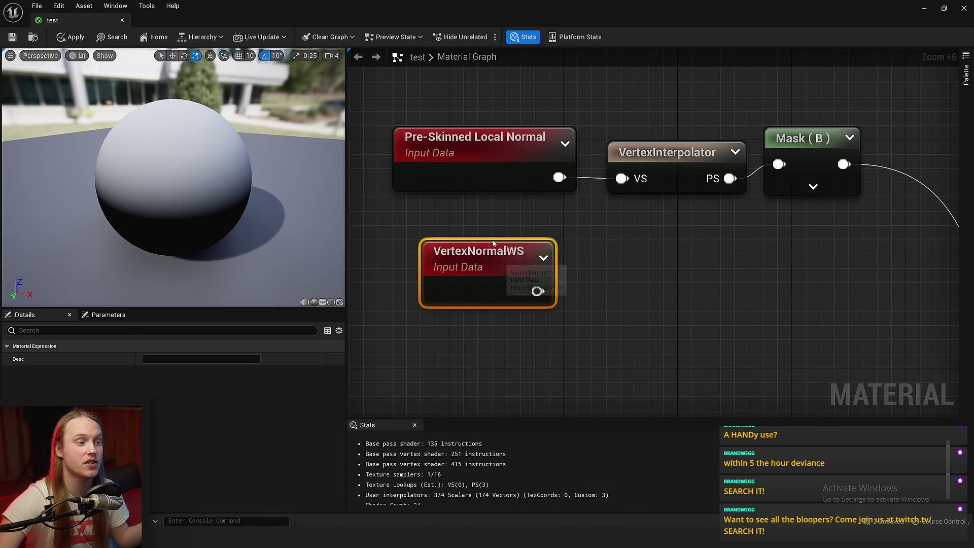
Step: Move VertexNormalWS closer to Pre-Skinned Local Normal, connect it to the VertexInterpolator's VS input instead, and save the material
left_click_drag(494, 243, 493, 229)
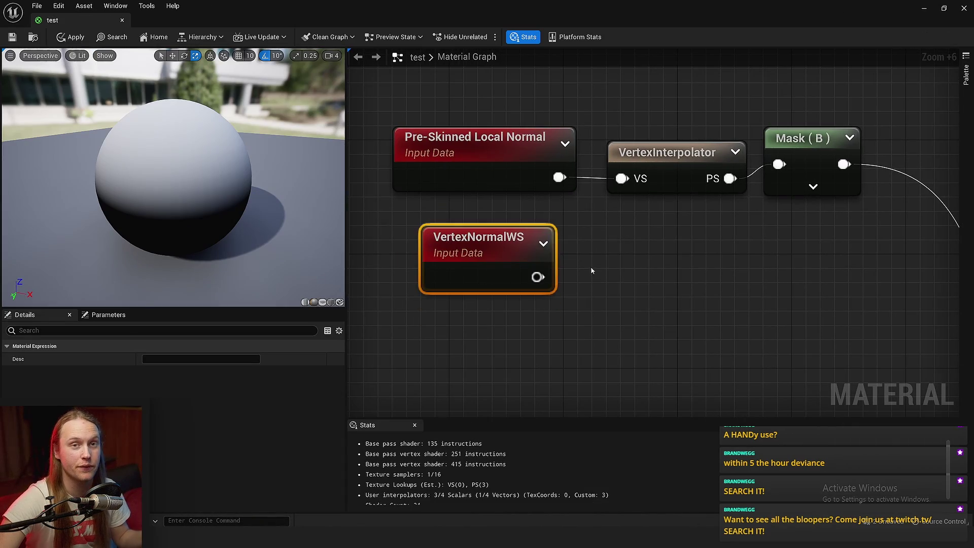
left_click(590, 268)
left_click_drag(634, 177, 622, 178)
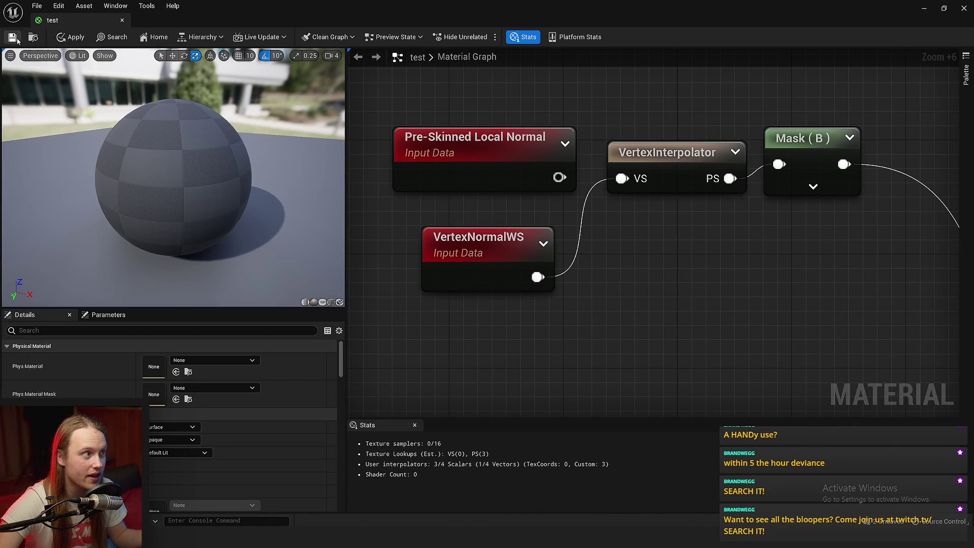
key("ctrl+s")
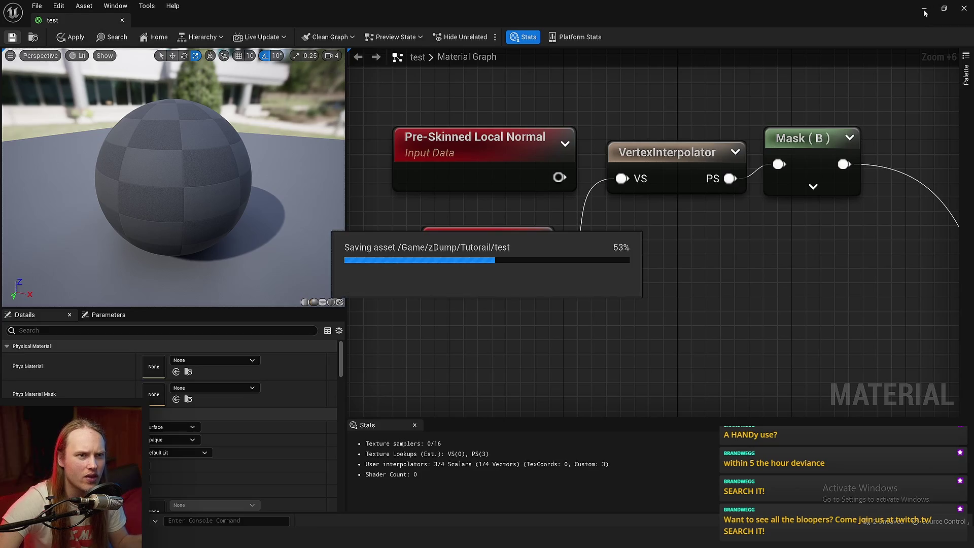
Step: Scrub the character's Initial Position and view it from the side to examine how the world-space normal mask shifts during the run
left_click(925, 9)
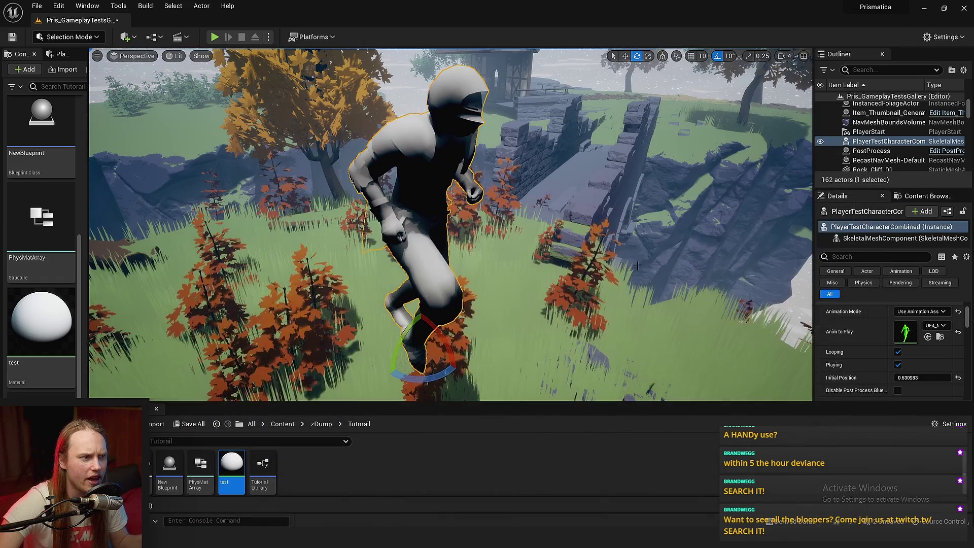
mouse_move(917, 377)
left_mouse_down()
mouse_move(898, 377)
mouse_move(926, 377)
mouse_move(909, 378)
left_mouse_up()
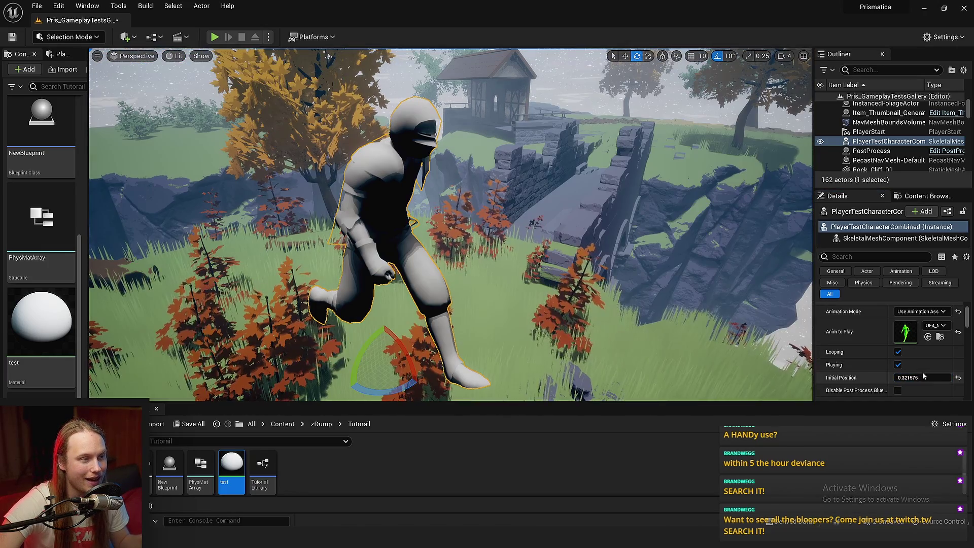
left_click_drag(908, 377, 917, 378)
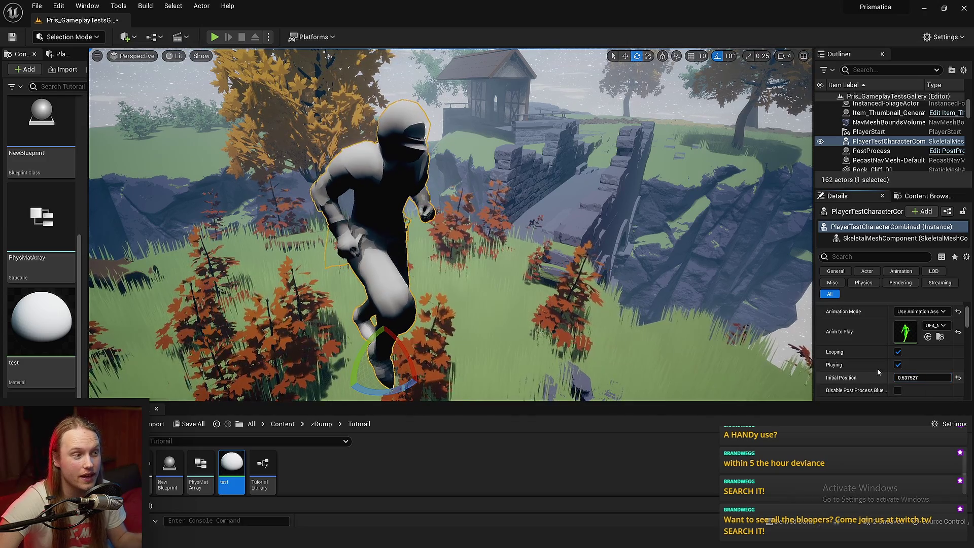
key("w")
right_click_drag(659, 289, 674, 251)
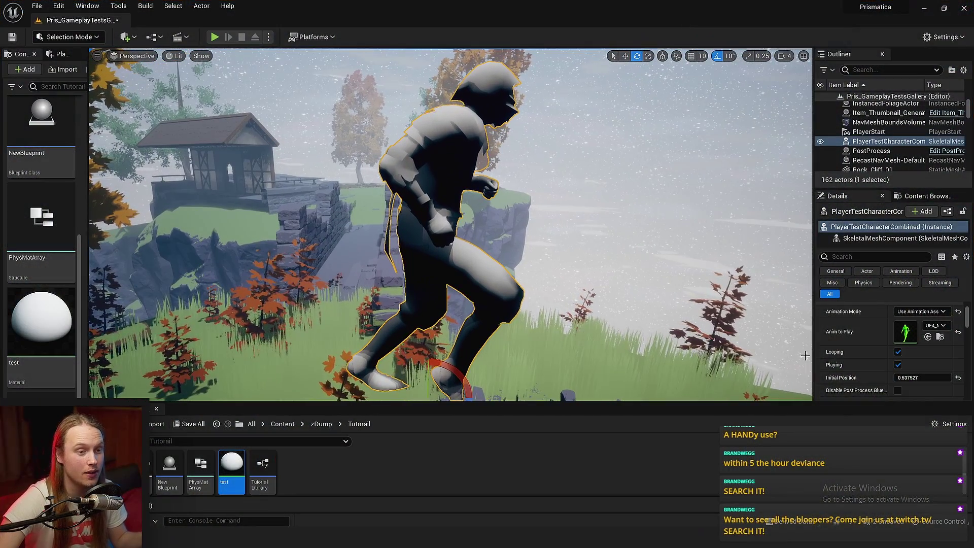
left_click_drag(915, 378, 936, 377)
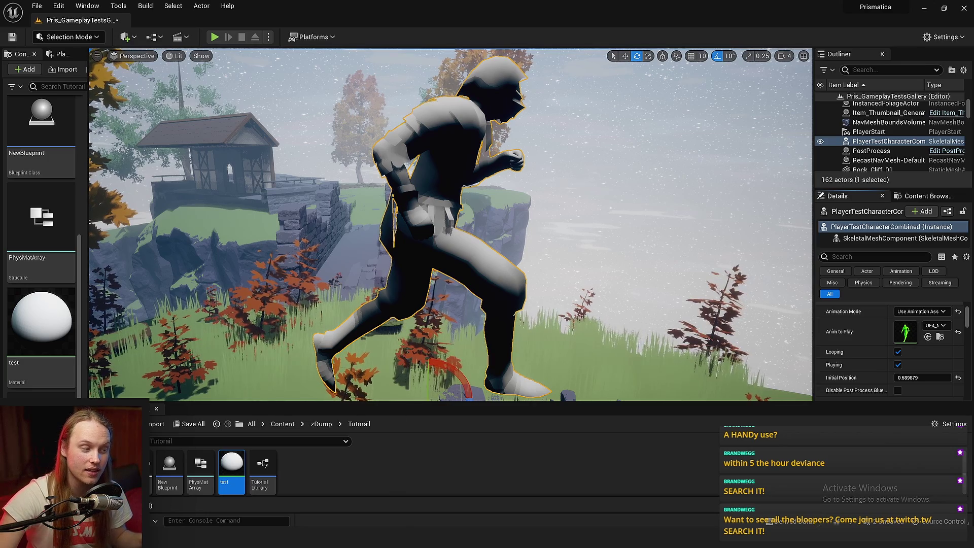
Step: Reopen the test material and move the Pre-Skinned Local Normal node into empty space well above VertexNormalWS
double_click(232, 464)
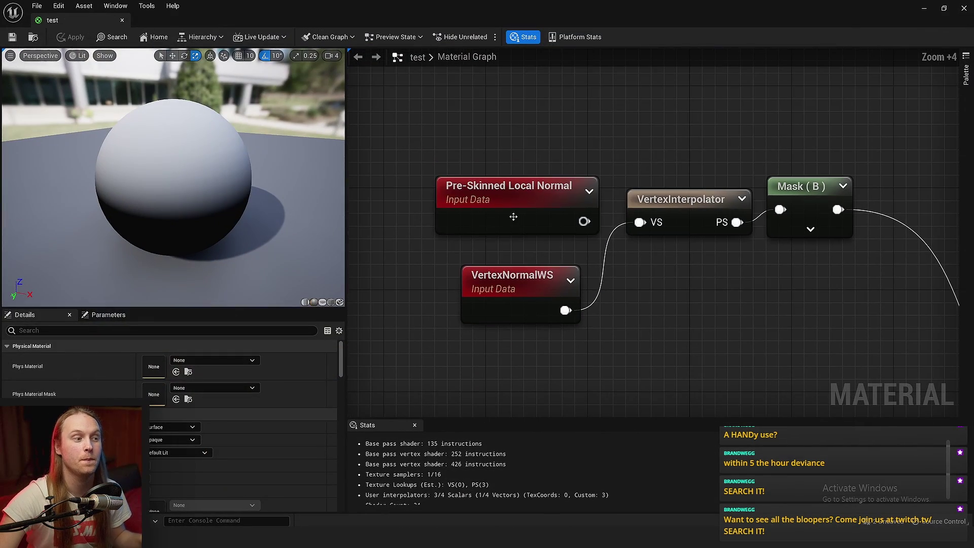
left_click_drag(511, 204, 435, 229)
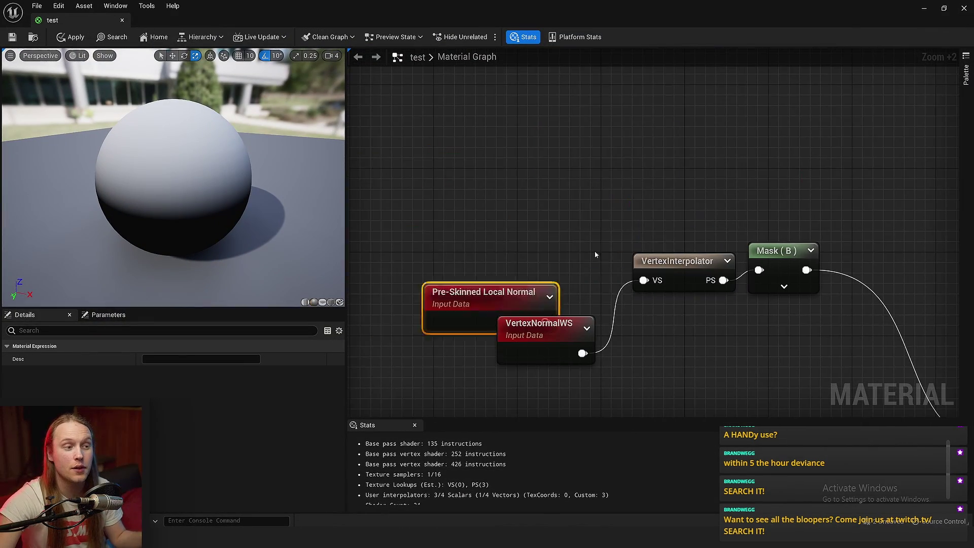
left_click_drag(528, 300, 548, 154)
scroll(633, 236, "up", 2)
right_click_drag(590, 210, 524, 237)
scroll(593, 233, "down", 2)
left_click(592, 231)
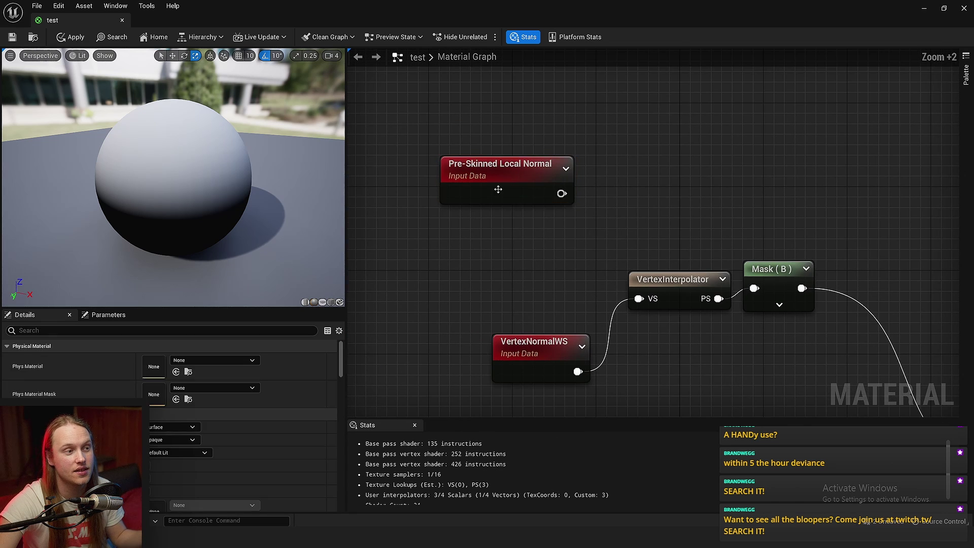
scroll(497, 189, "up", 4)
left_click_drag(459, 257, 505, 187)
scroll(505, 188, "down", 2)
left_click_drag(606, 191, 542, 216)
left_click_drag(480, 210, 533, 224)
scroll(495, 228, "down", 2)
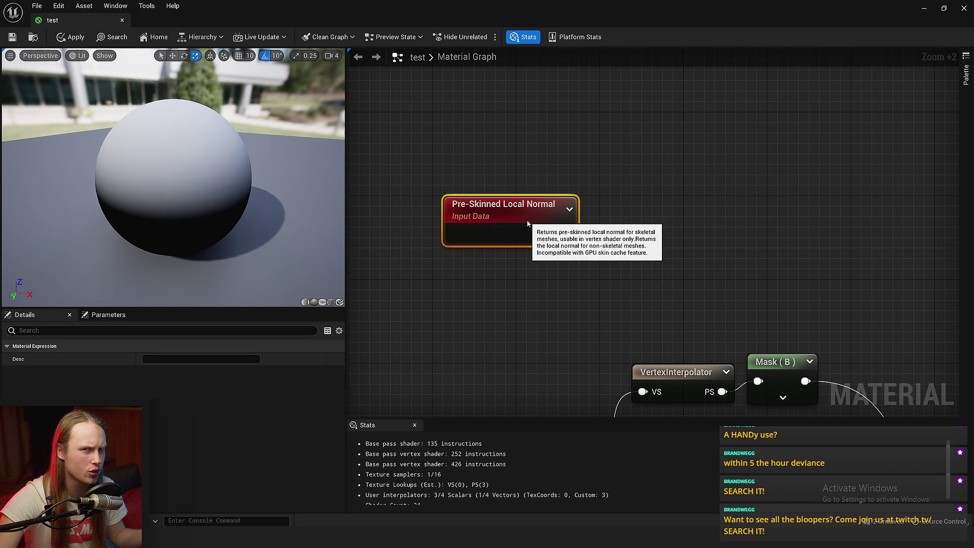
Step: Add a PreSkinnedPosition node beneath the Pre-Skinned Local Normal node
right_click_drag(498, 288, 495, 217)
right_click(457, 201)
type("pre skin")
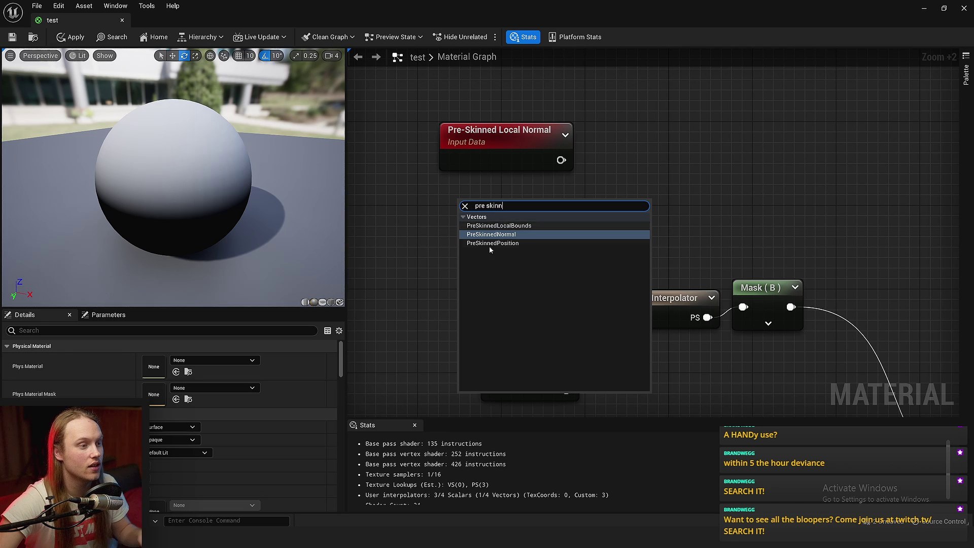
type("n")
left_click(484, 243)
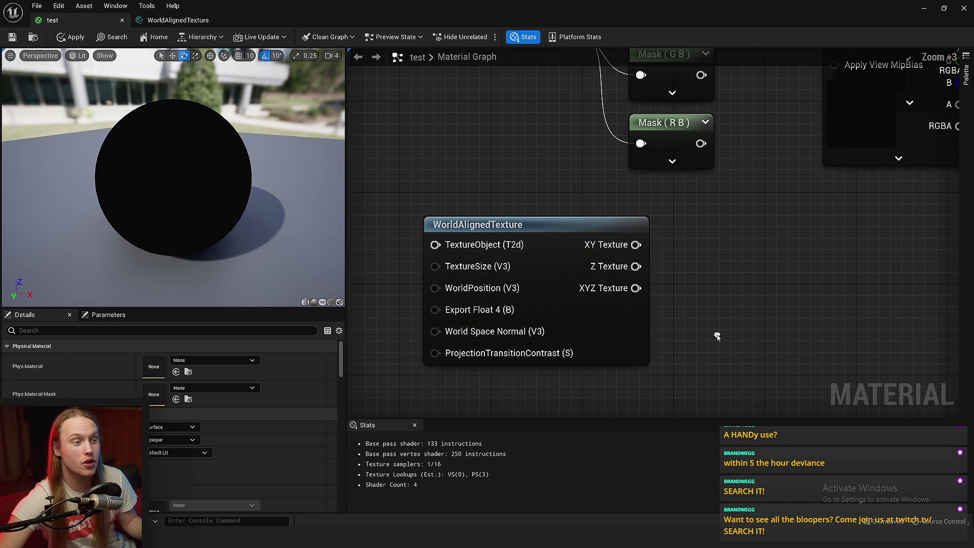
Step: Reposition the WorldAlignedTexture node in the free space below the Mask (R B) node and open its material function
left_click_drag(569, 323, 709, 215)
right_click_drag(709, 215, 609, 350)
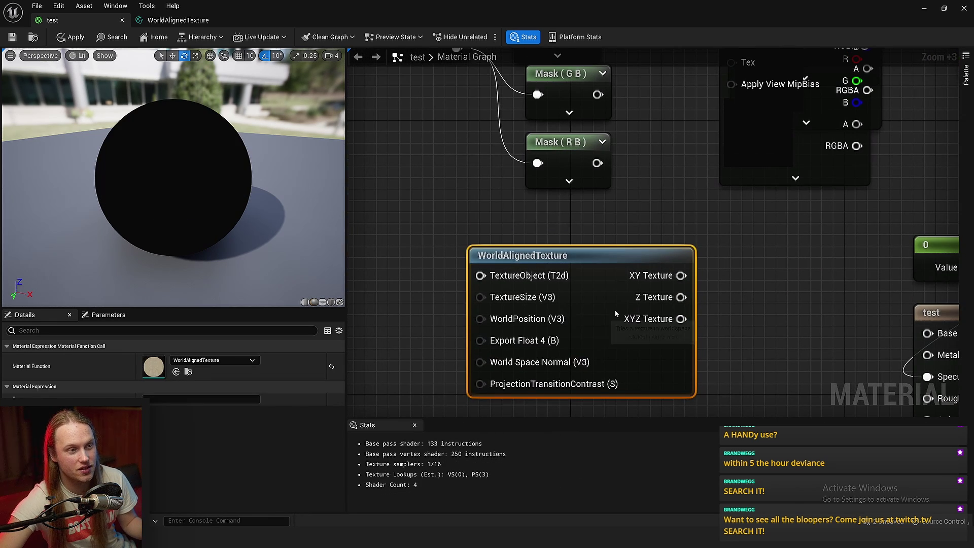
left_click_drag(608, 314, 611, 303)
double_click(616, 297)
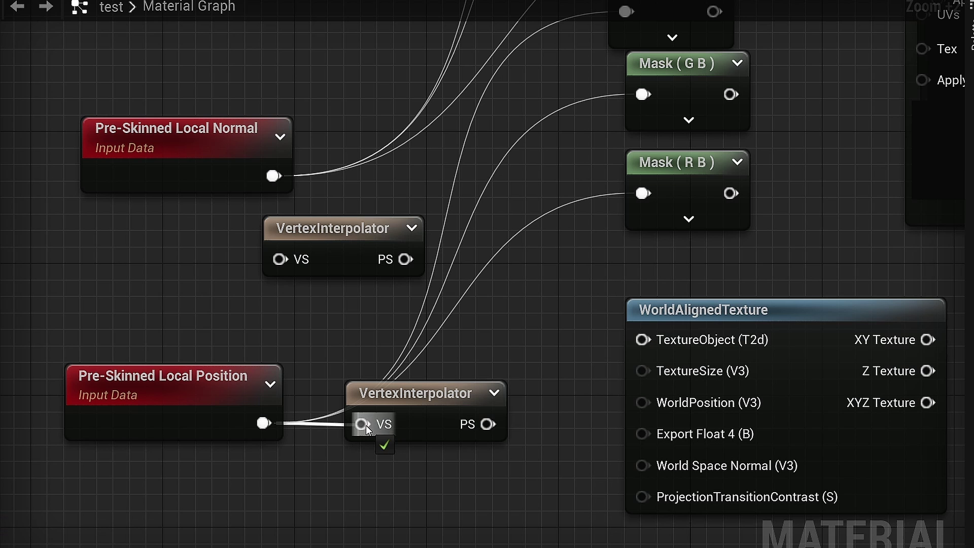
Step: Connect Pre-Skinned Local Position and Pre-Skinned Local Normal each to its own VertexInterpolator's VS input and tidy the normal's interpolator
left_click_drag(363, 422, 364, 424)
left_click_drag(273, 176, 286, 268)
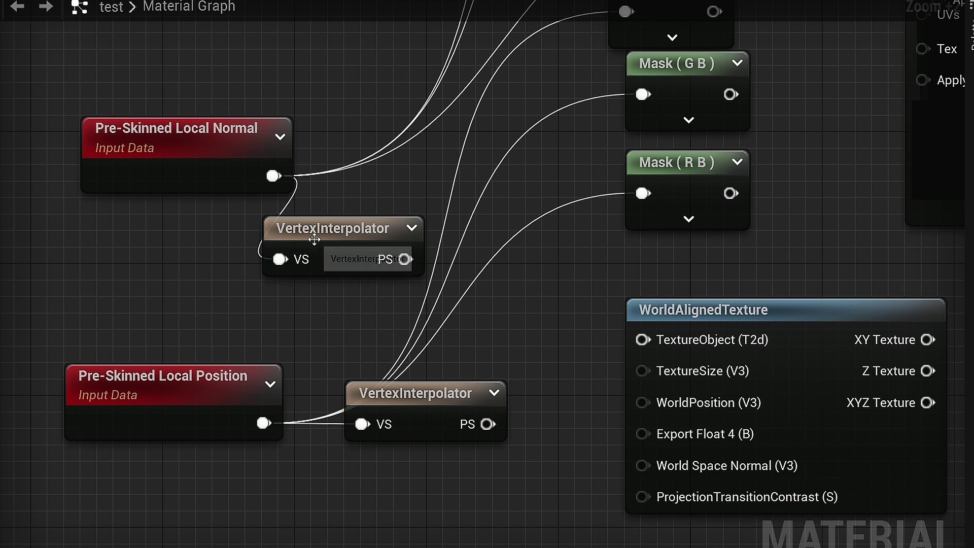
left_click_drag(313, 238, 362, 222)
Step: Connect the normal's interpolator to World Space Normal and the position's interpolator to WorldPosition on WorldAlignedTexture
right_click_drag(364, 273, 310, 235)
left_click_drag(400, 204, 596, 424)
left_click_drag(433, 386, 438, 380)
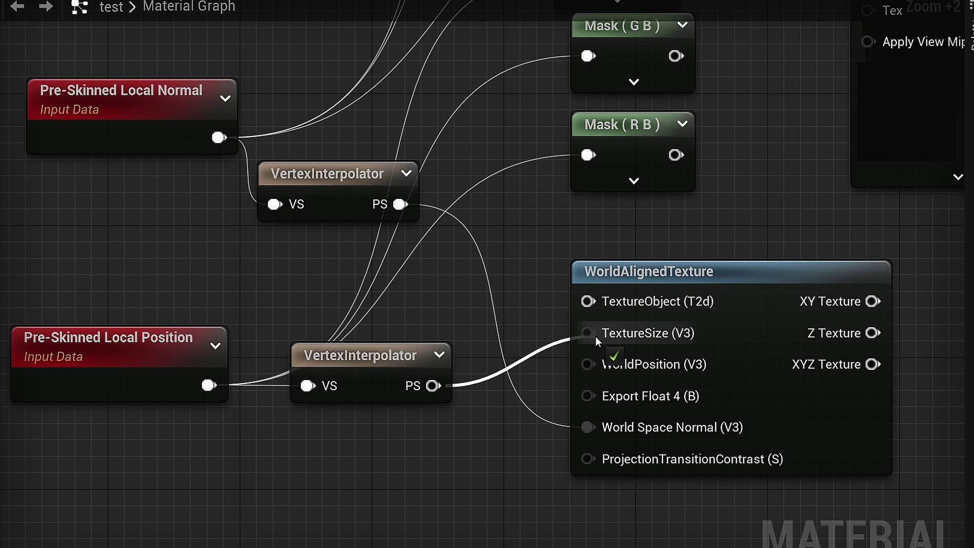
left_click_drag(595, 337, 598, 363)
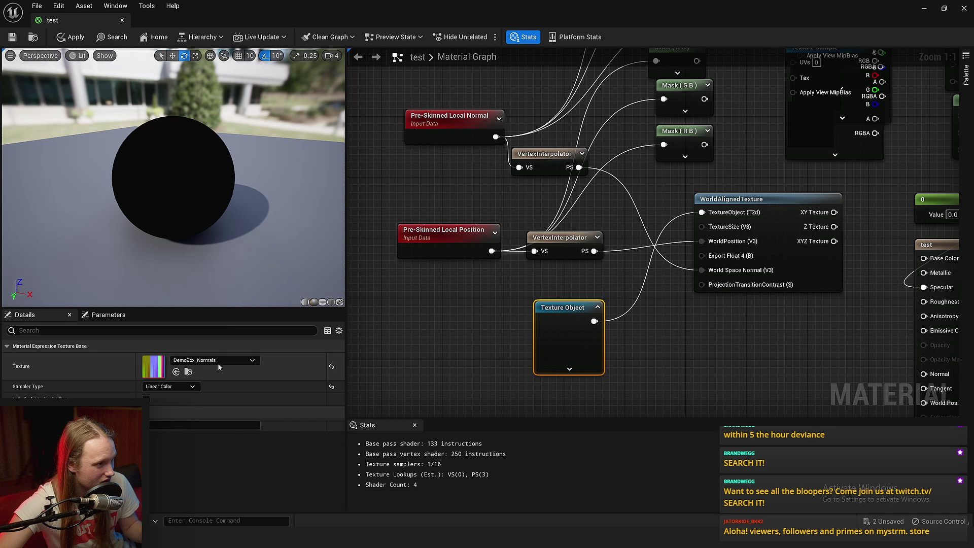
Step: Set the Texture Object's texture to DemoBox and shift the node away from WorldAlignedTexture
left_click(219, 364)
left_click(215, 270)
right_click_drag(511, 338, 463, 369)
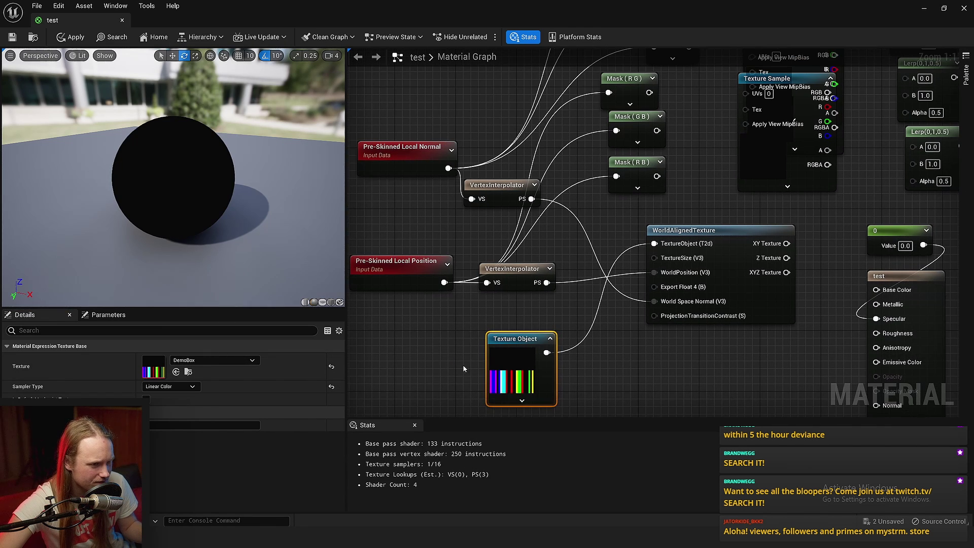
left_click_drag(537, 380, 491, 371)
scroll(591, 376, "down", 2)
right_click_drag(563, 358, 485, 342)
left_click(591, 374)
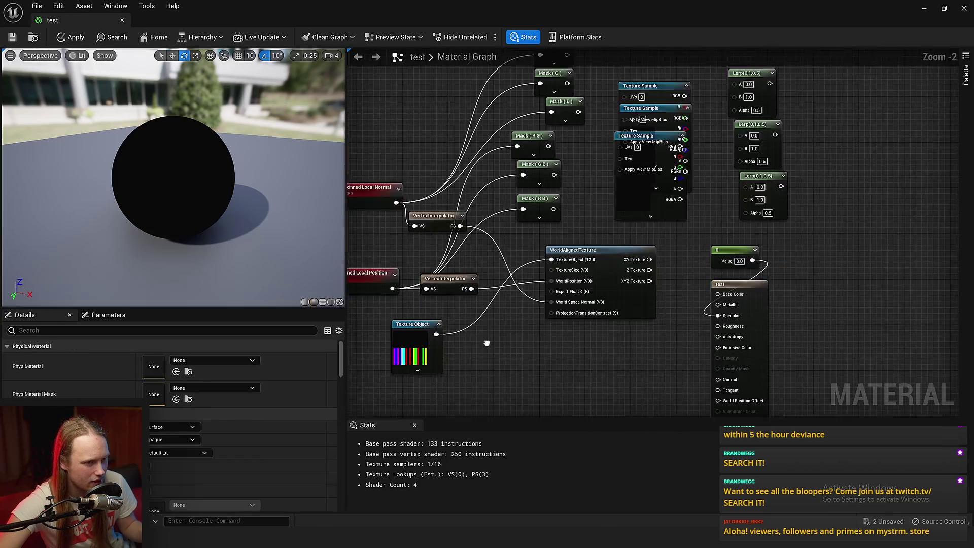
Step: Connect WorldAlignedTexture's XYZ Texture output to the material's Base Color
scroll(596, 340, "up", 4, "ctrl")
left_click_drag(696, 228, 821, 251)
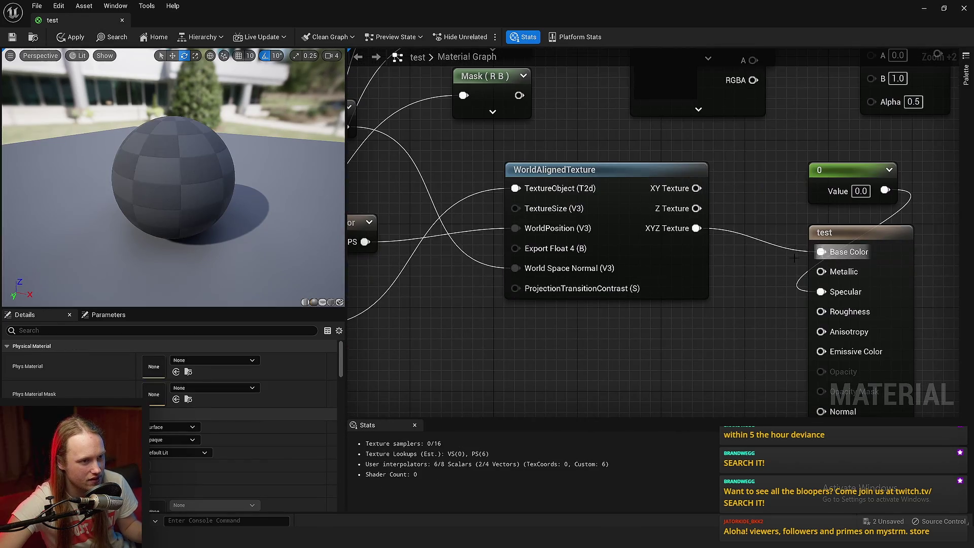
scroll(761, 285, "down", 2)
Step: Scrub the character's Initial Position and view it from another angle to check how the projected texture follows the mesh
left_click_drag(731, 183, 617, 210, "alt")
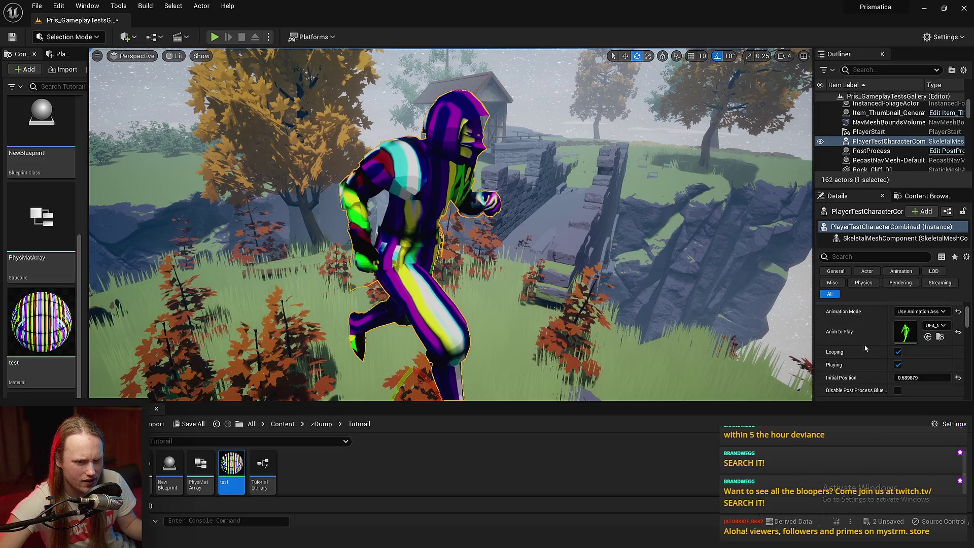
mouse_move(921, 378)
left_mouse_down()
mouse_move(888, 377)
mouse_move(924, 378)
mouse_move(900, 378)
mouse_move(911, 377)
left_mouse_up()
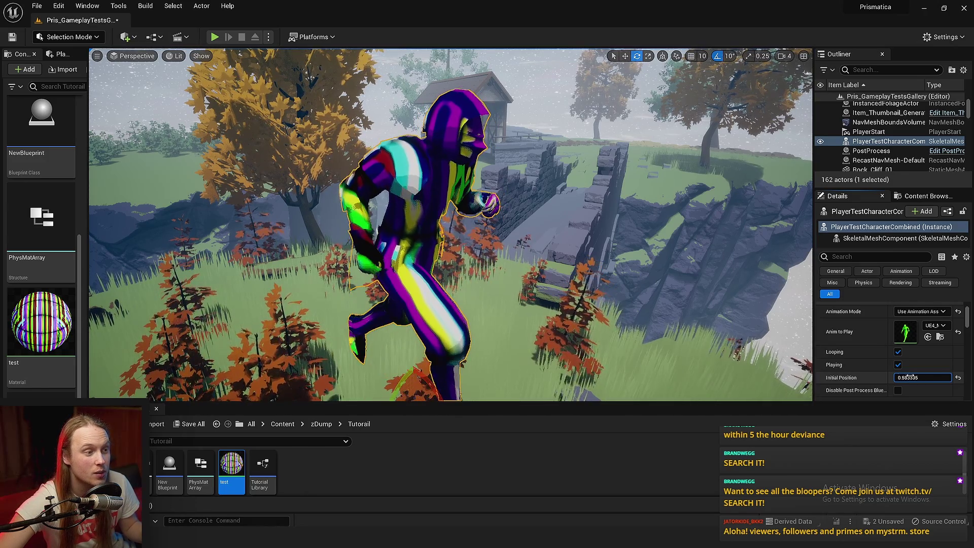
right_click_drag(634, 284, 631, 296)
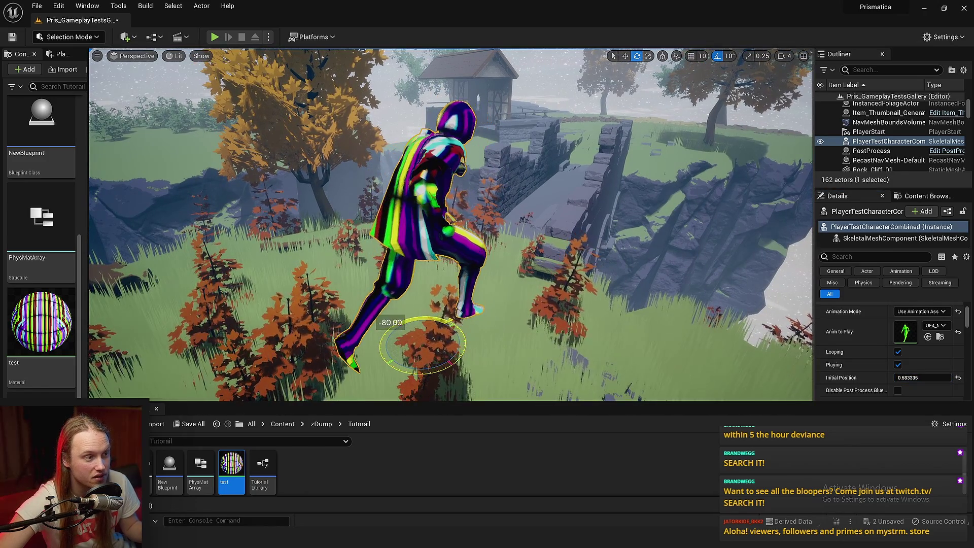